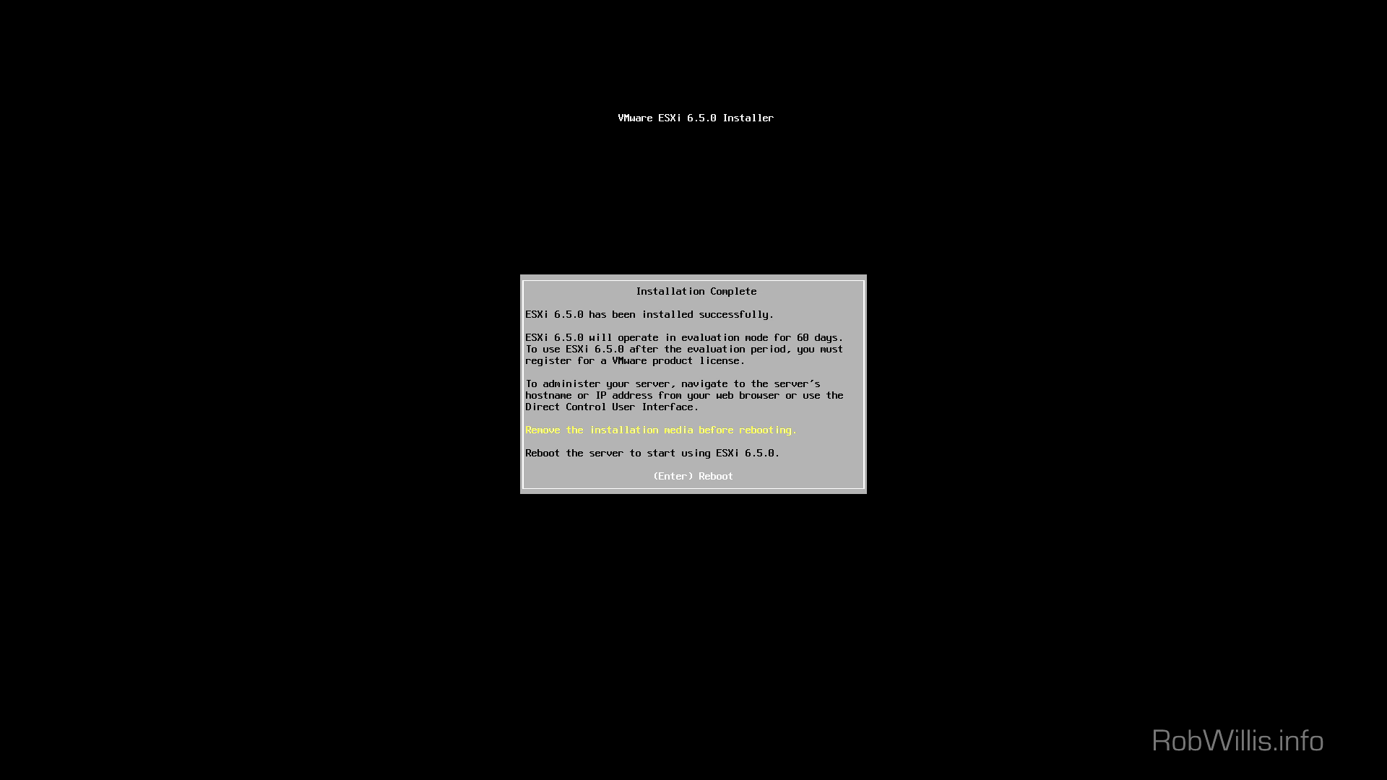
Reboot the newly installed server into ESXi 6.5.0, reachable at 192.168.2.173 via DHCP
key(Return)
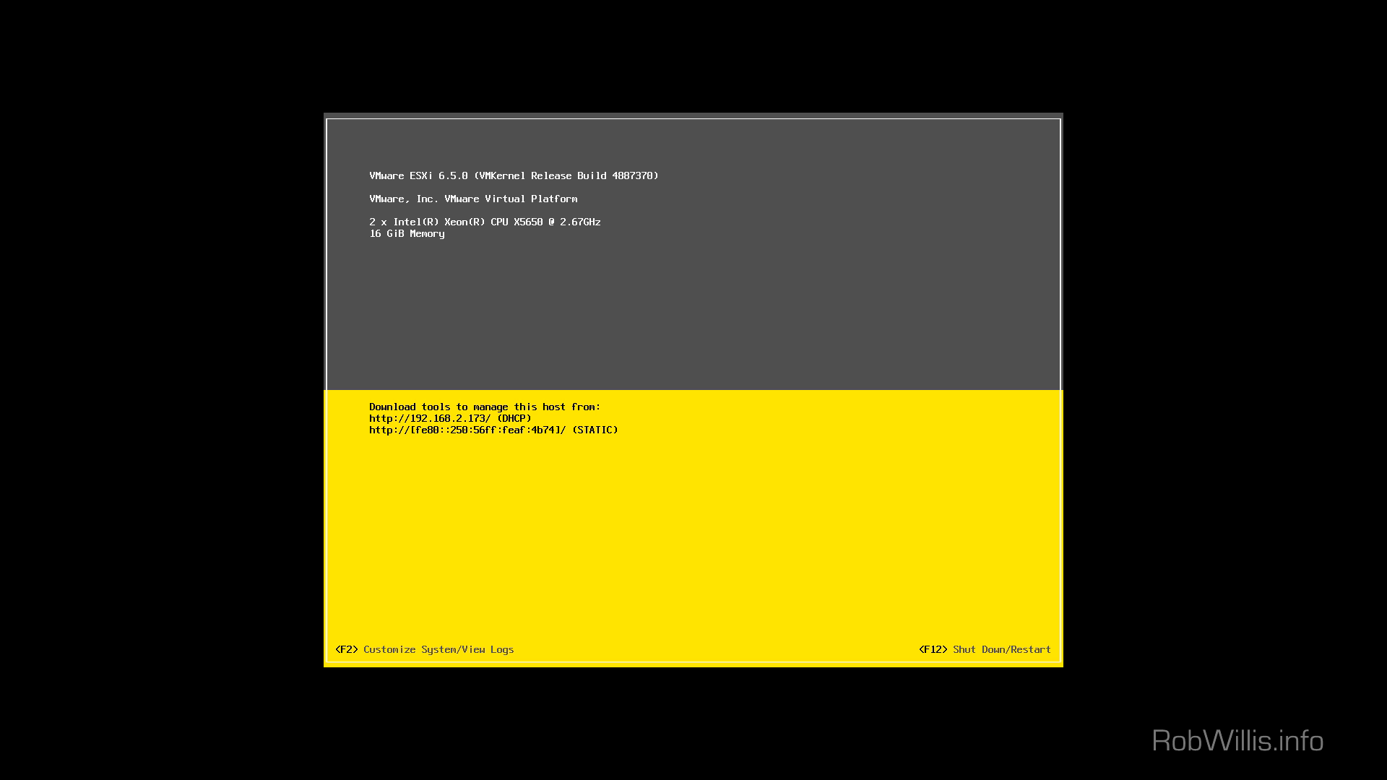
Log in to the DCUI as root with the account password
key(F2)
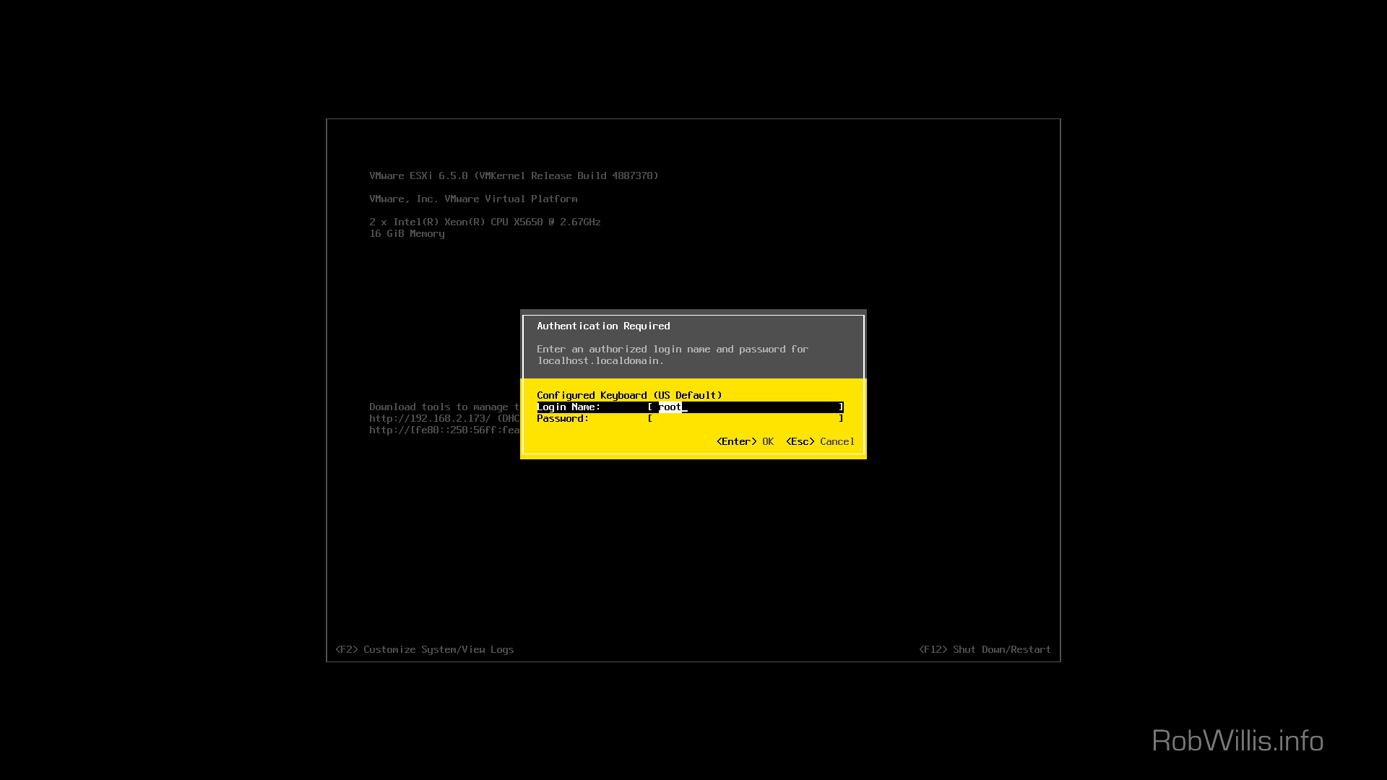
key(Tab)
text(******)
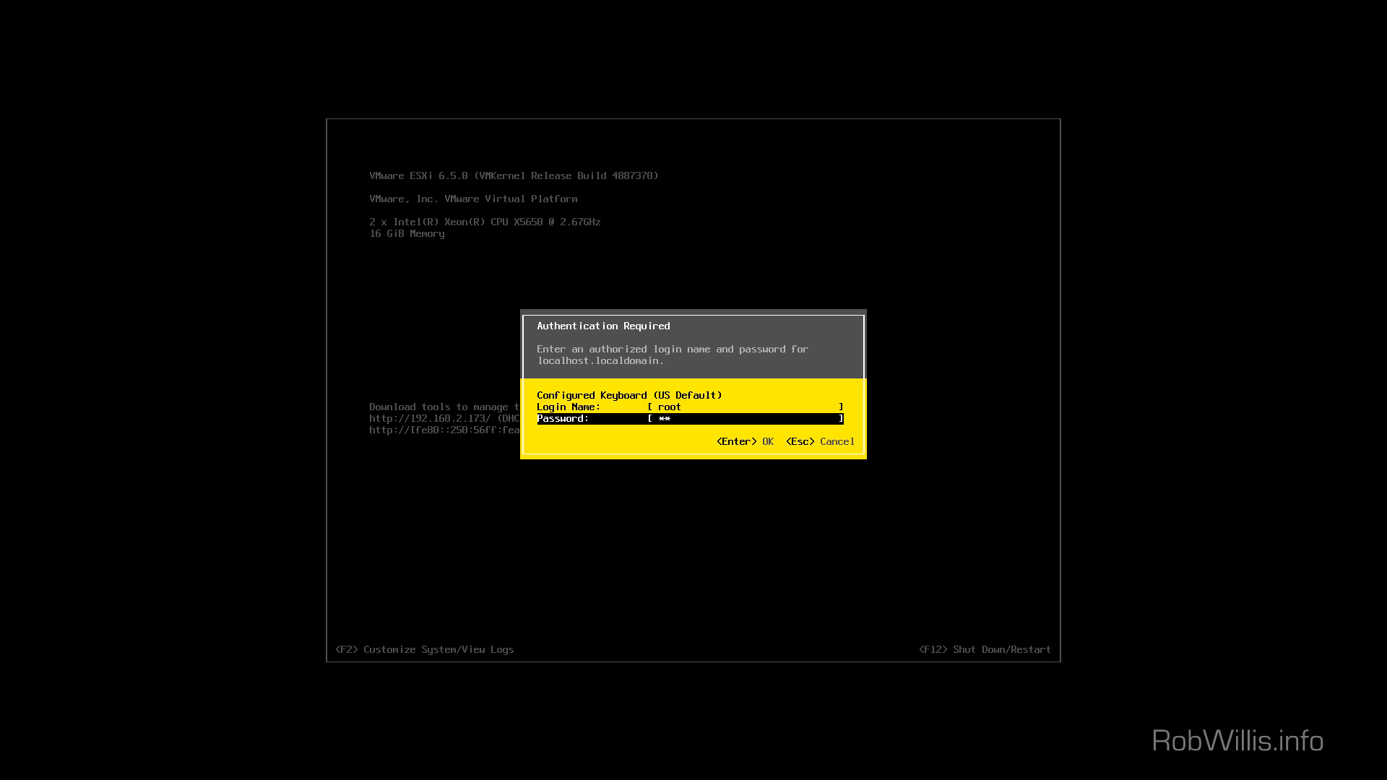
key(Return)
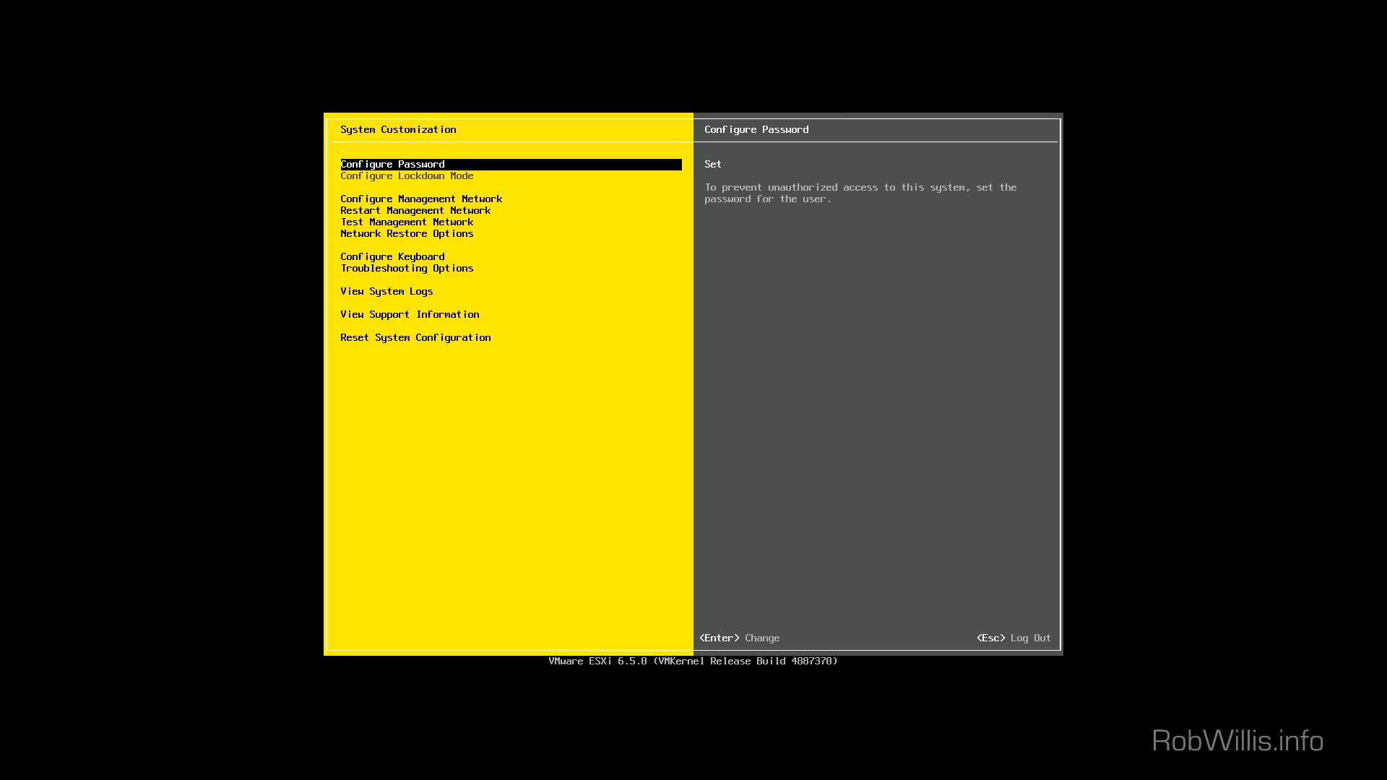
Browse the System Customization entries: network summary, restart, test, troubleshooting, logs and reset
key(Down)
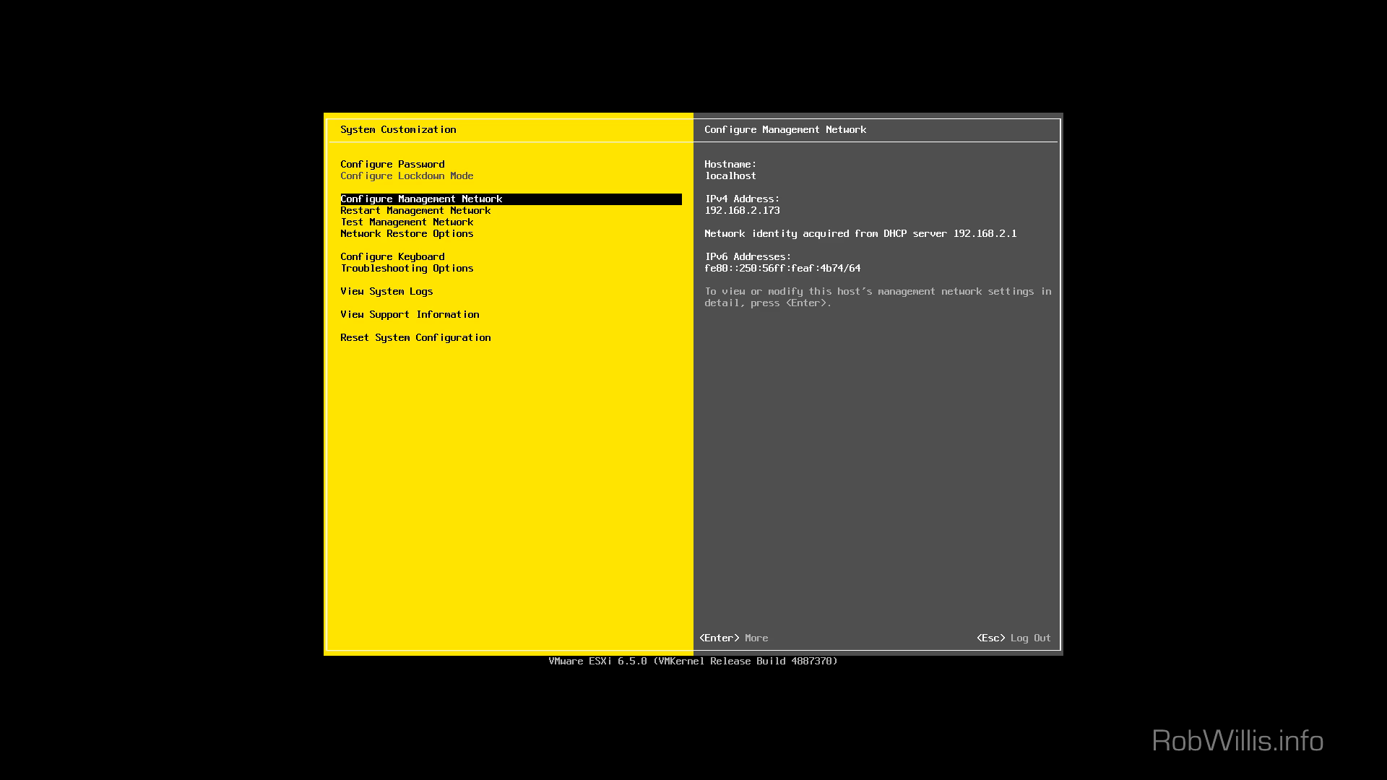
key(Down)
key(Down)
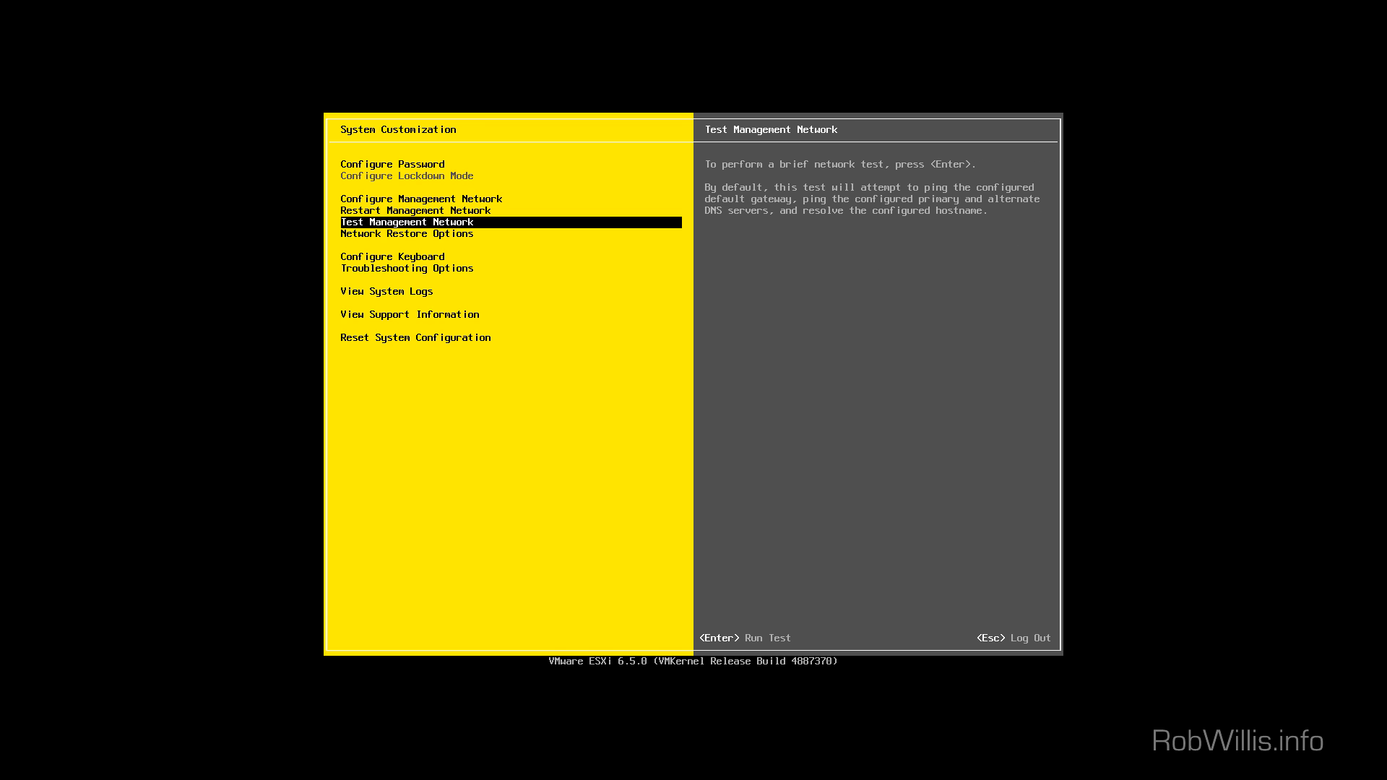
key(Down)
key(Down)
key(Down)
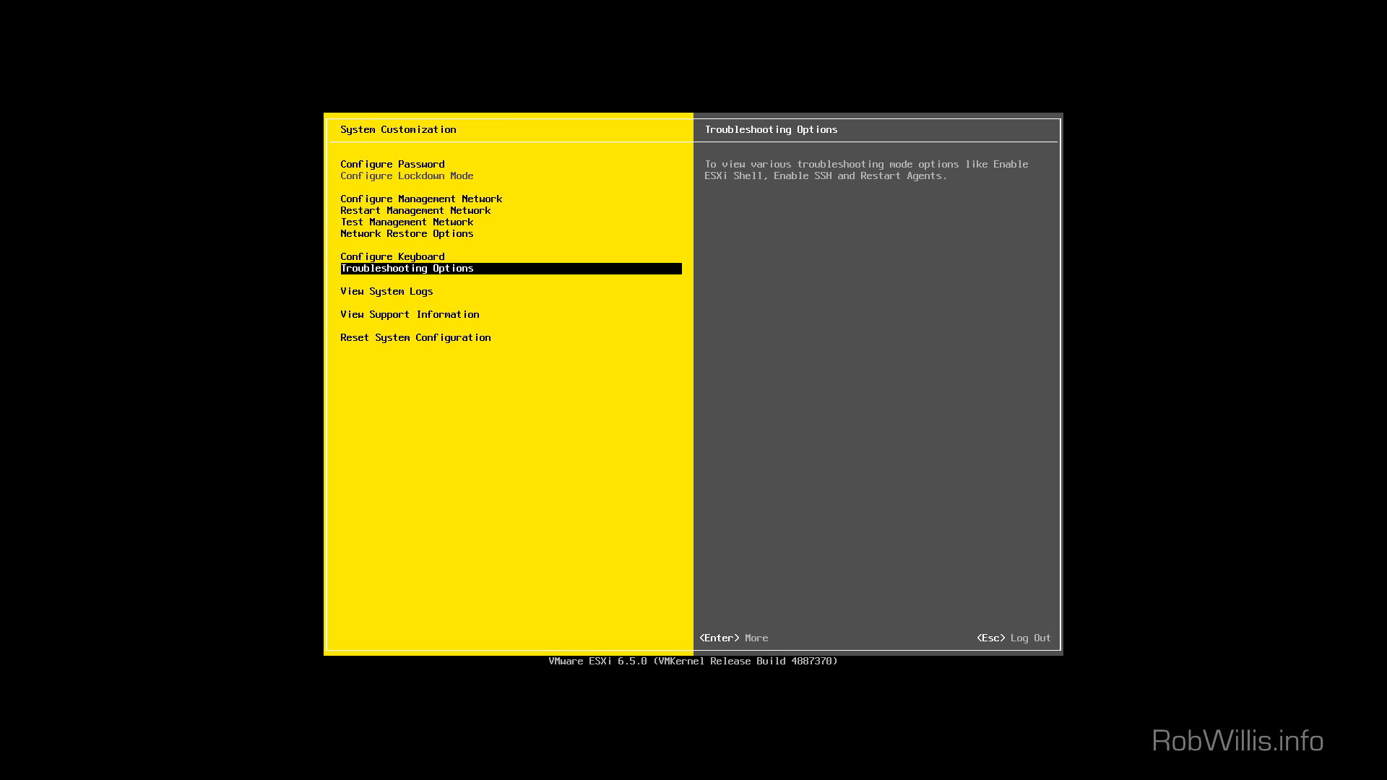
key(Down)
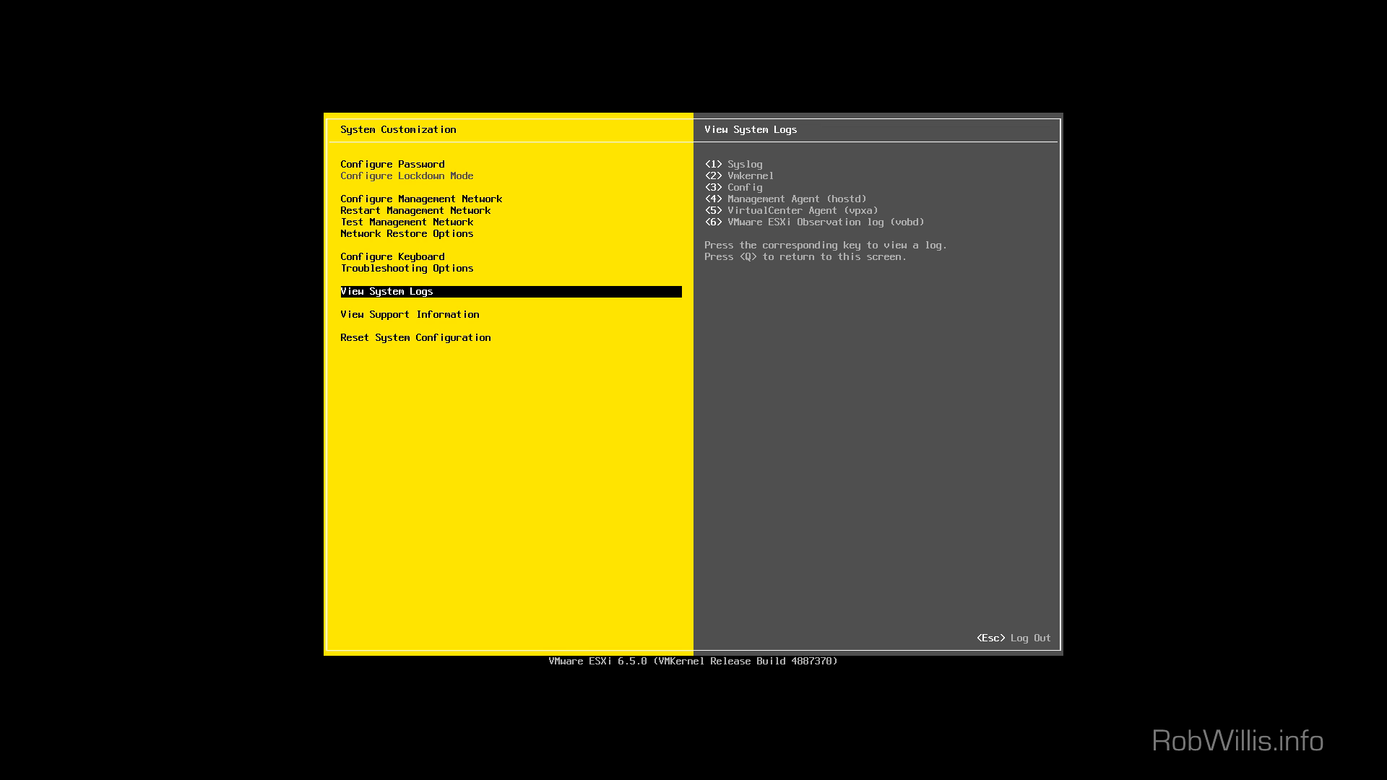
key(Down)
key(Down)
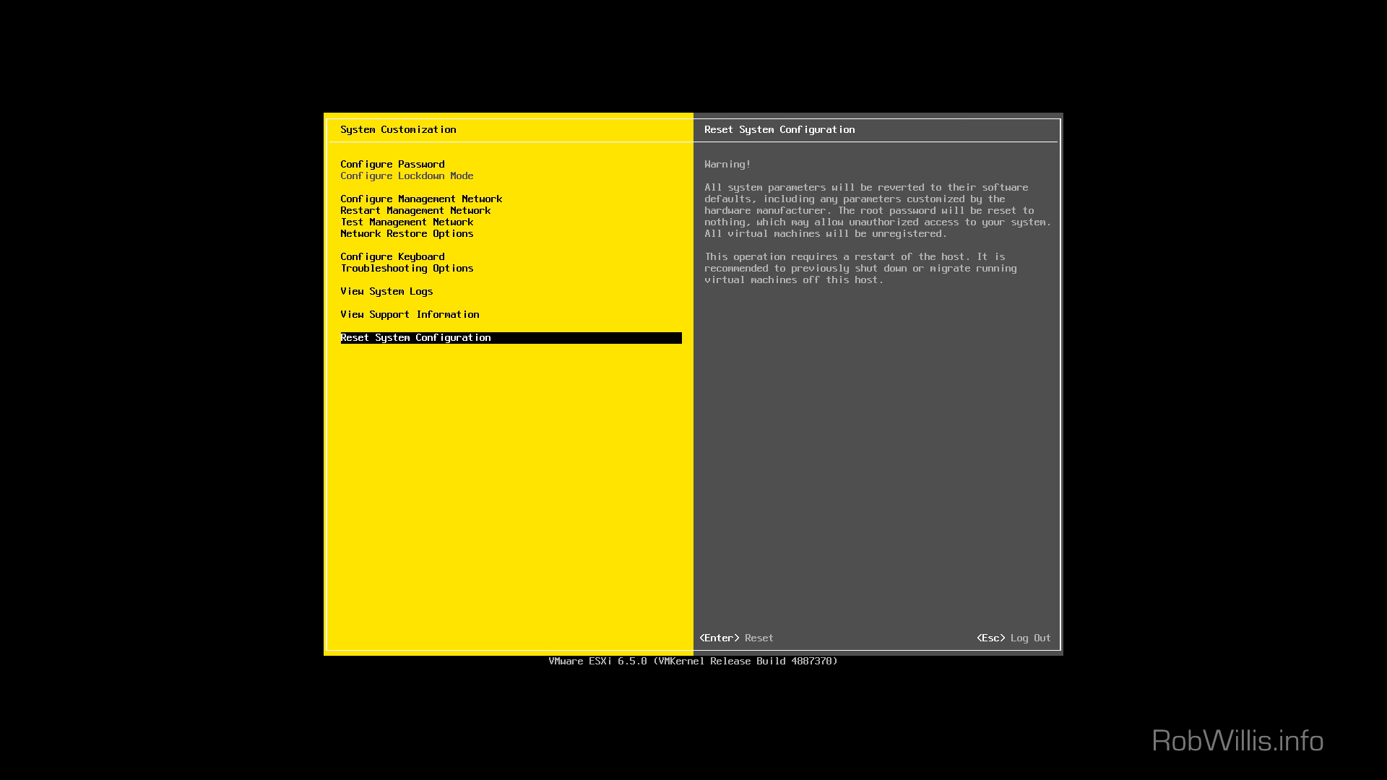
key(Up)
key(Up)
key(Up)
key(Up)
key(Up)
key(Down)
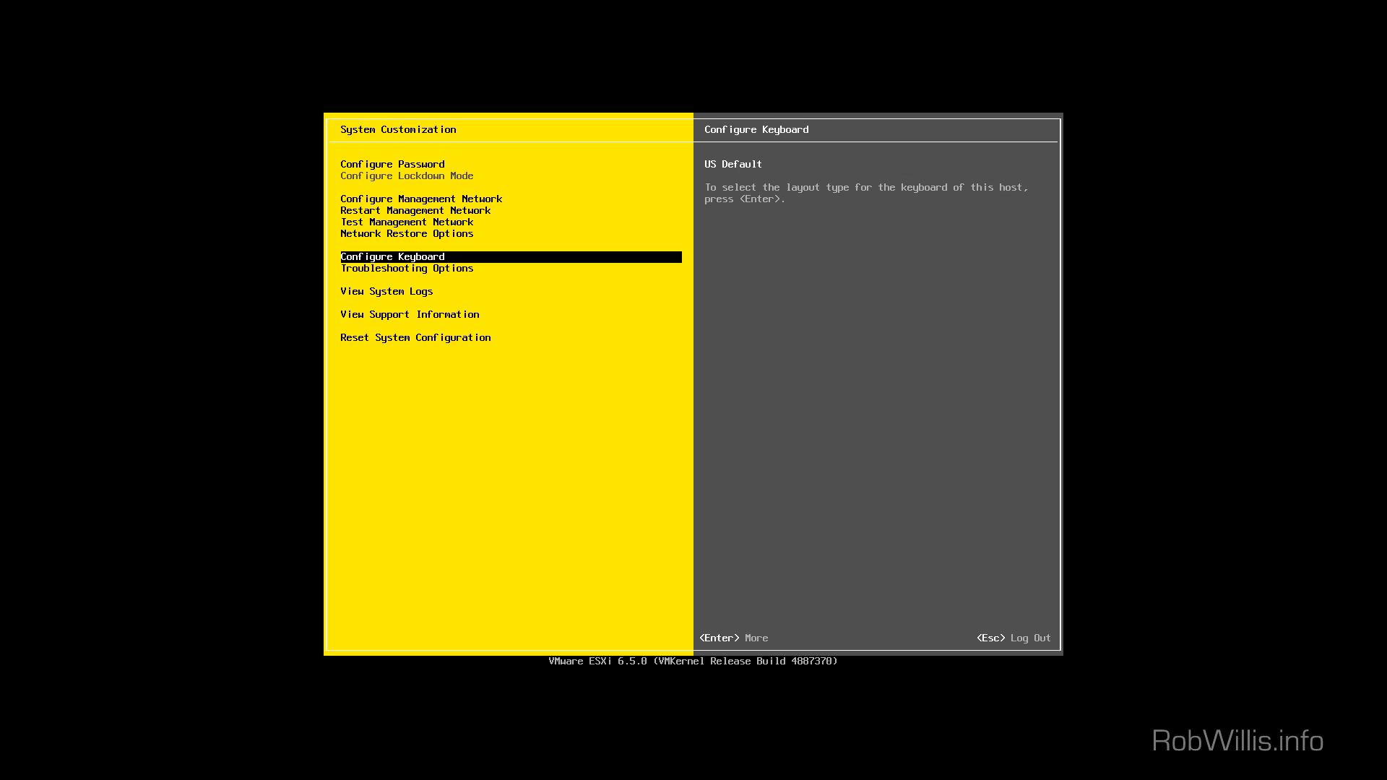
key(Down)
Check the Troubleshooting Options for SSH and shell timeout, then return to the management network entry
key(Return)
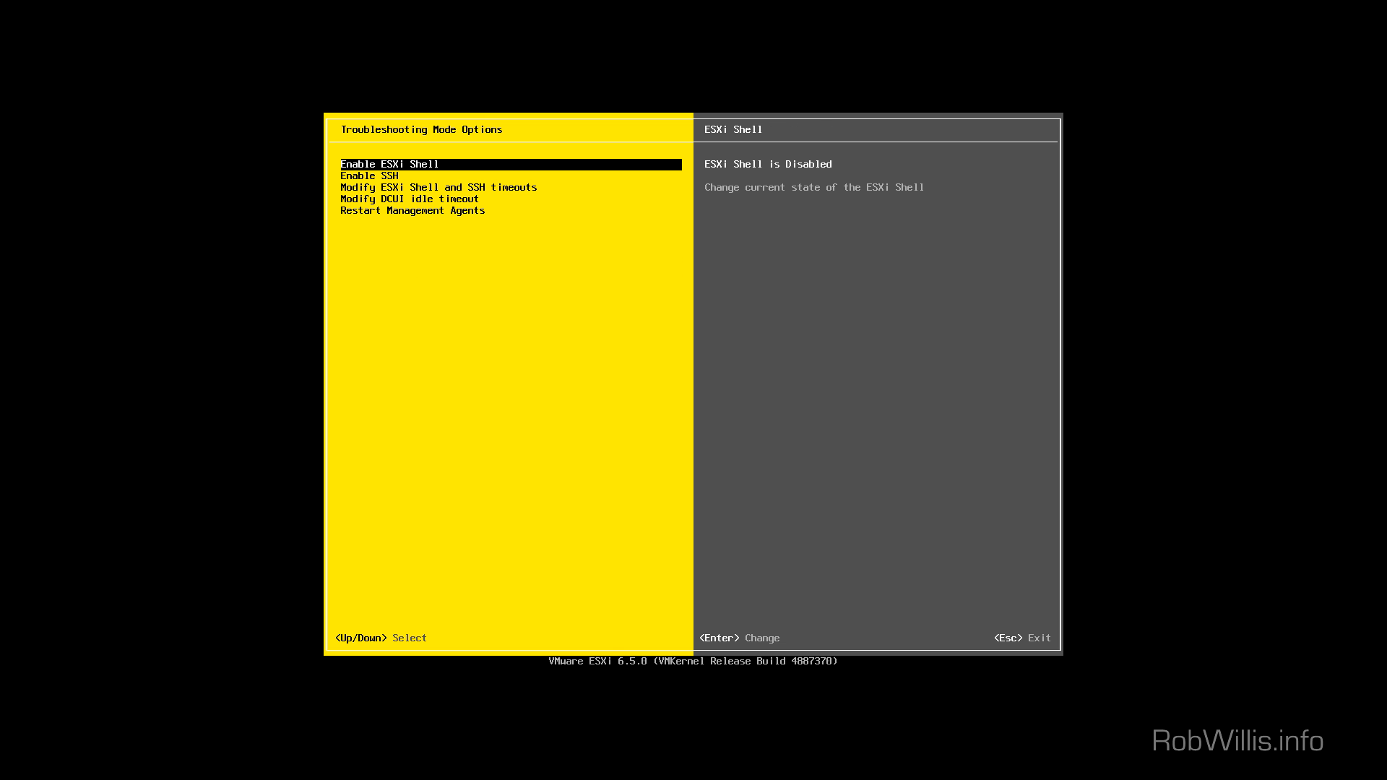
key(Down)
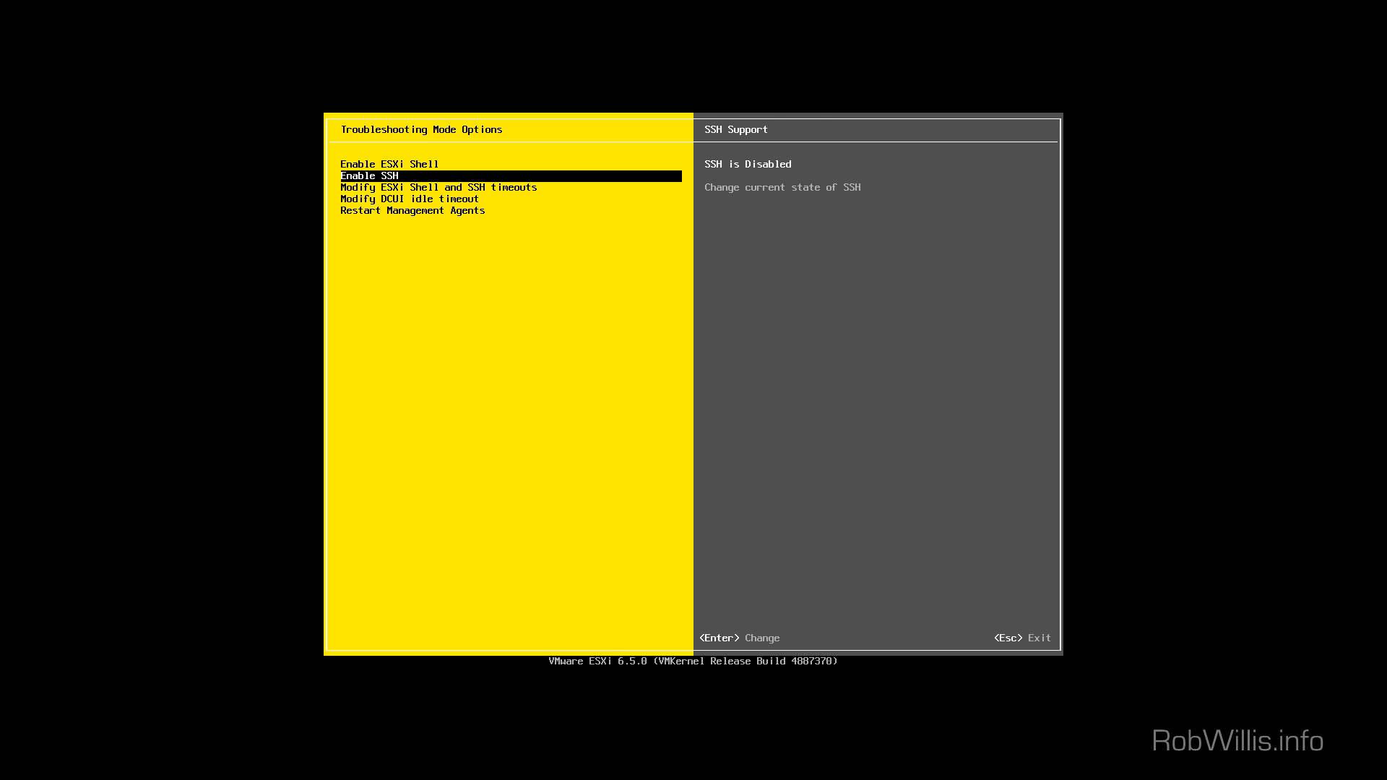
key(Down)
key(Down)
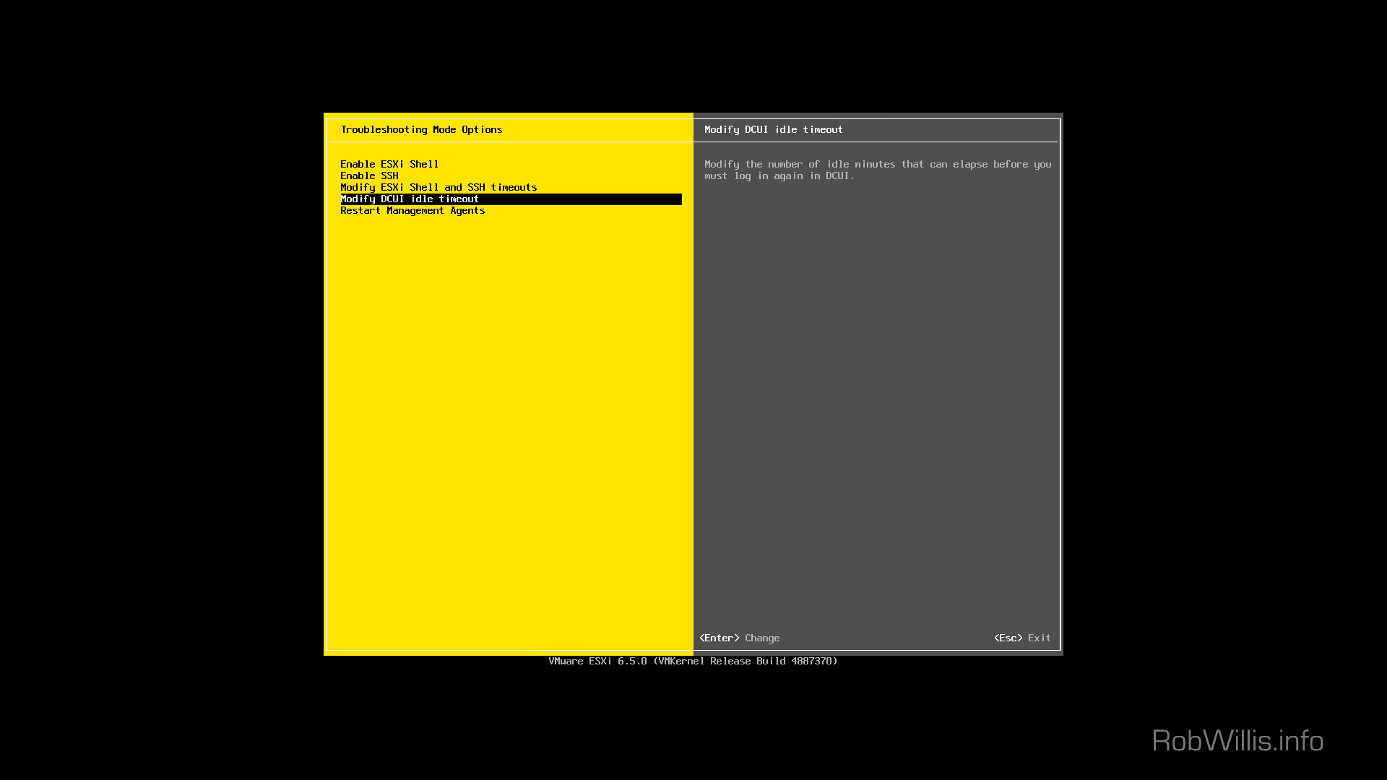
key(Escape)
key(Up)
key(Up)
key(Up)
key(Up)
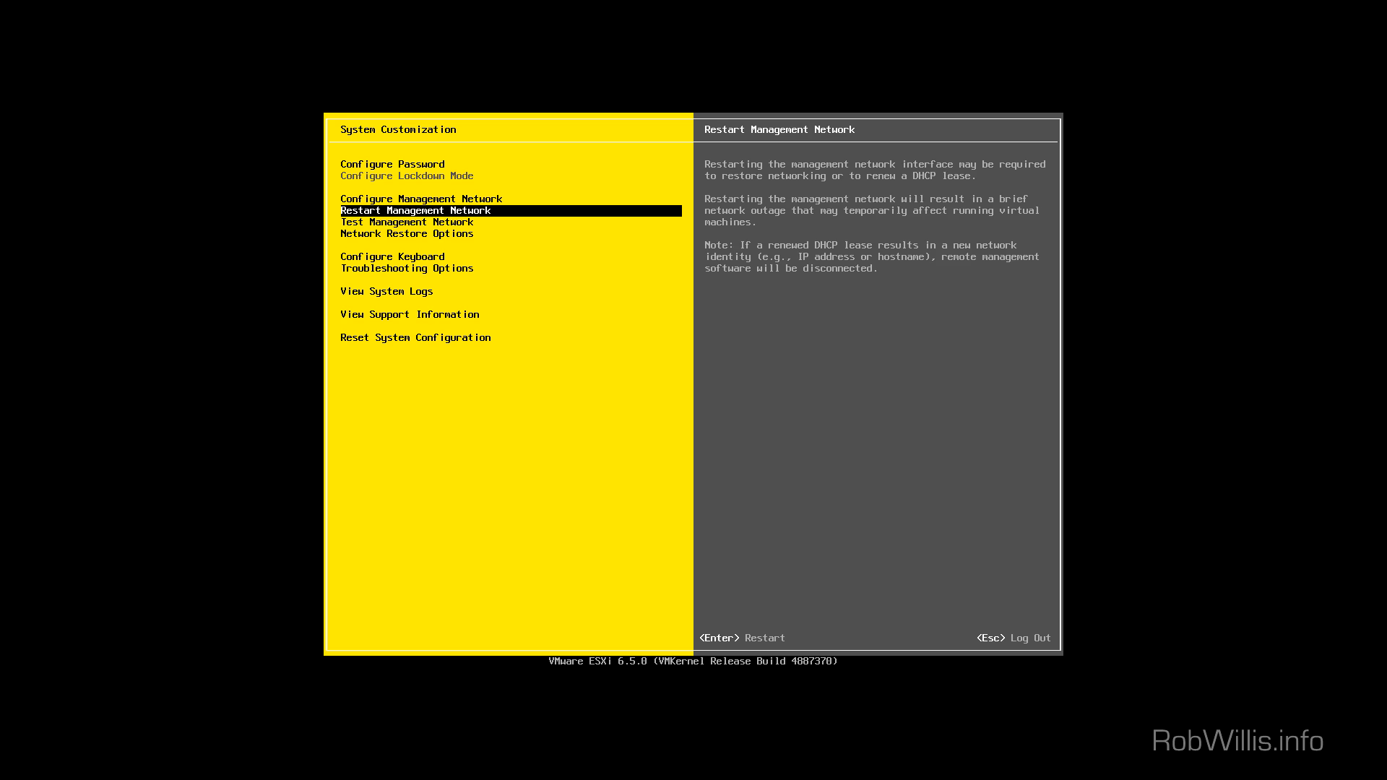
key(Up)
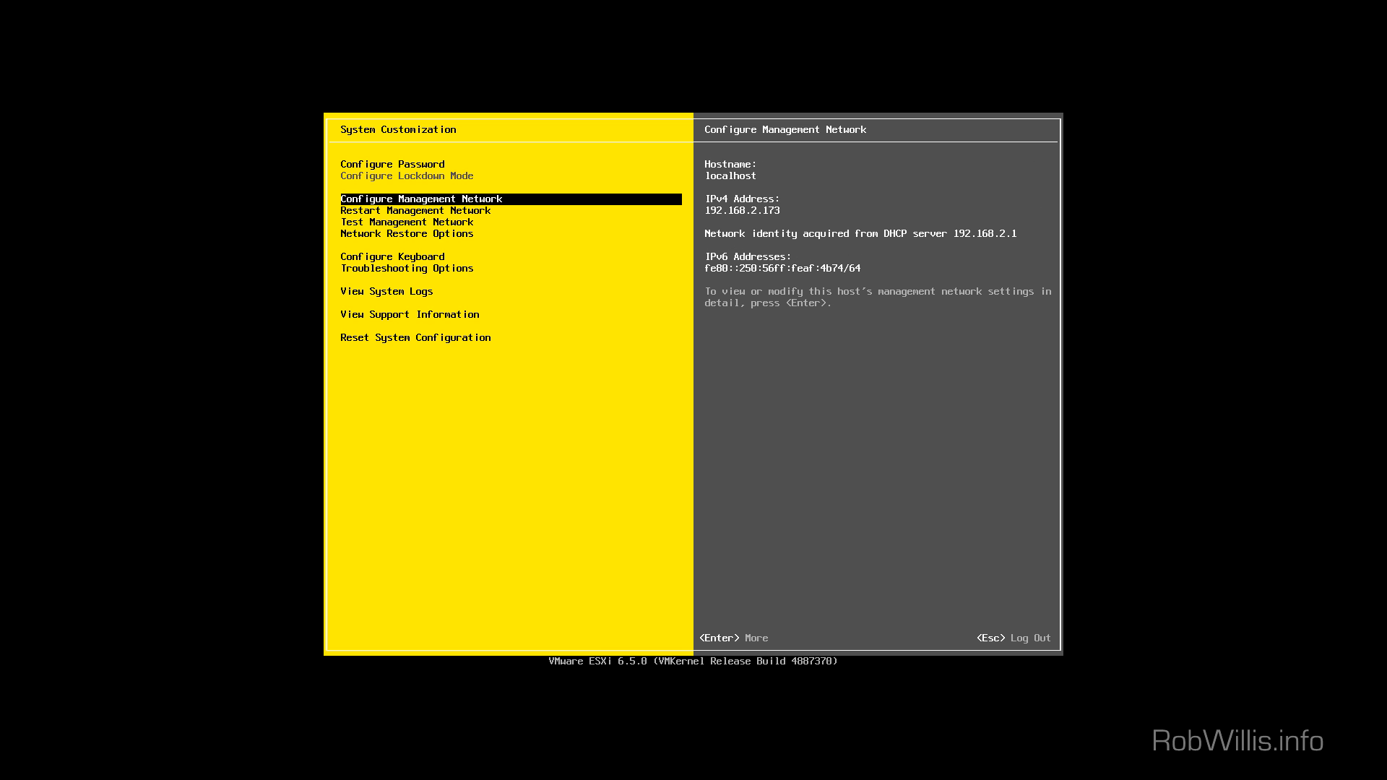
Review the host's network adapters in Configure Management Network without changes
key(Return)
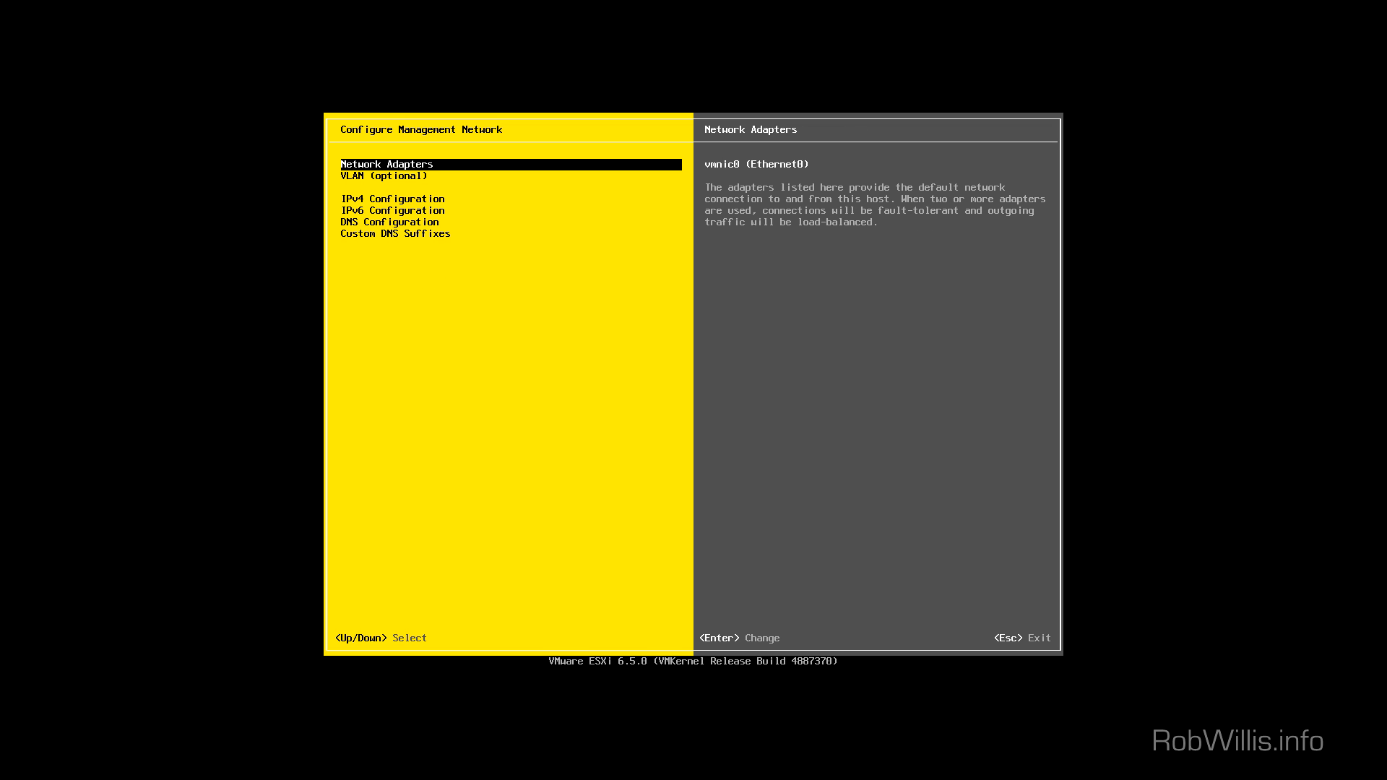
key(Return)
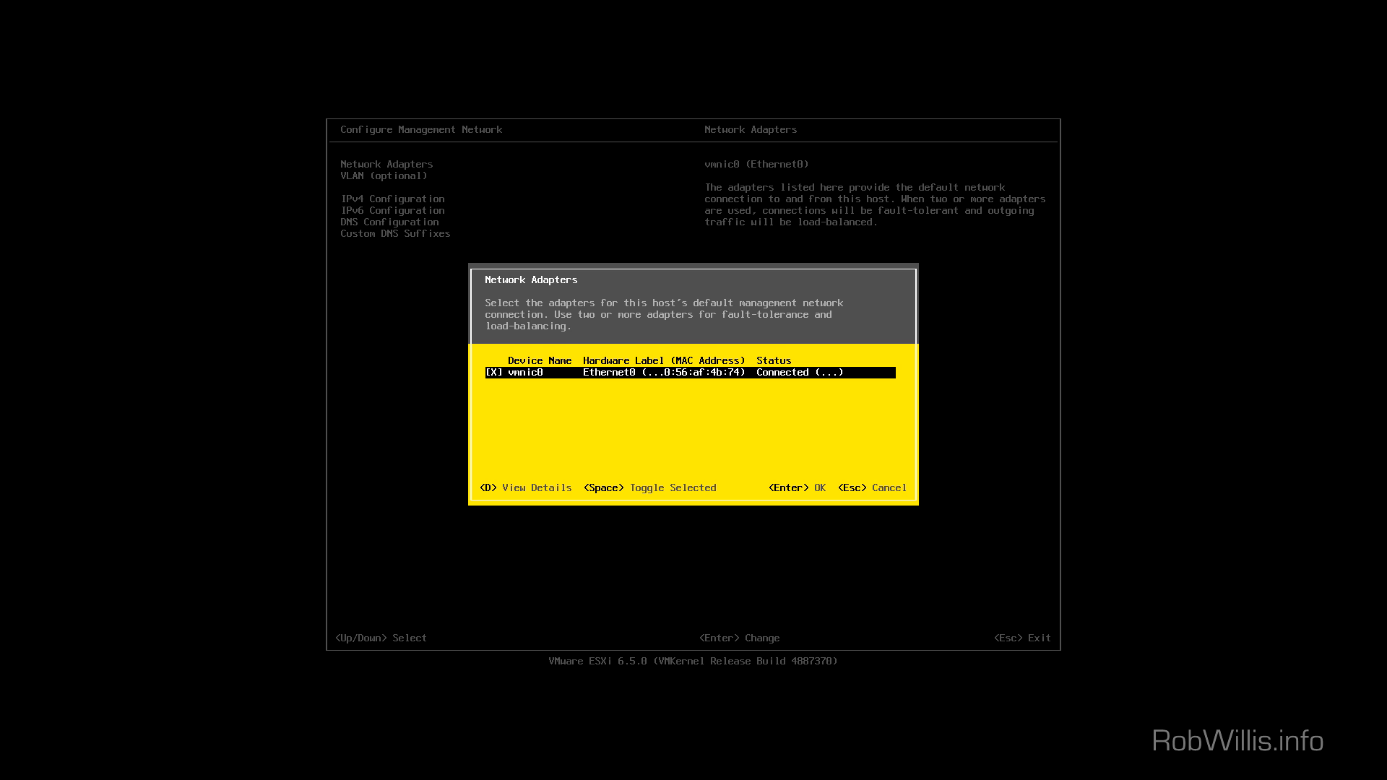
key(Return)
Set static IPv4 address 192.168.2.51, mask 255.255.255.0 and gateway 192.168.2.1
key(Down)
key(Down)
key(Return)
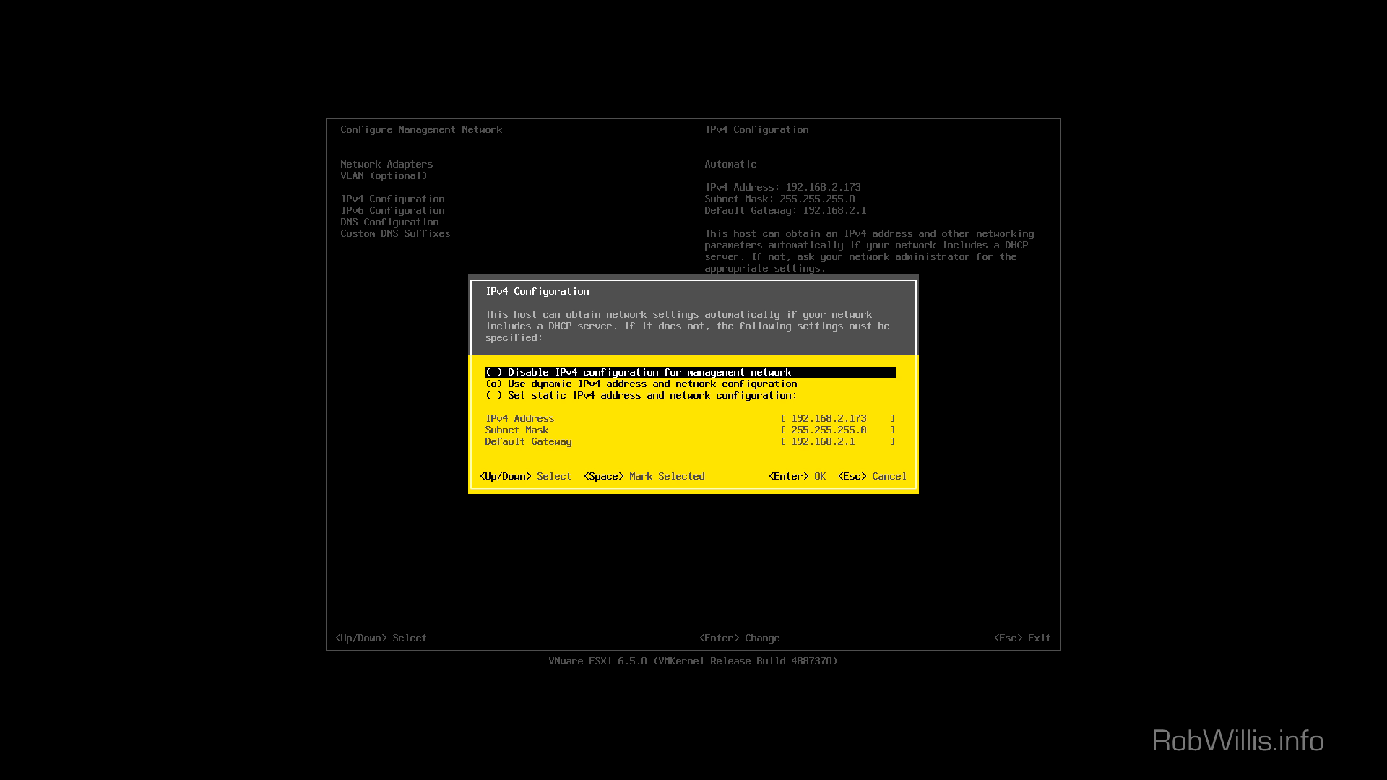
key(Down)
key(Down)
key(space)
key(Down)
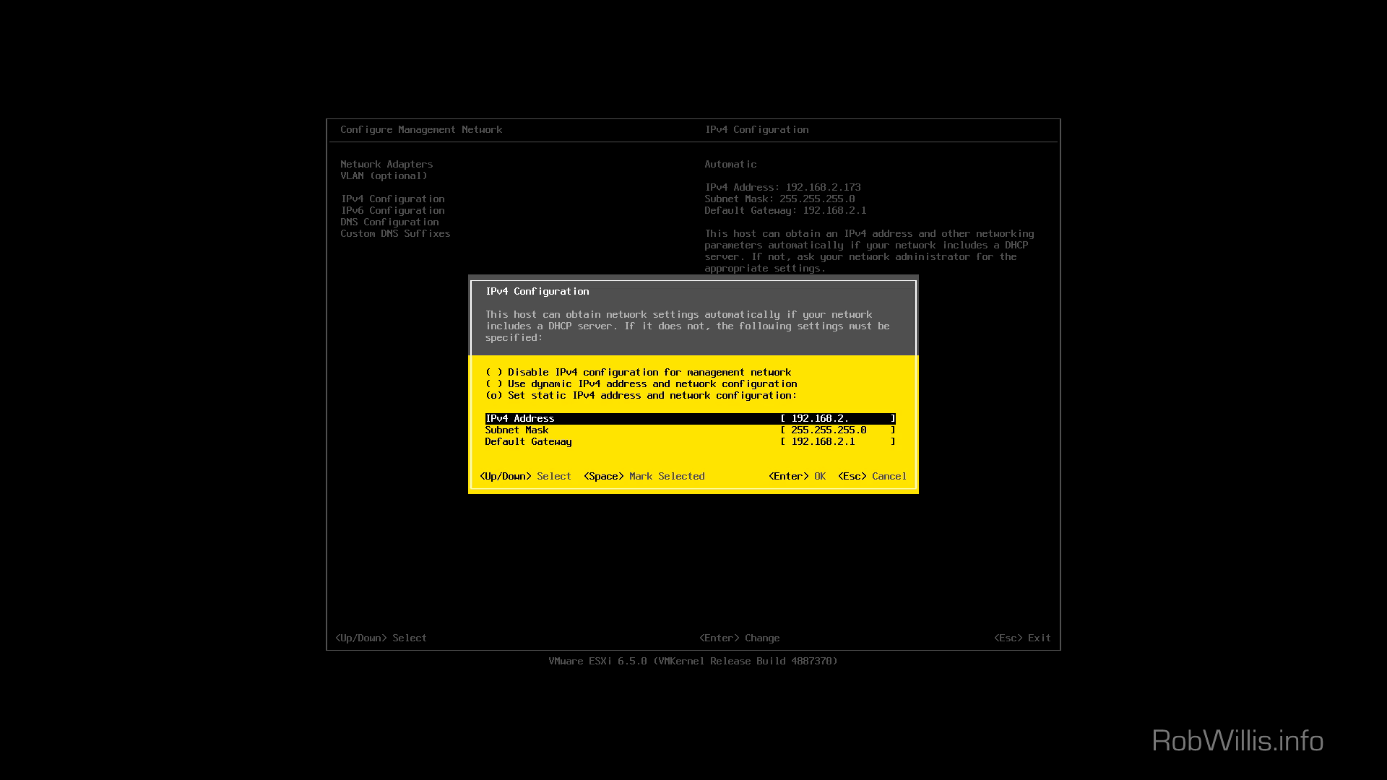
text(51)
key(Down)
key(Down)
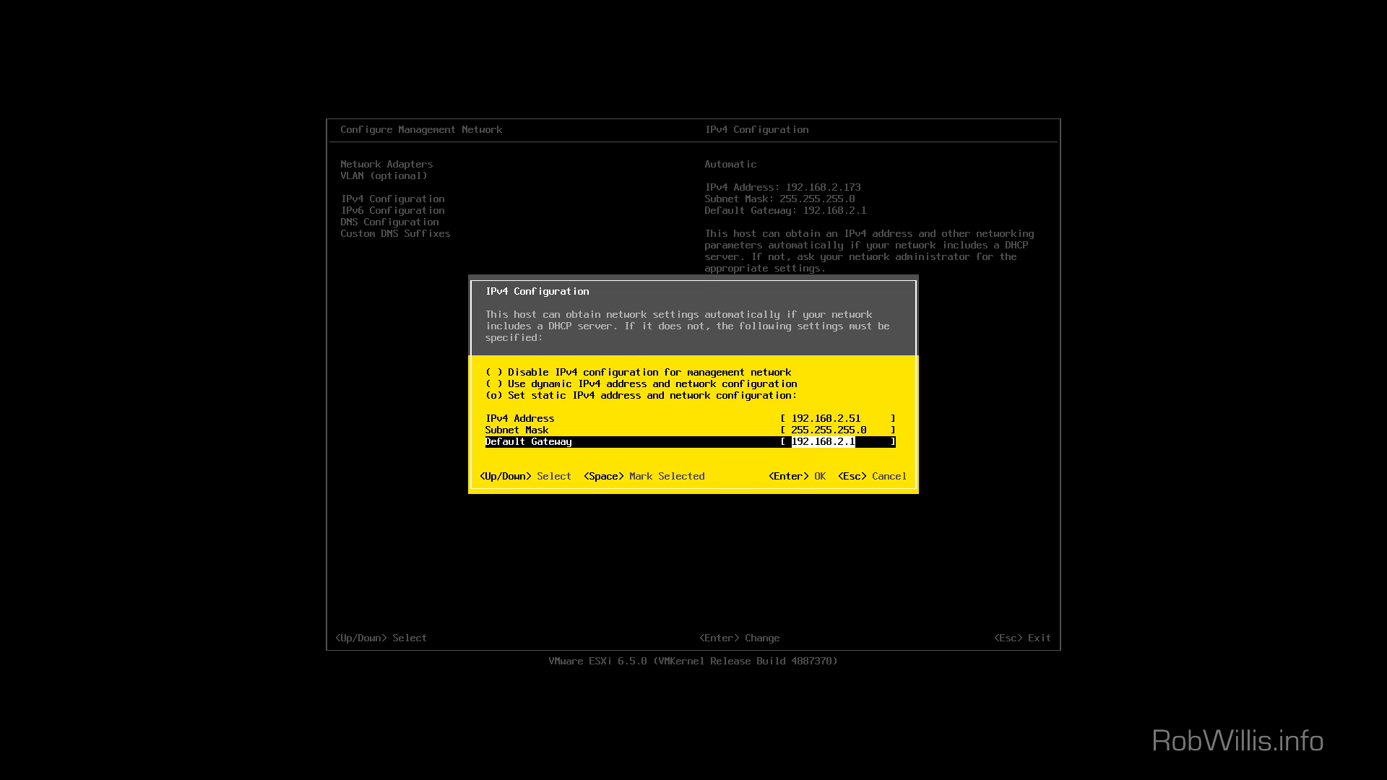
key(Return)
key(Down)
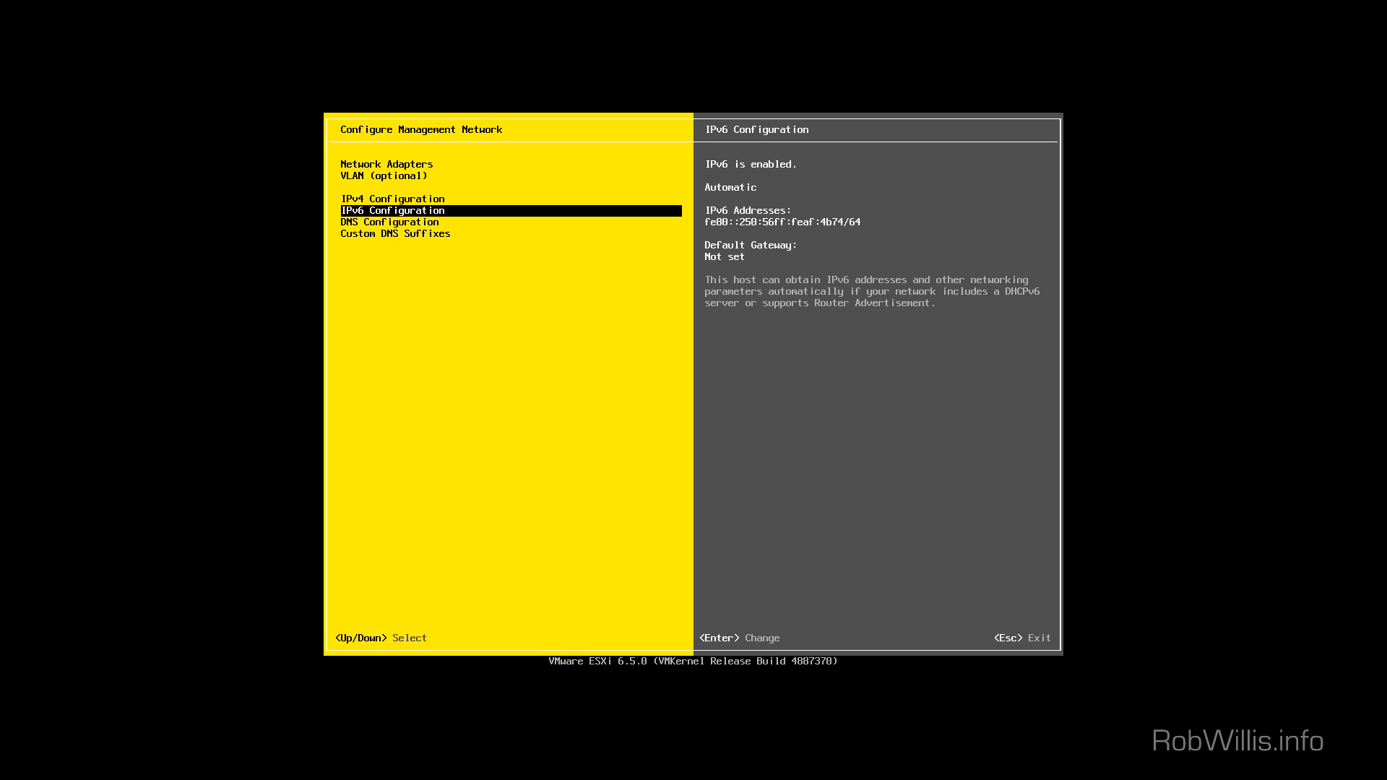
Disable IPv6 for the management network
key(Return)
key(space)
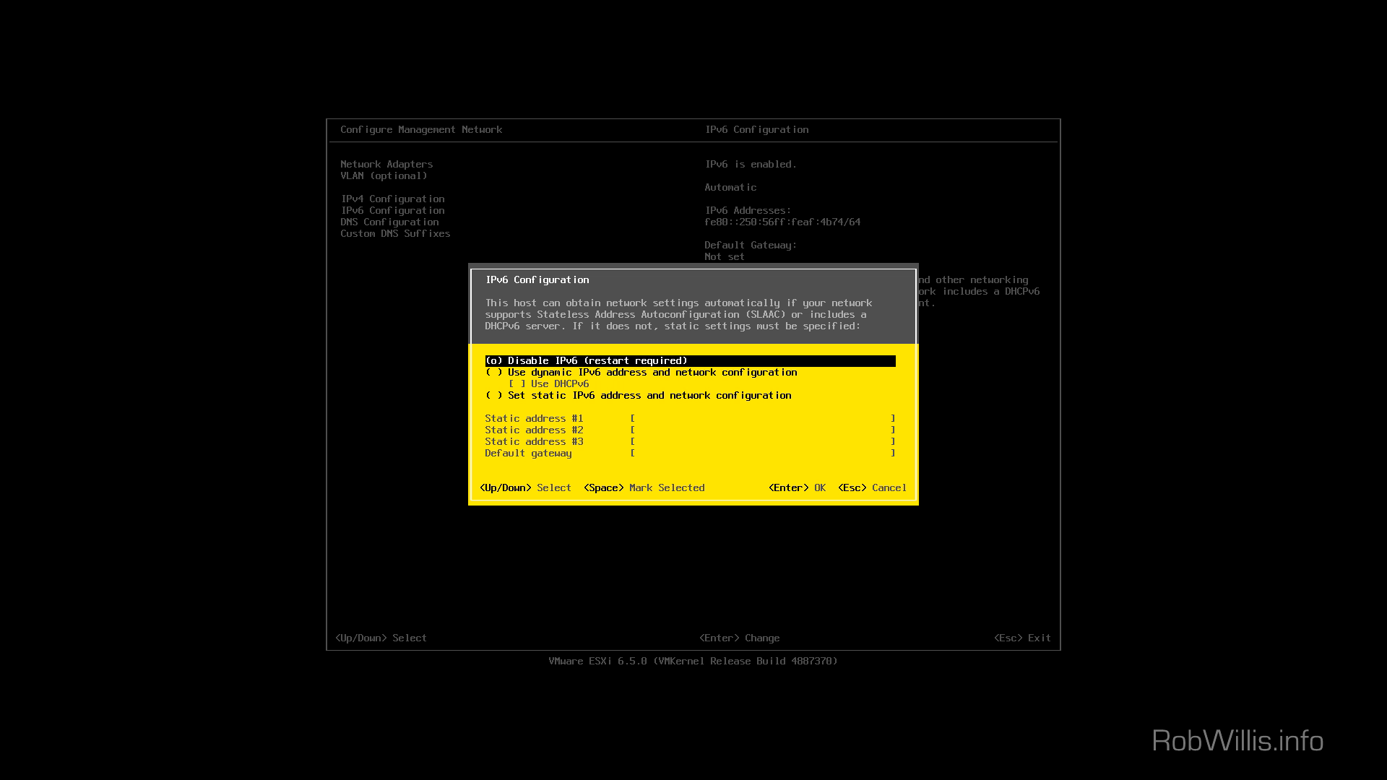
key(Return)
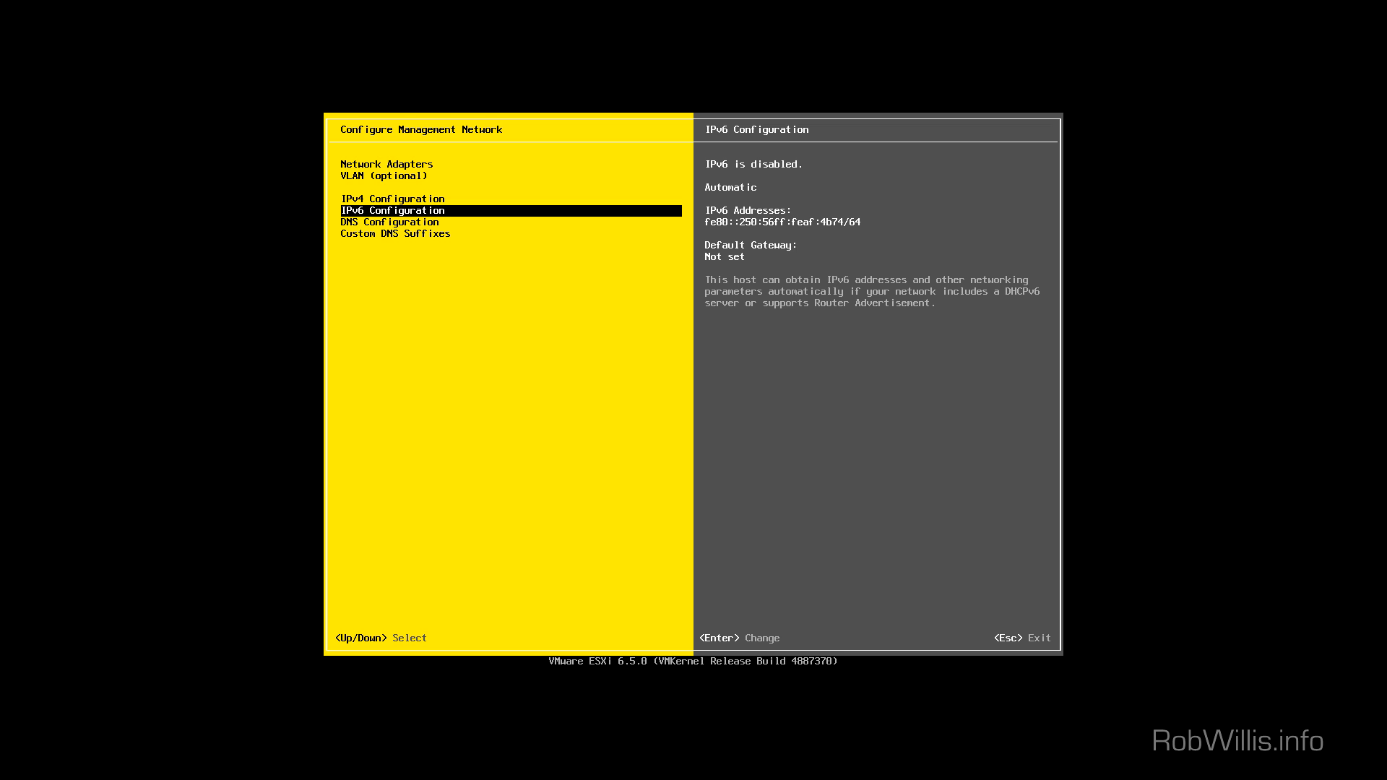
Review DNS server 192.168.2.1, hostname localhost and custom DNS suffixes, then exit network configuration
key(Down)
key(Return)
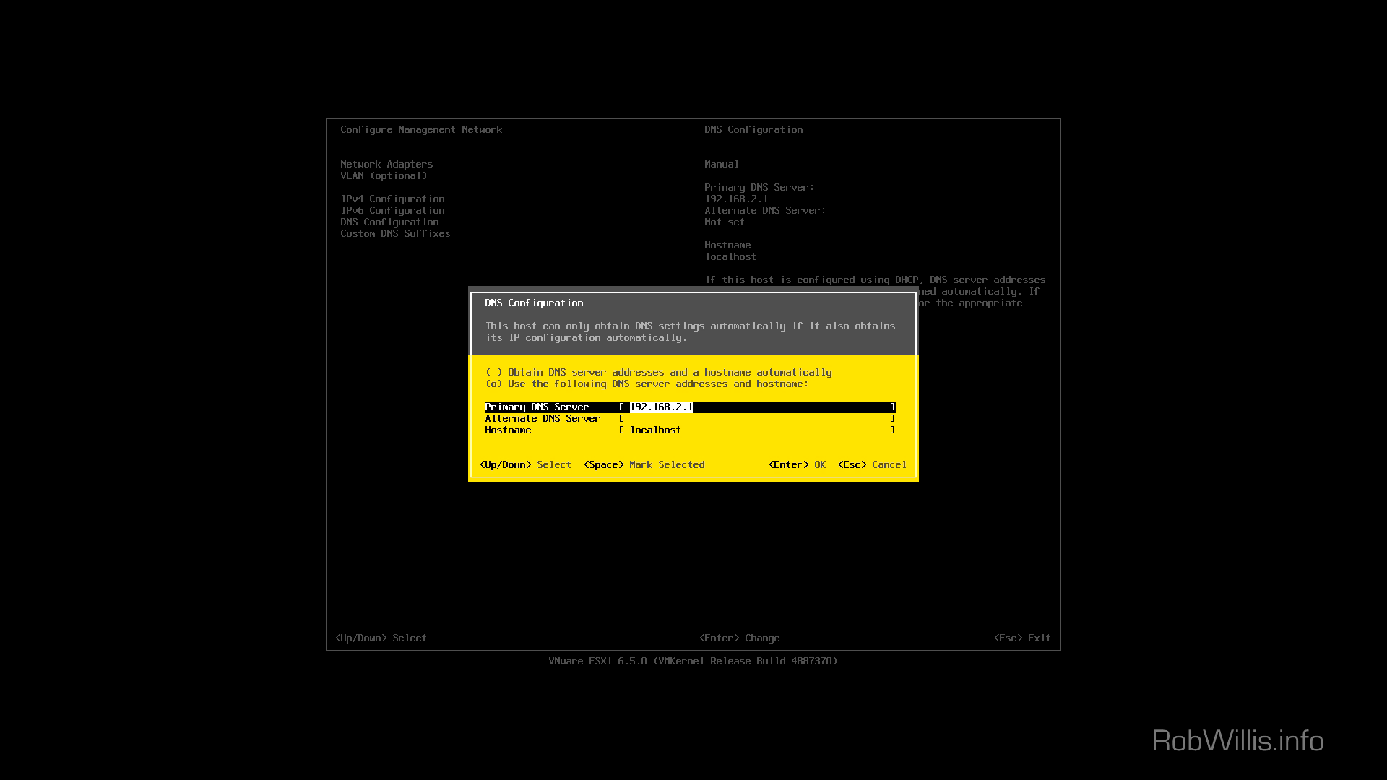
key(Return)
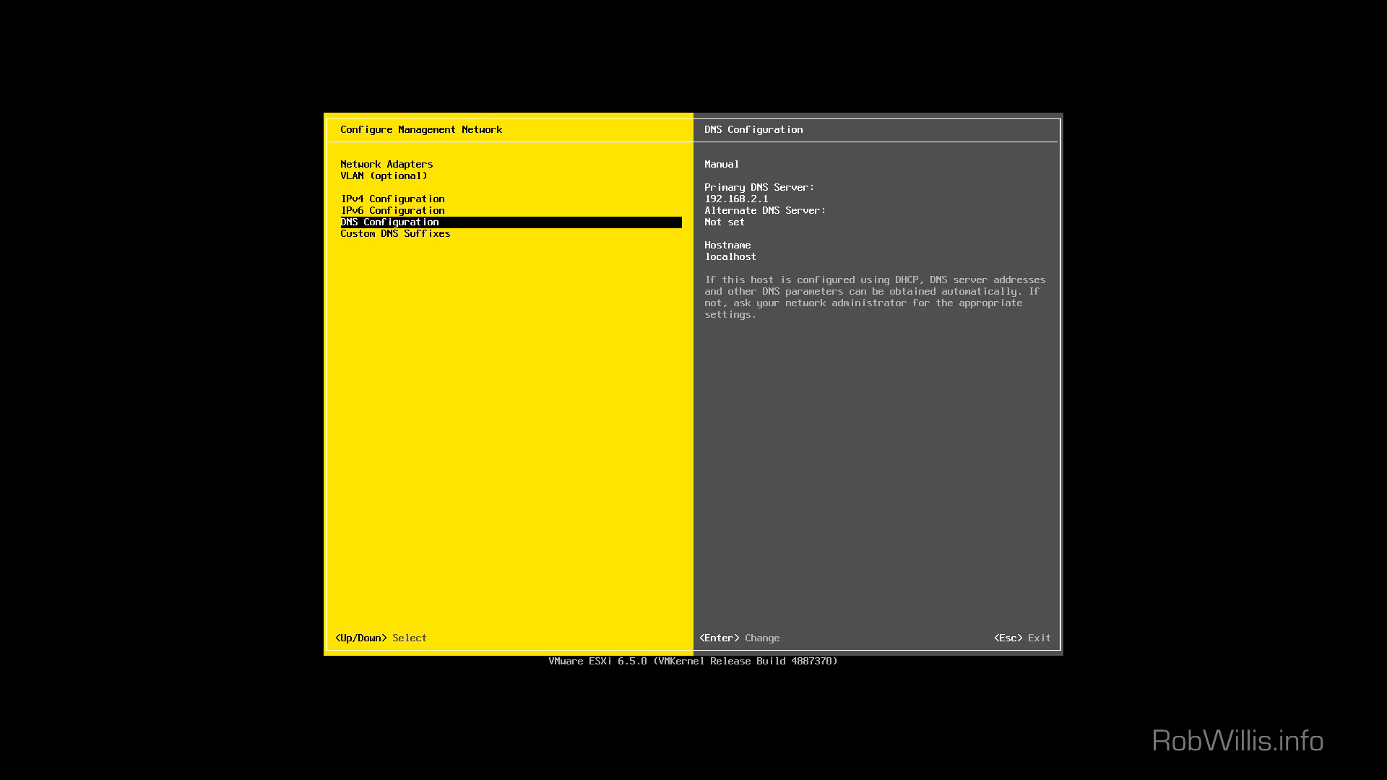
key(Down)
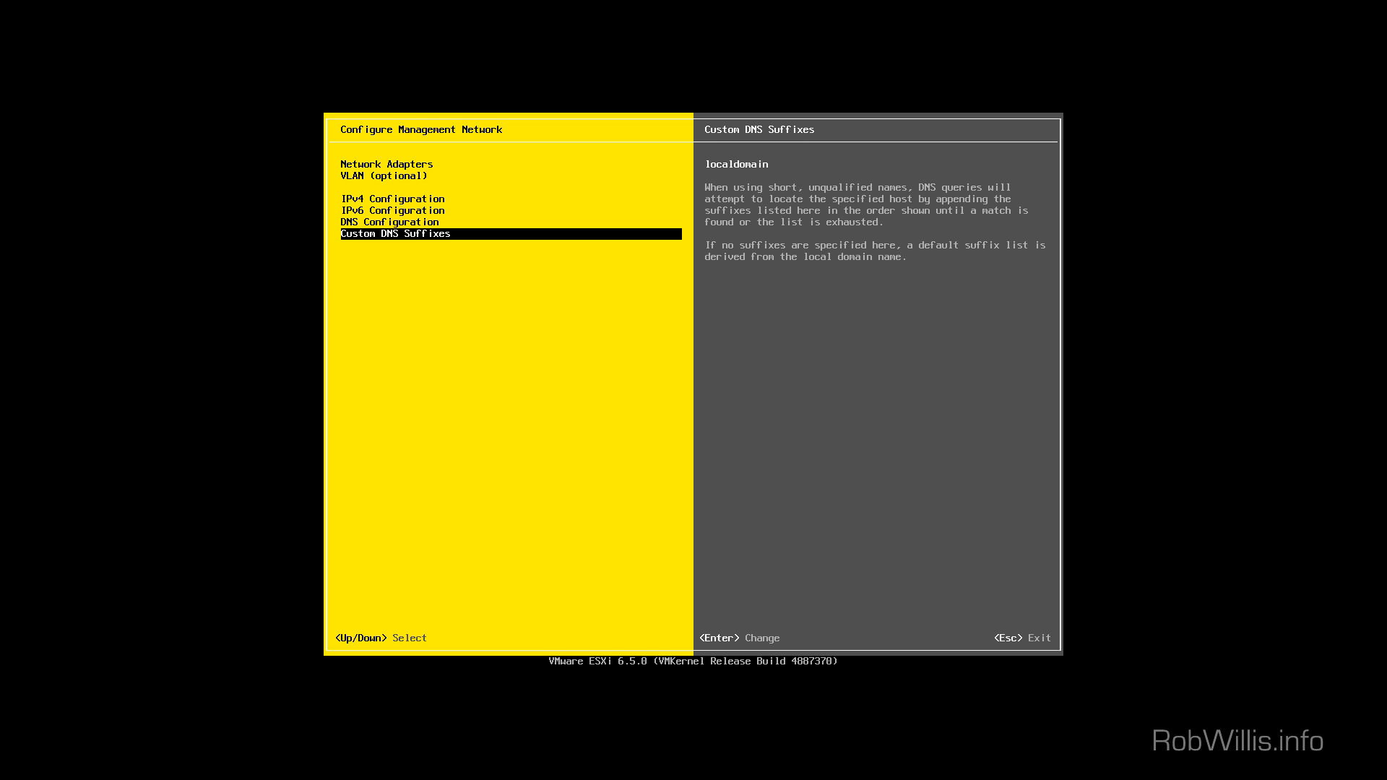
key(Escape)
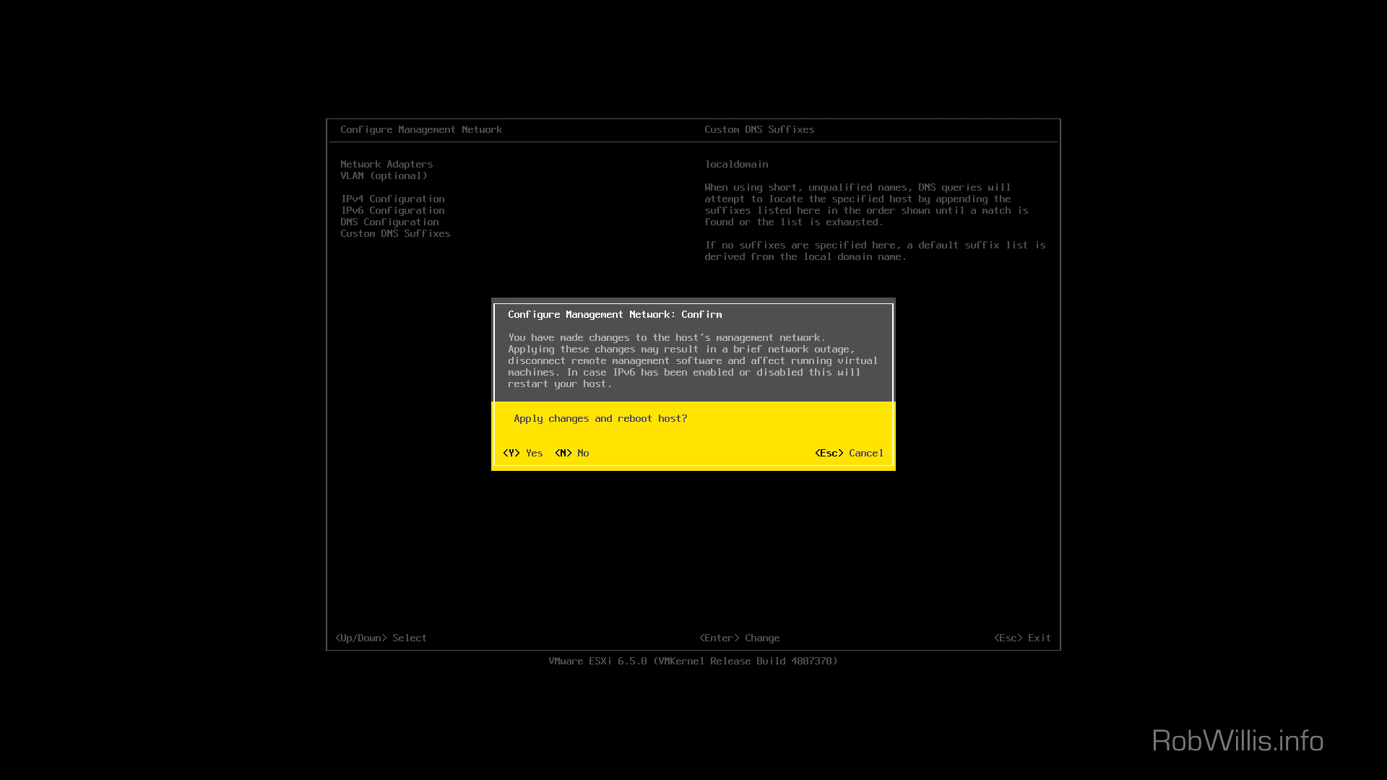
key(Escape)
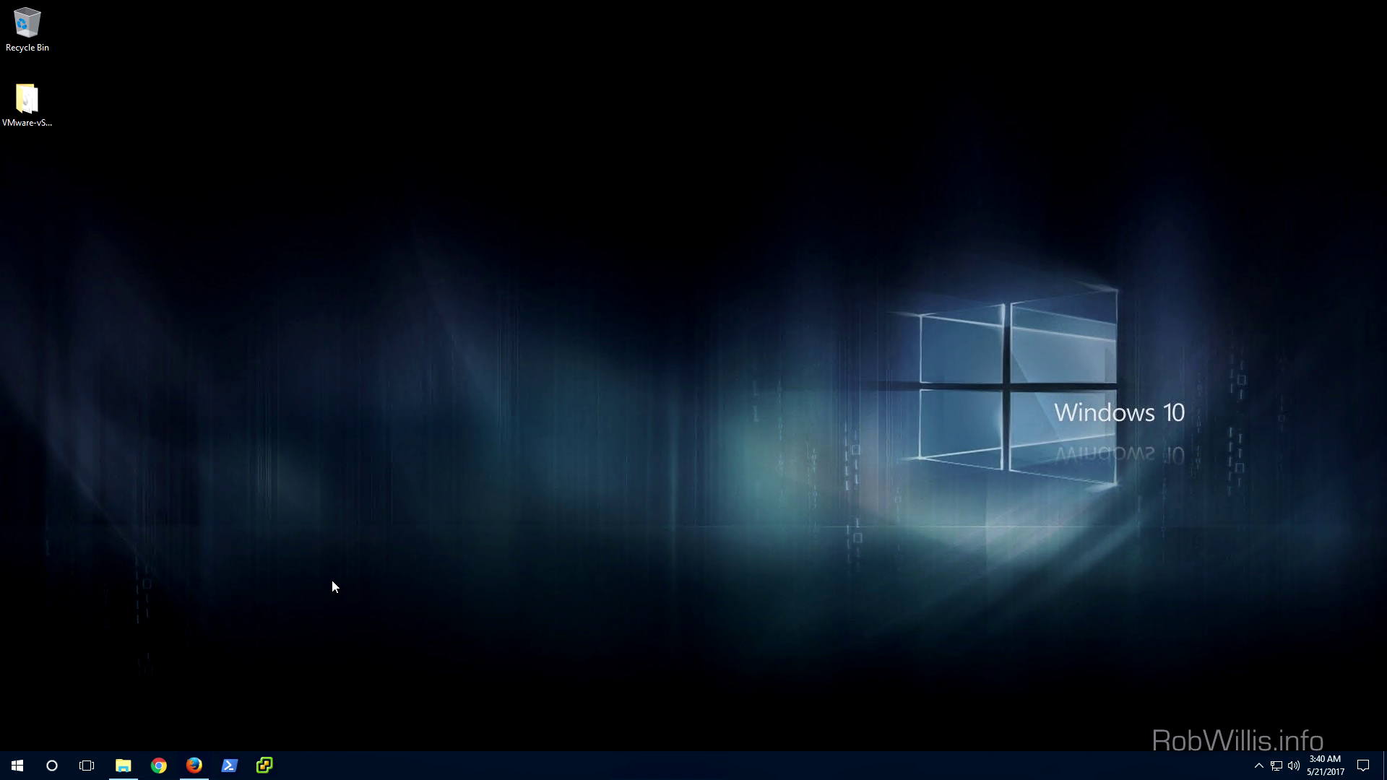
In Firefox, load 192.168.2.51 and permanently add a security exception for its certificate
click(192, 767)
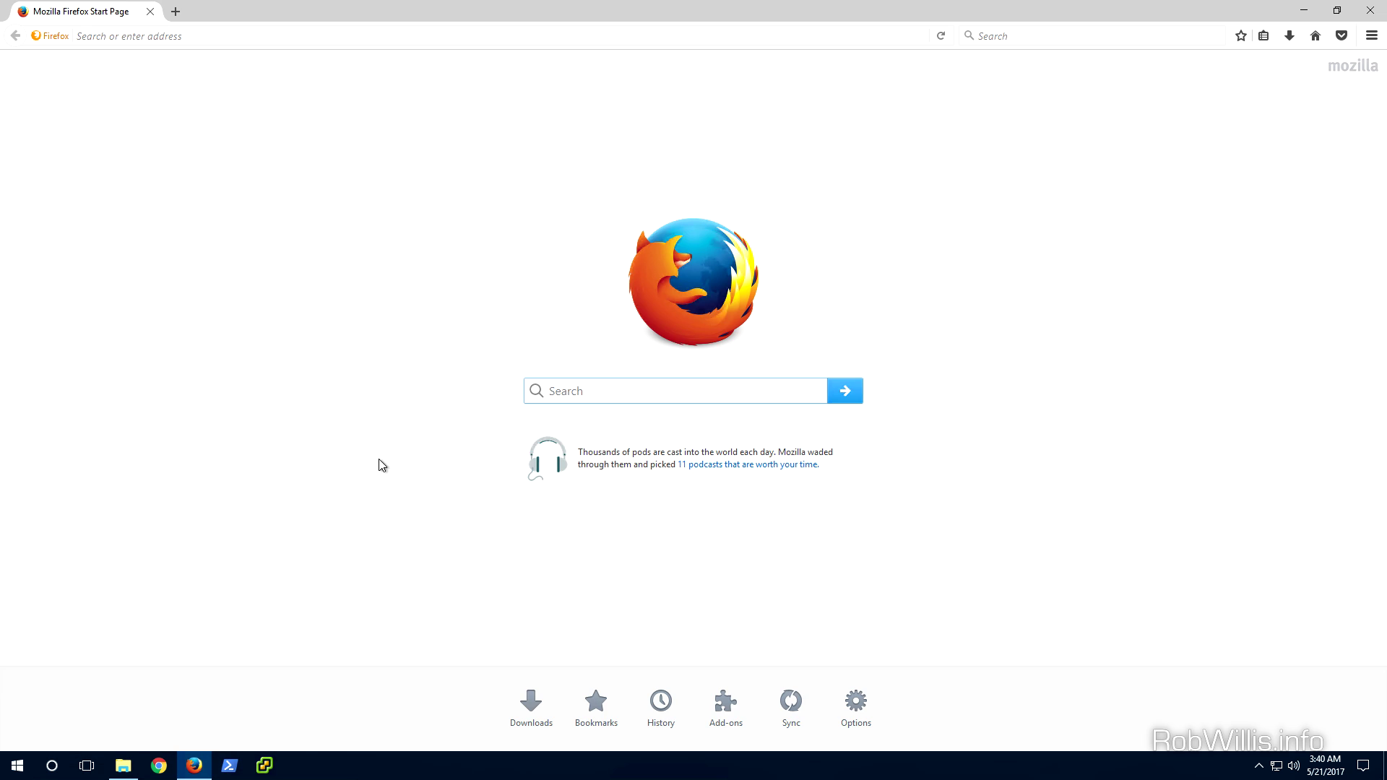
click(428, 44)
text(1)
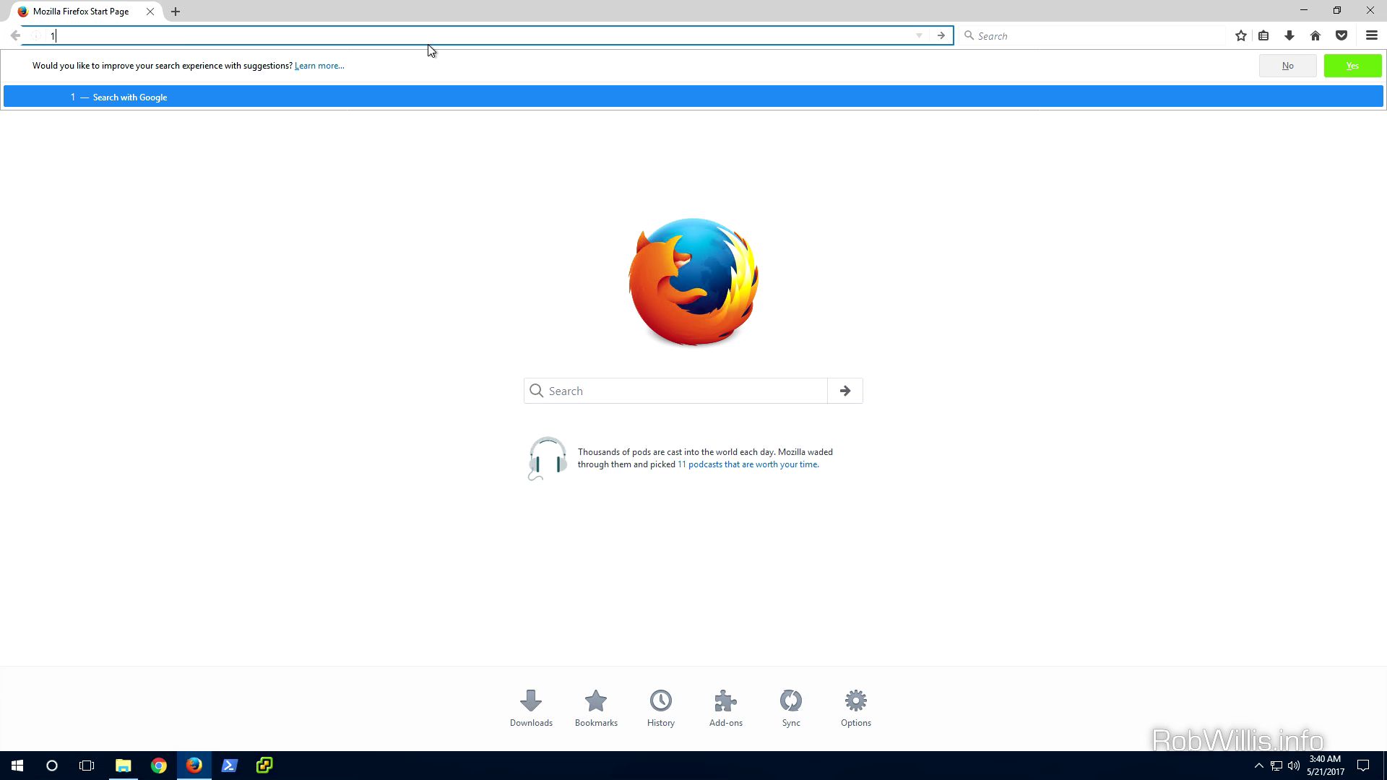
text(92.168.2.51)
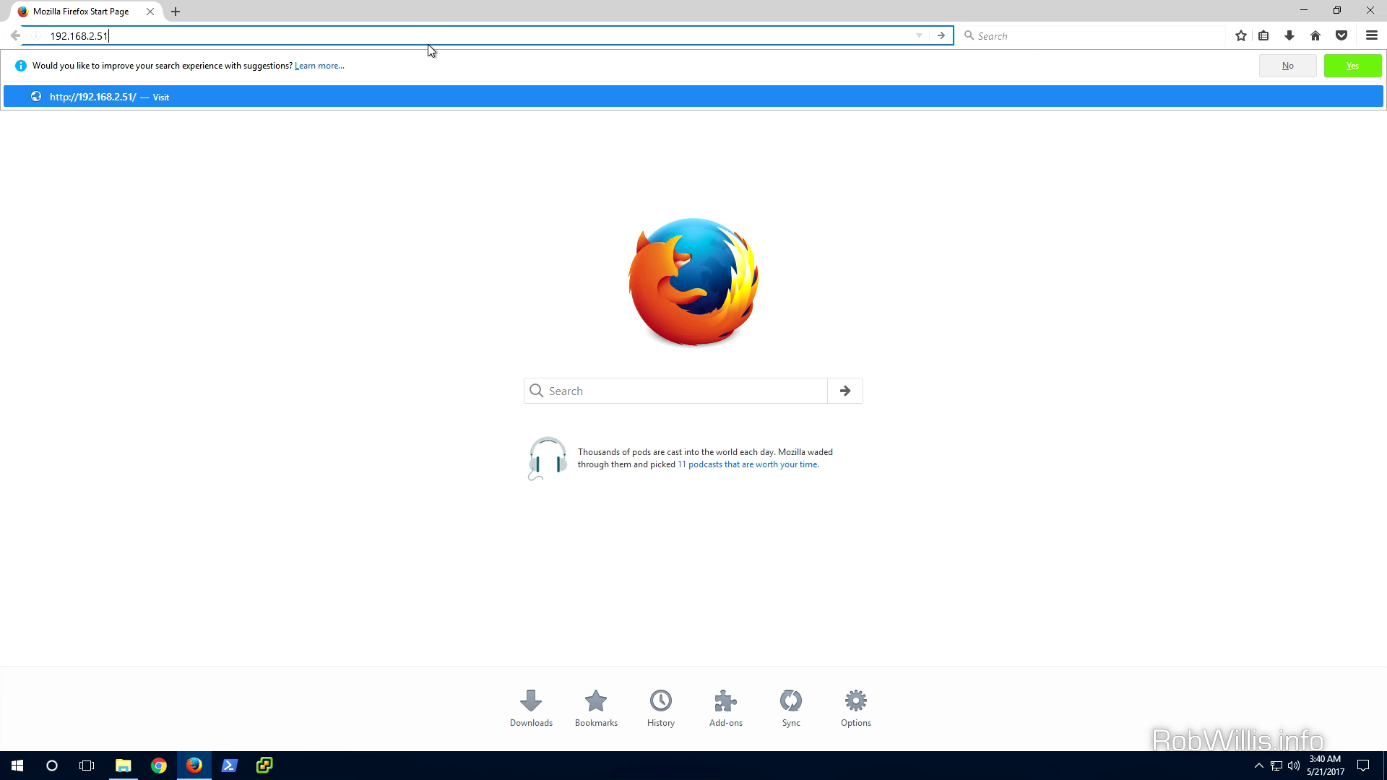
key(Return)
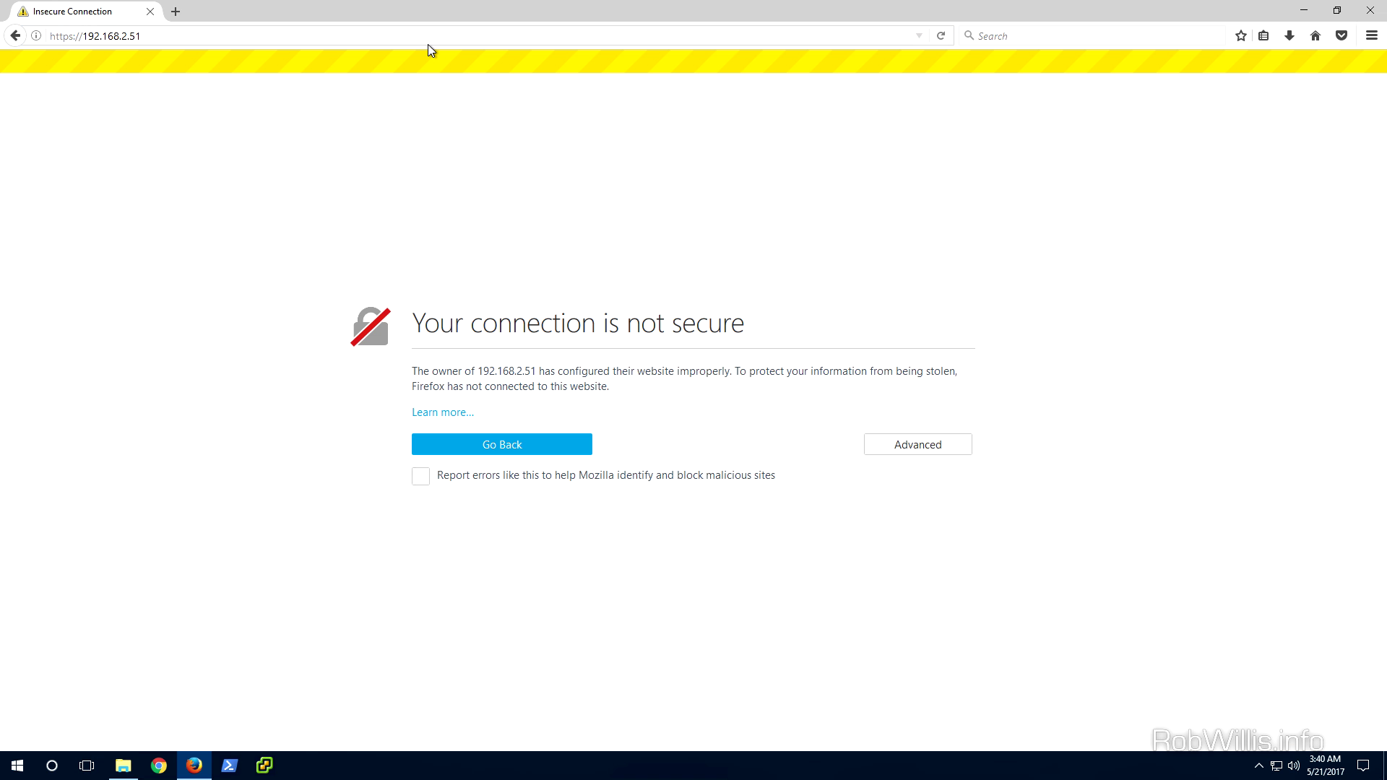
click(930, 449)
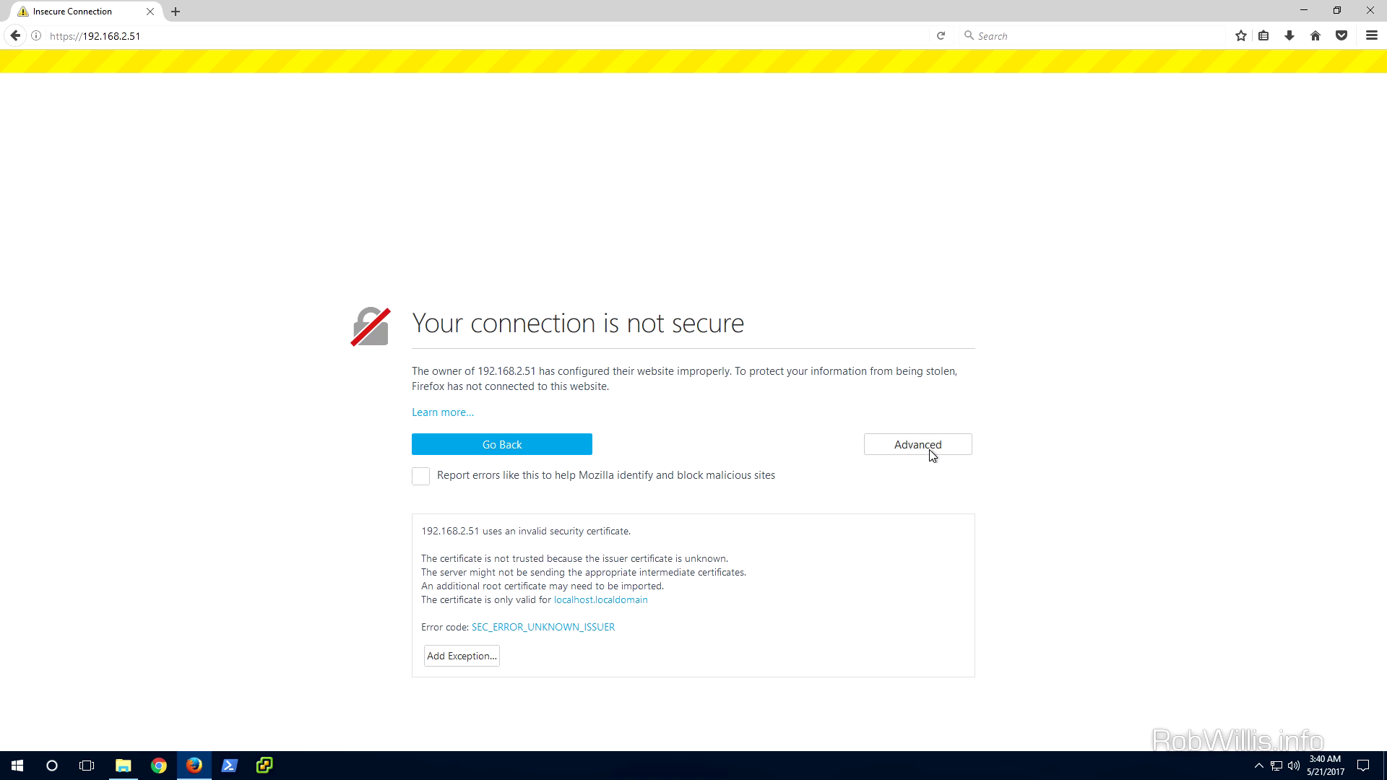
click(450, 657)
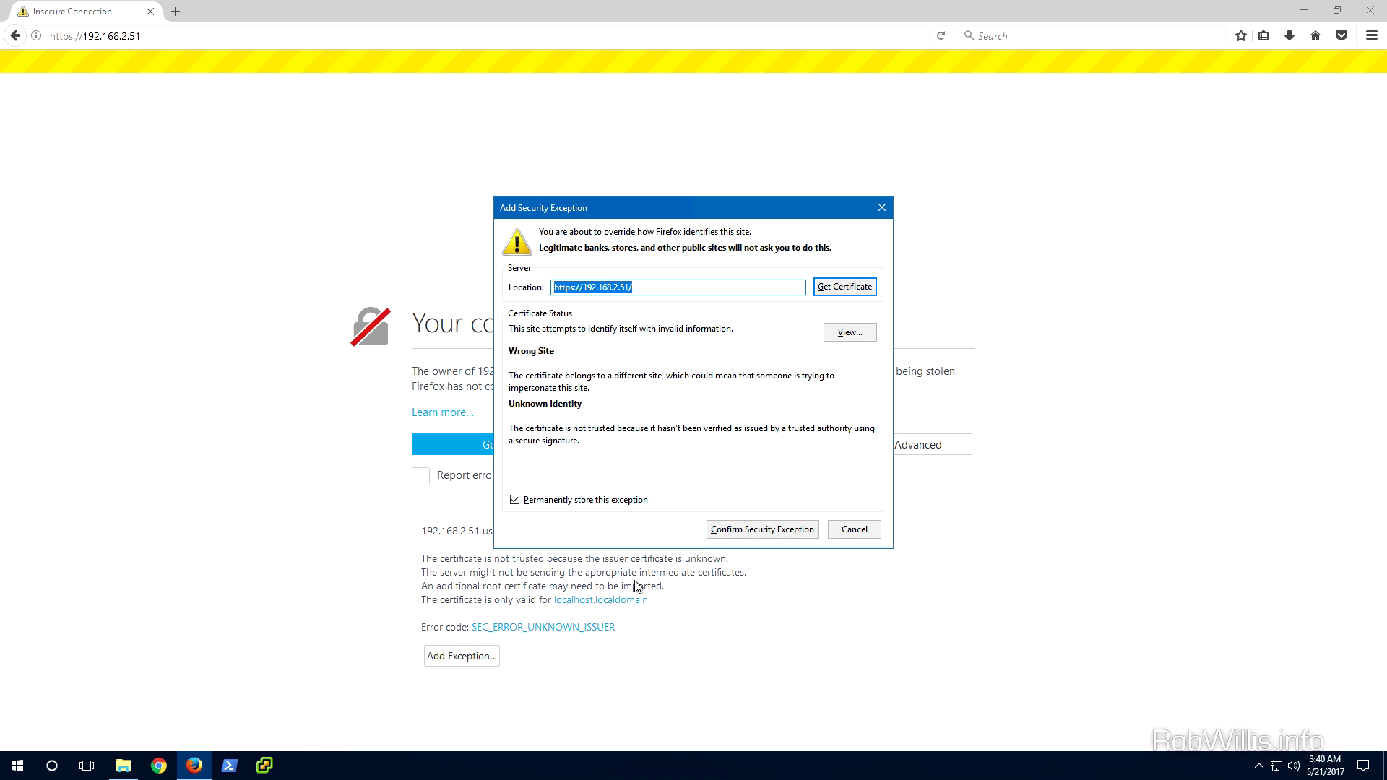
click(729, 535)
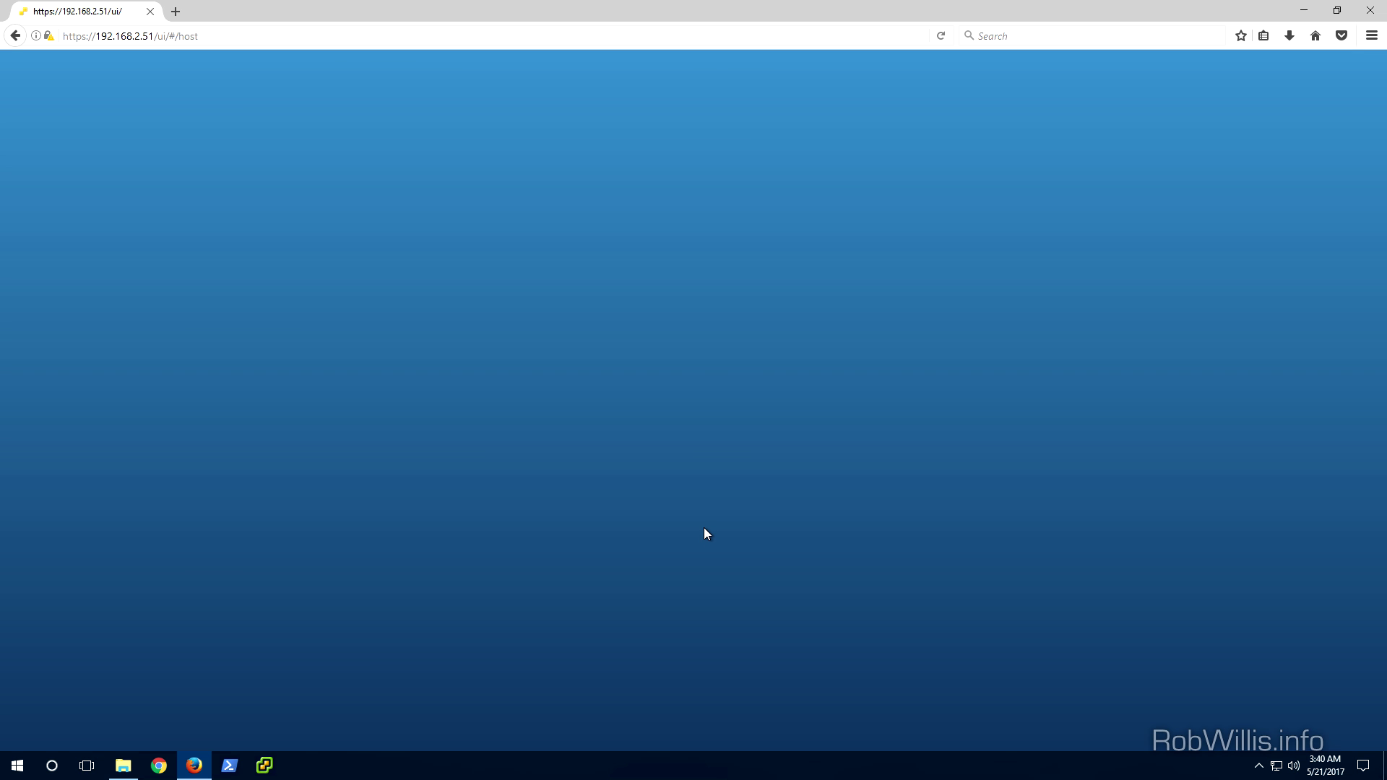
Log in to the Host Client as root and decline saving the login in Firefox
click(186, 294)
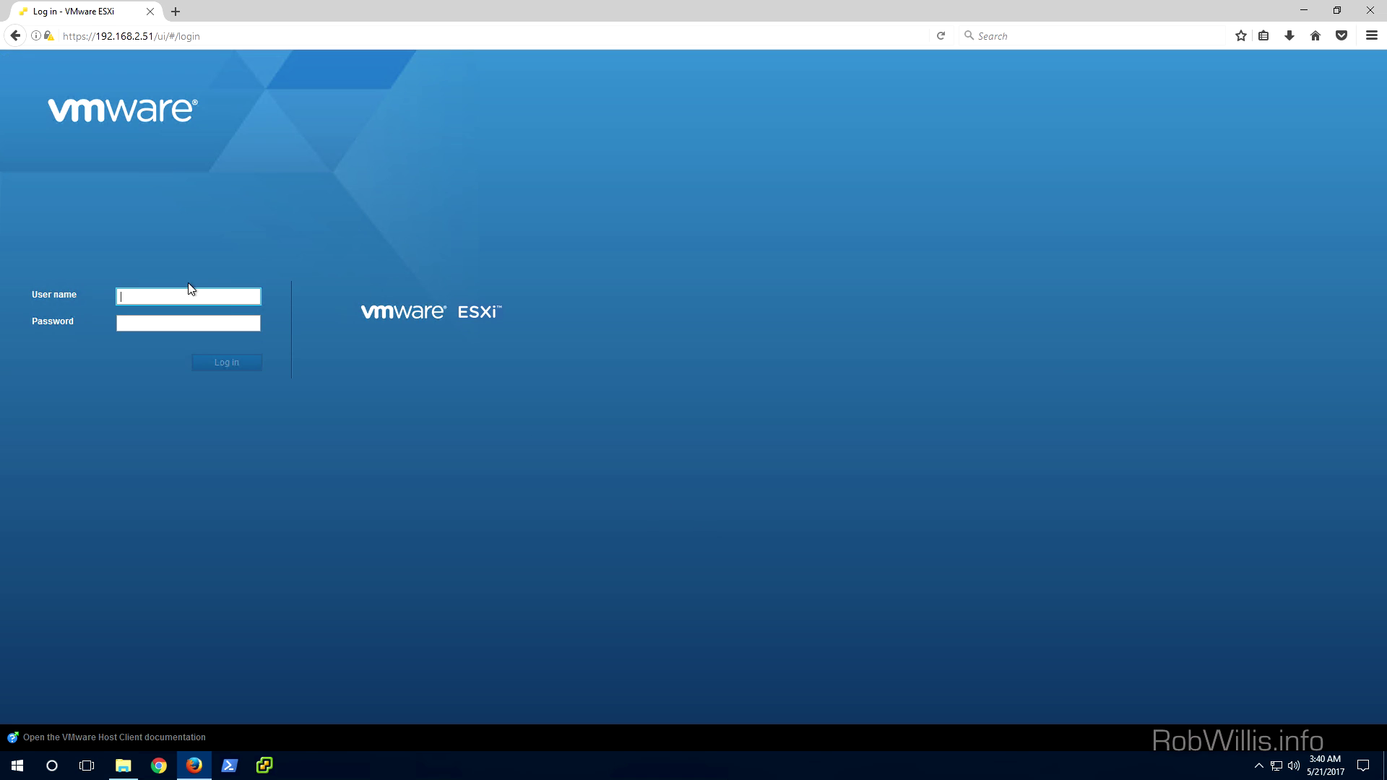
text(root)
key(Tab)
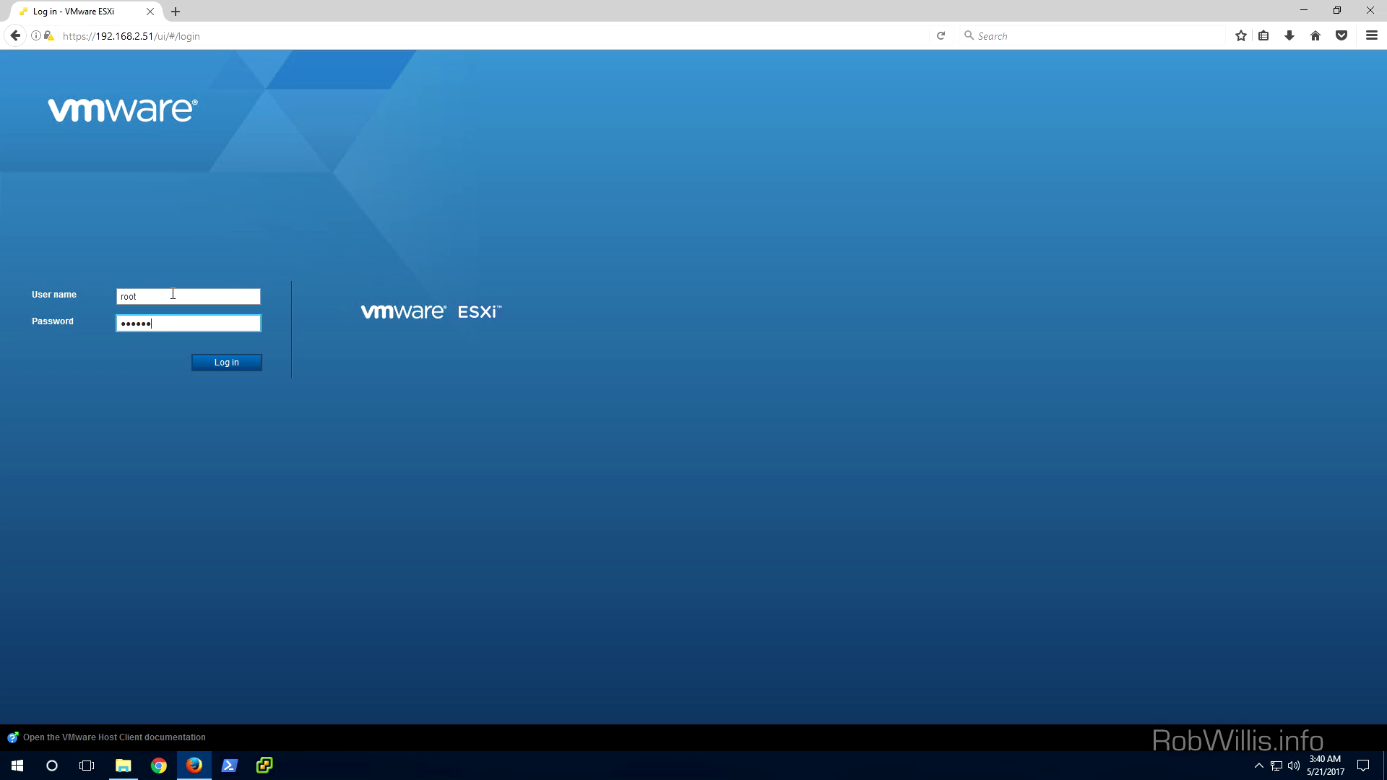
key(Return)
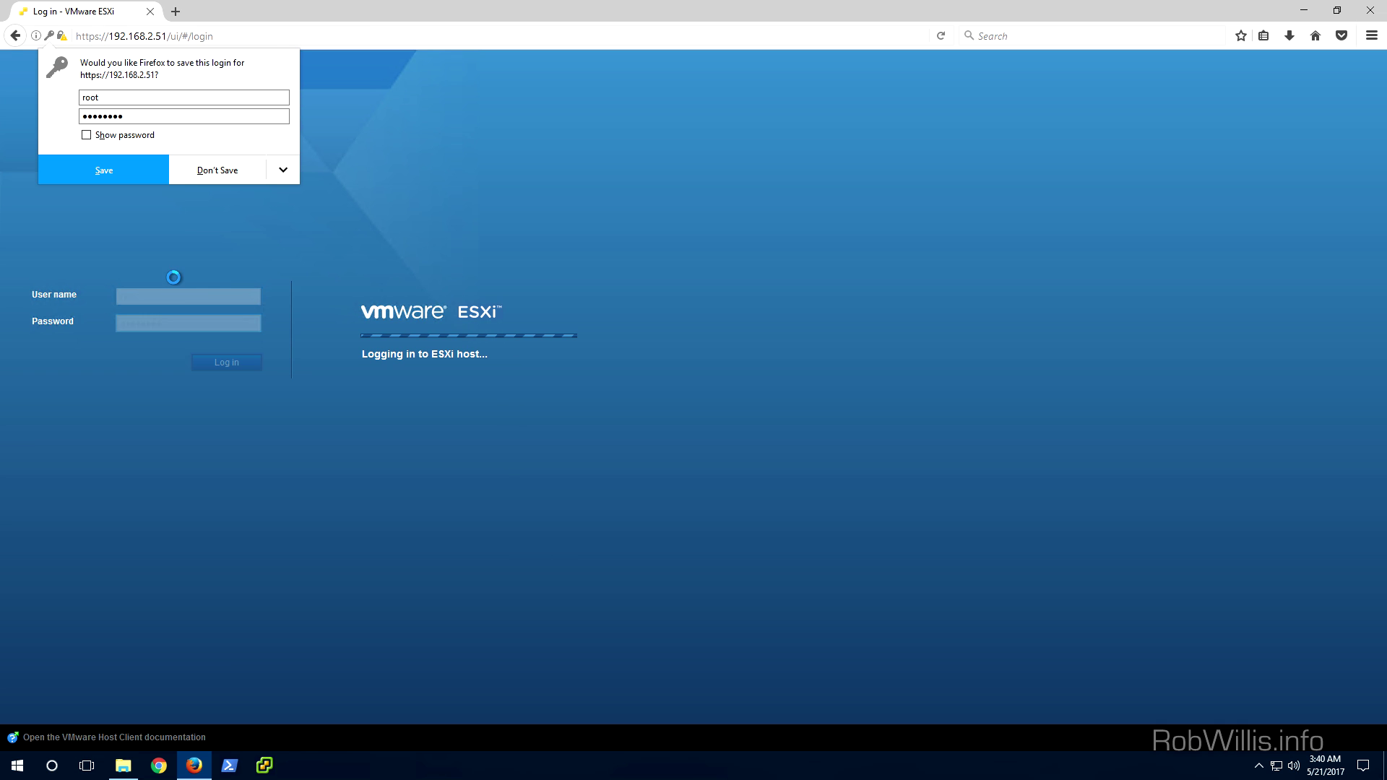
click(204, 175)
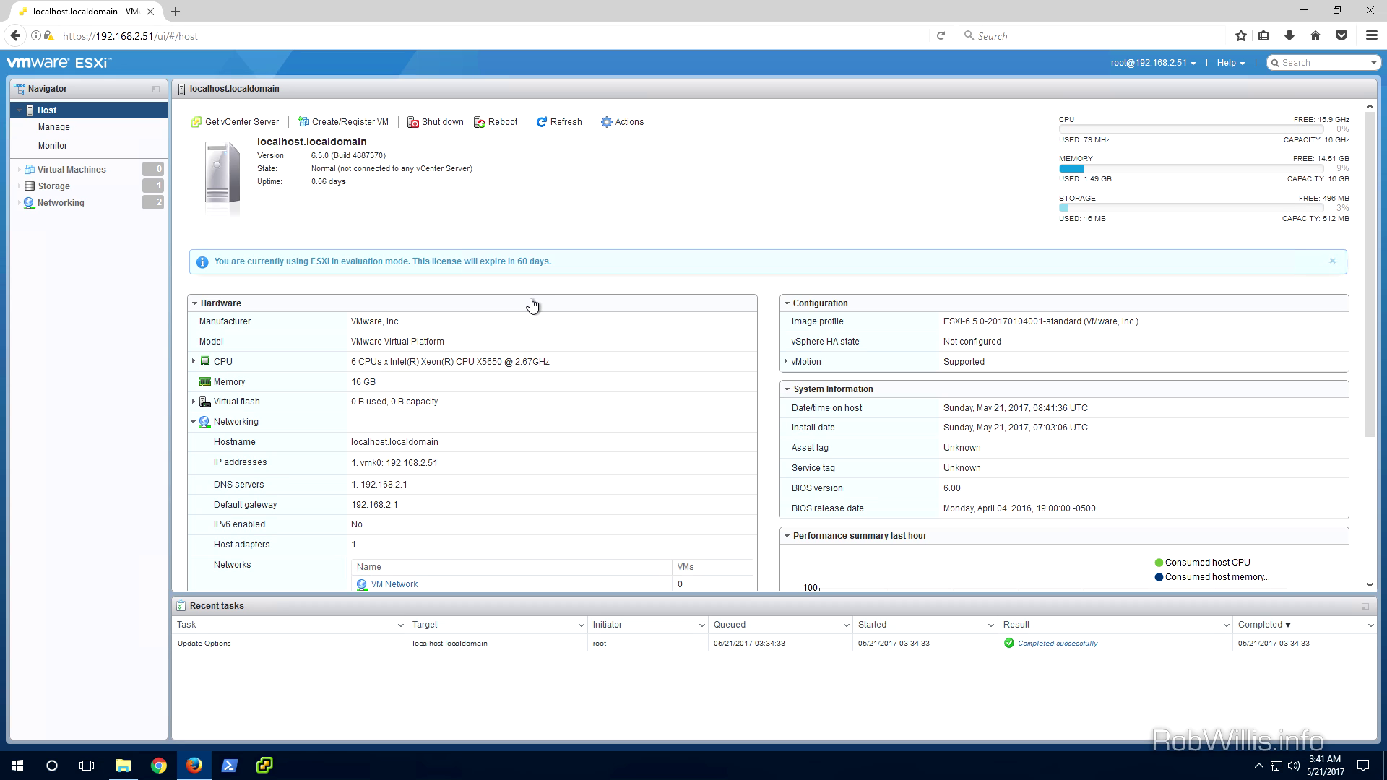
Open the host's Actions dropdown in the toolbar
click(631, 123)
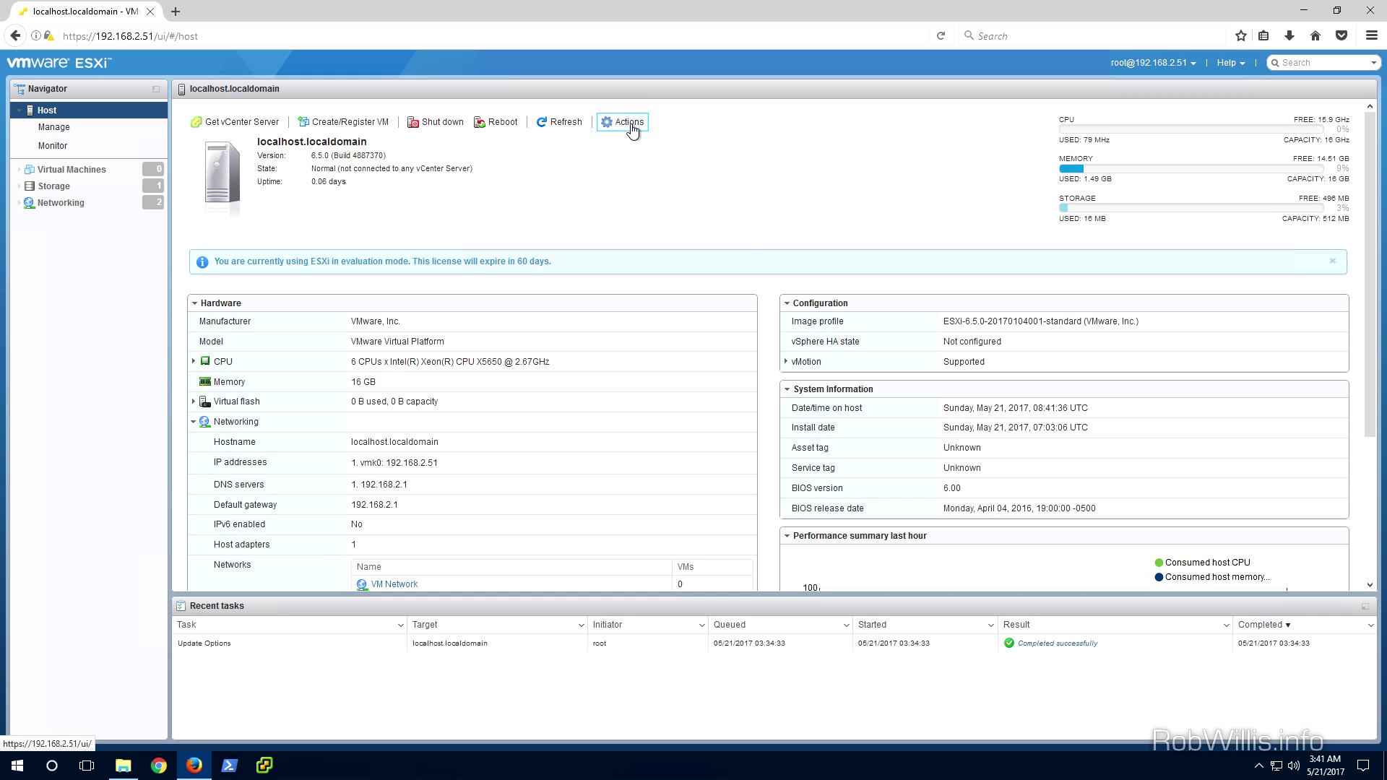
click(631, 127)
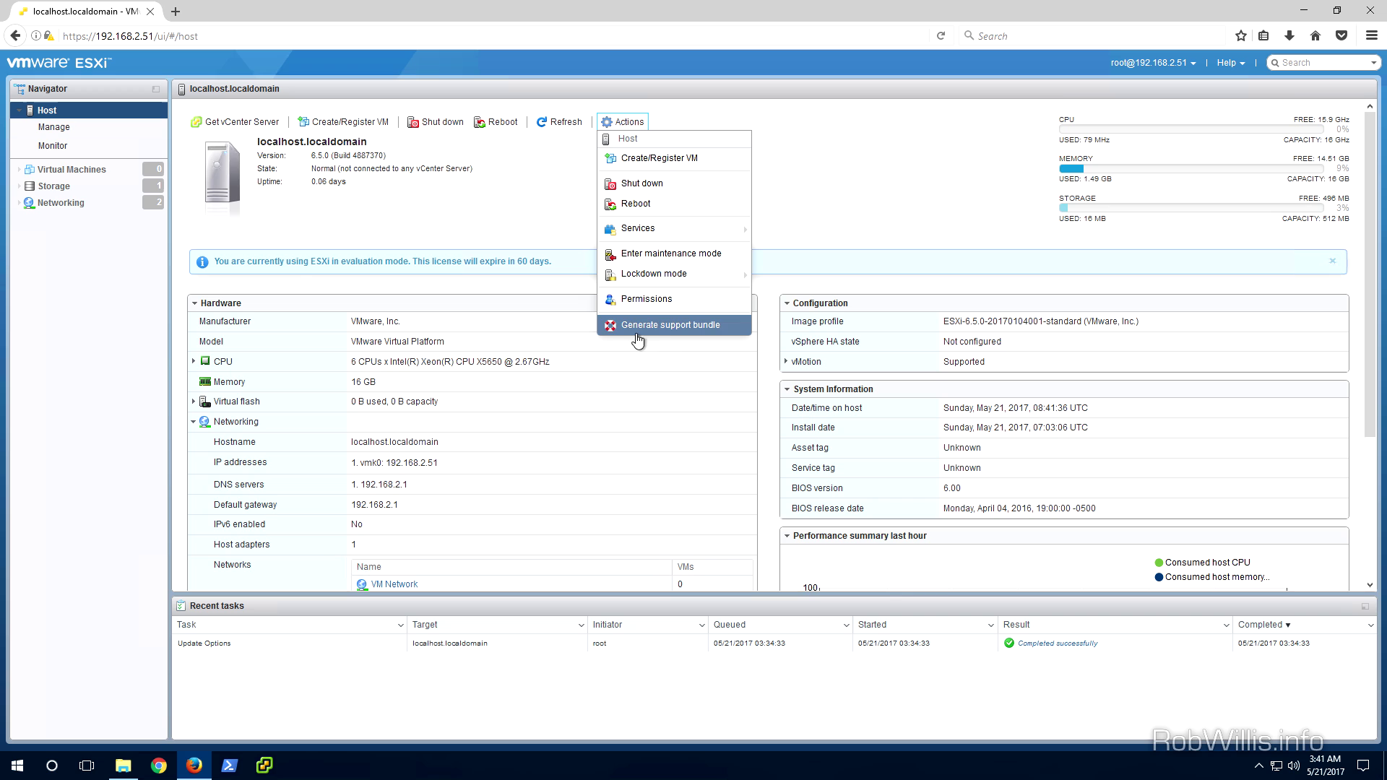
Browse the Manage tabs (System, Hardware, Licensing, Packages, Services, Security & users), then view Monitor
click(53, 135)
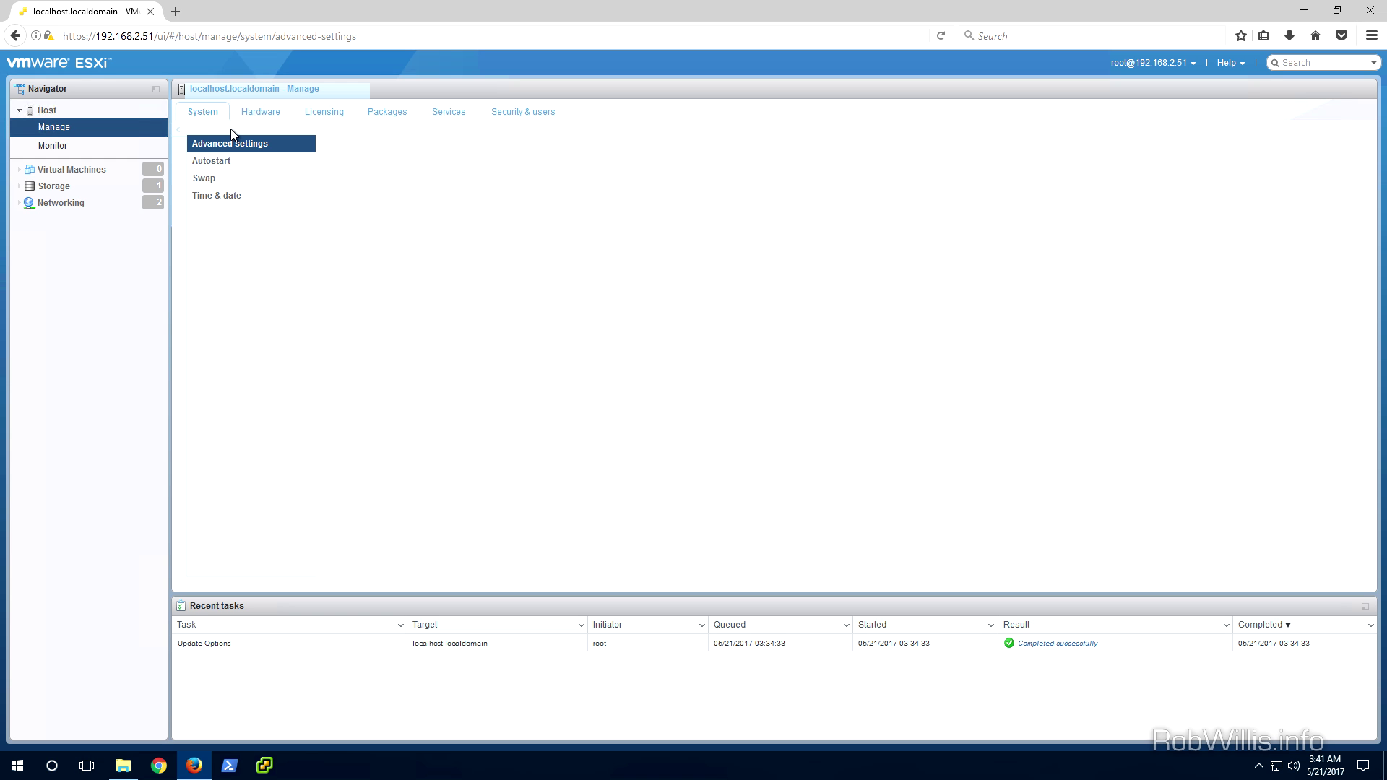
click(254, 114)
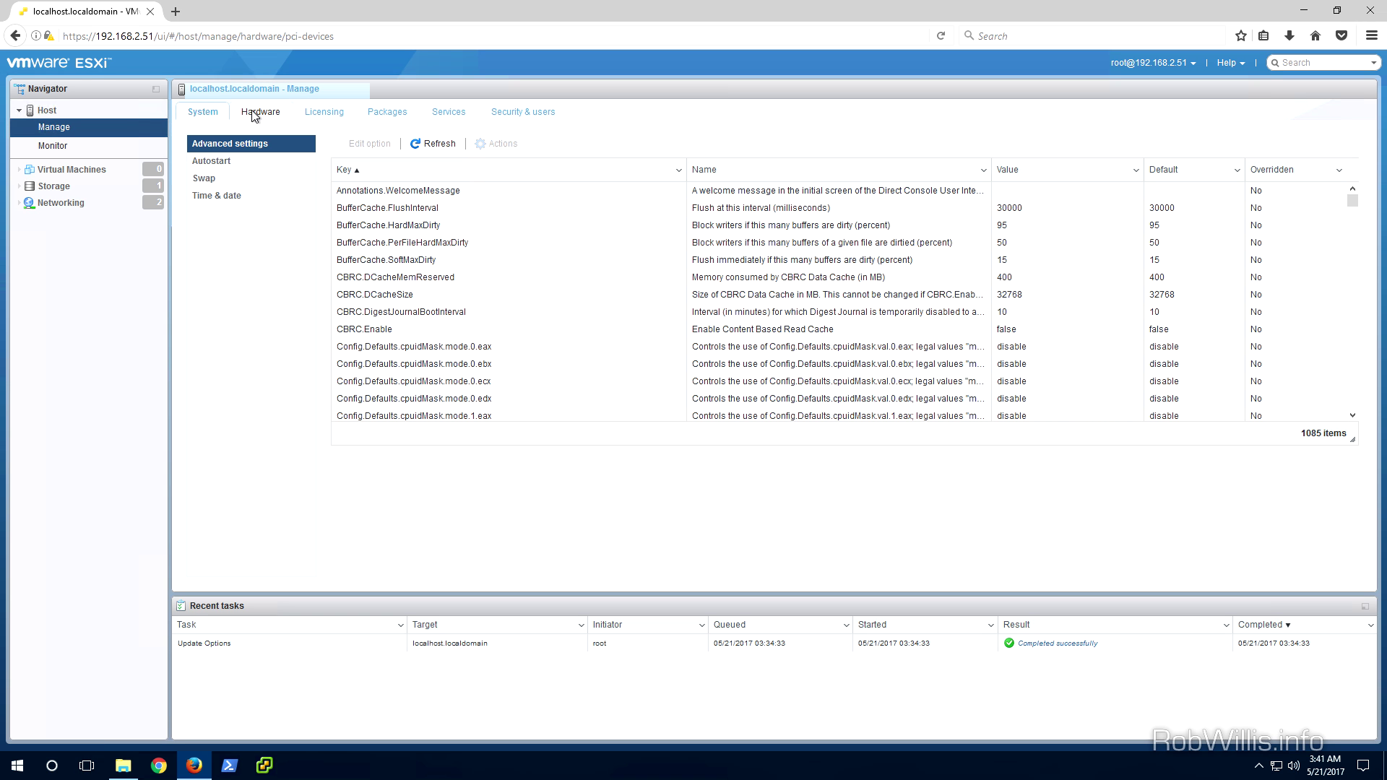
click(326, 114)
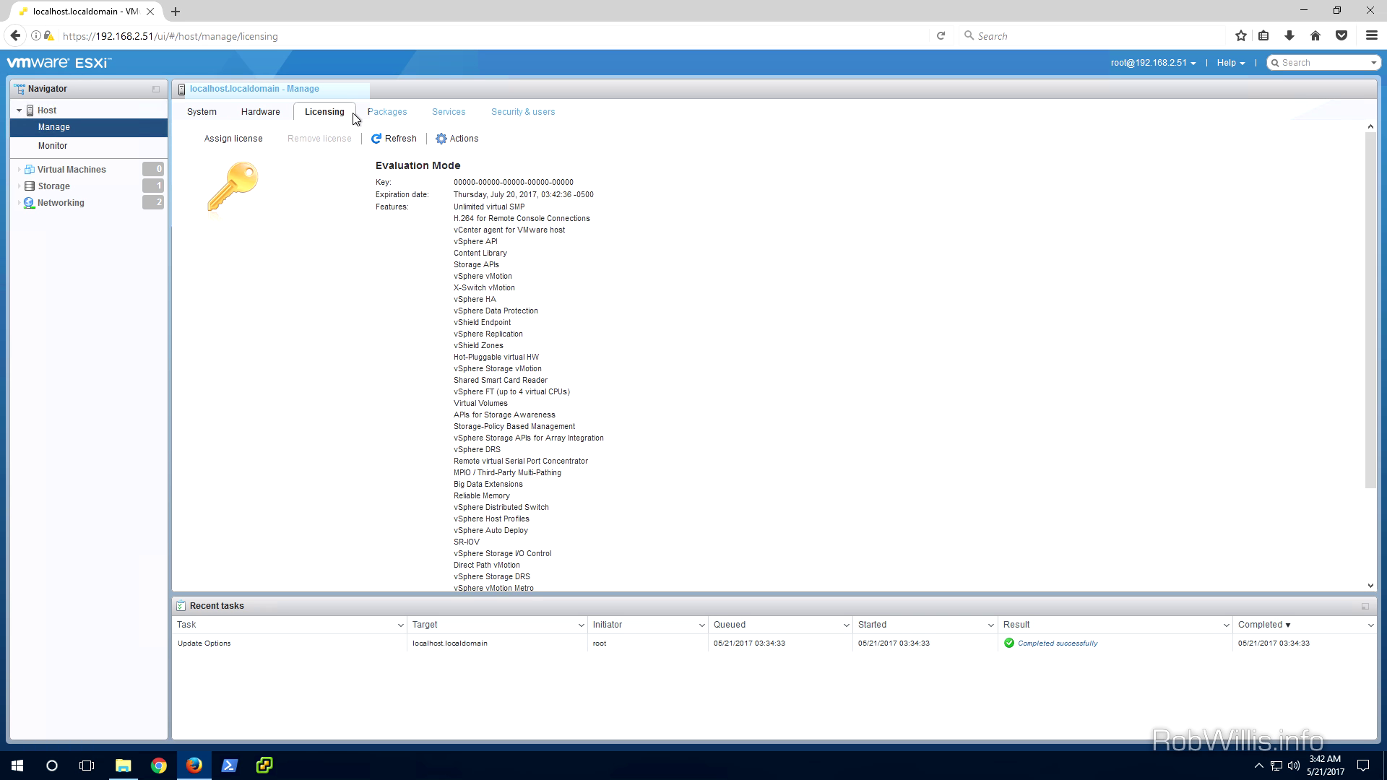
click(394, 116)
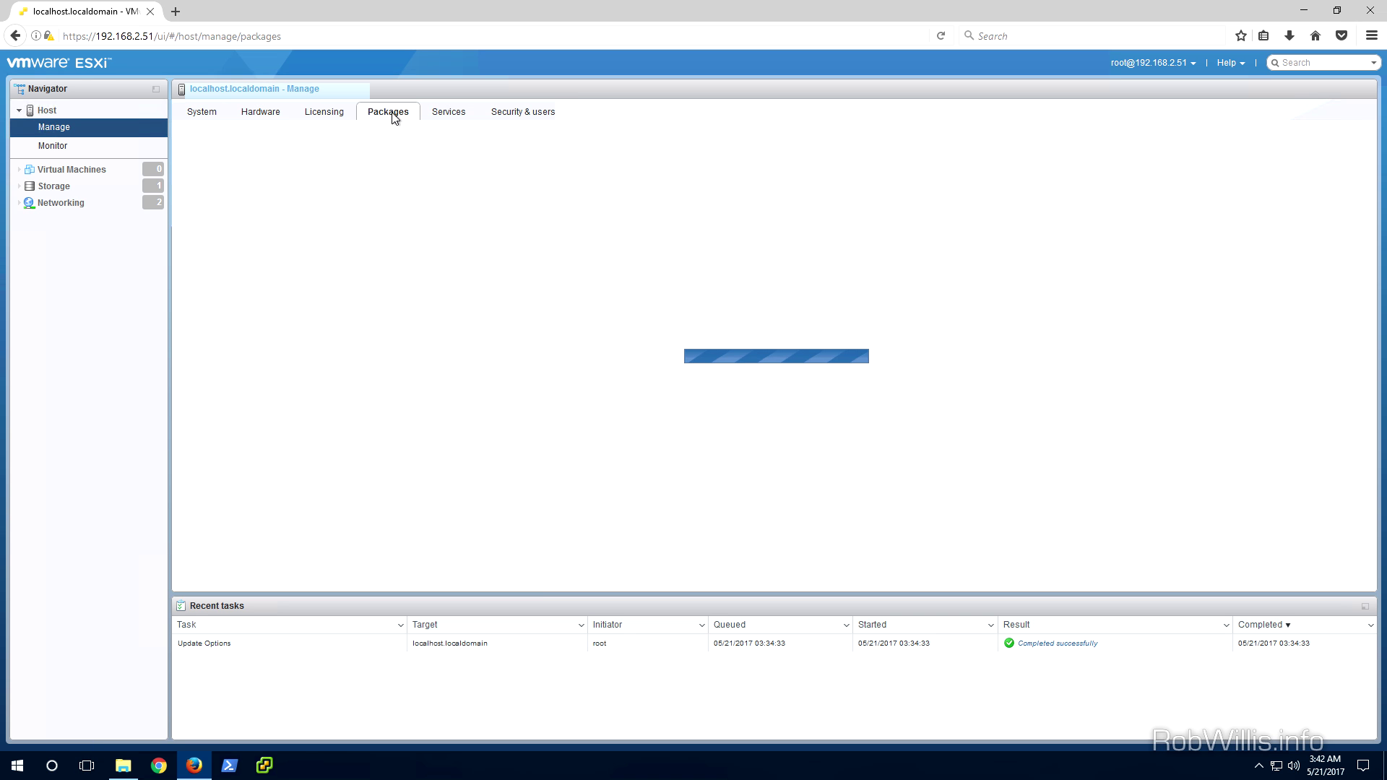
click(457, 115)
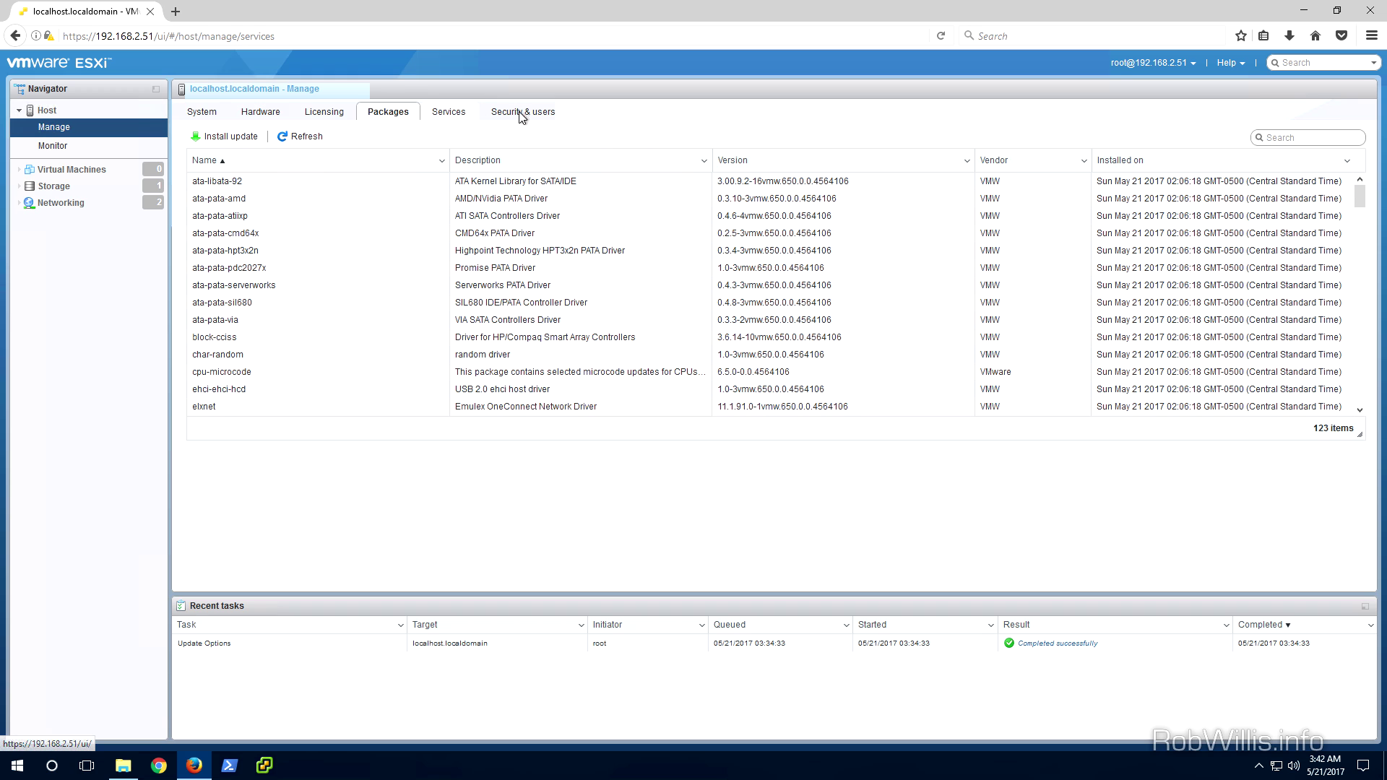
click(536, 116)
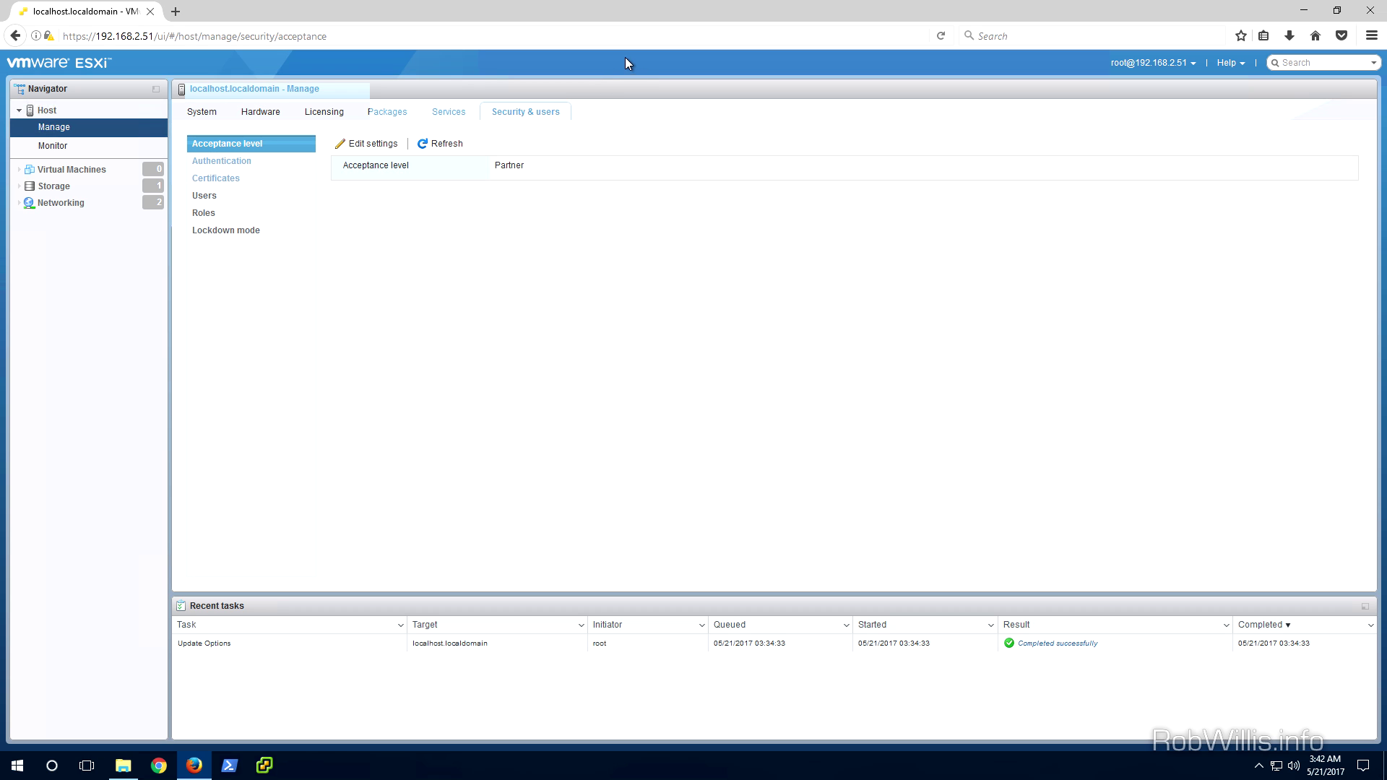
click(90, 150)
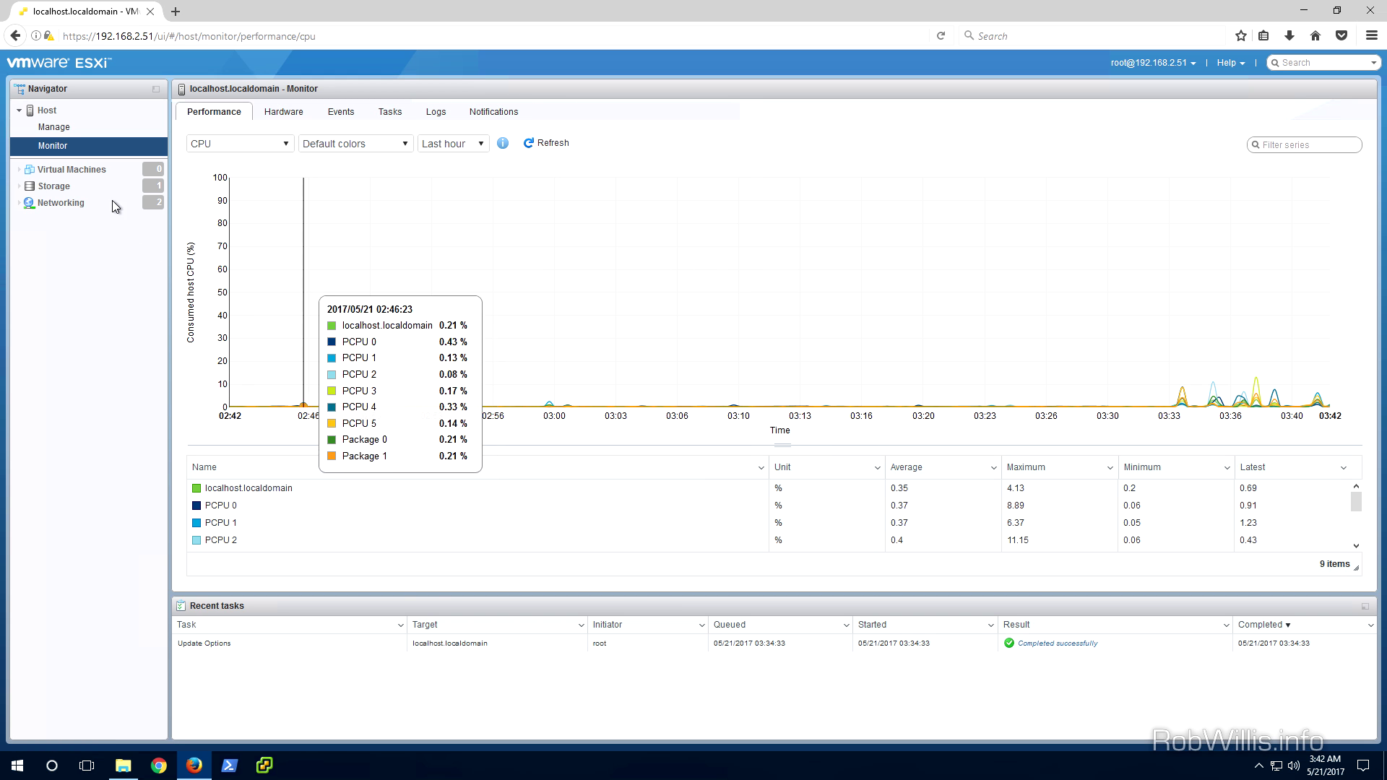
Browse Virtual Machines, Storage, and Networking port groups, virtual switches and physical NICs, then return to datastores
click(71, 173)
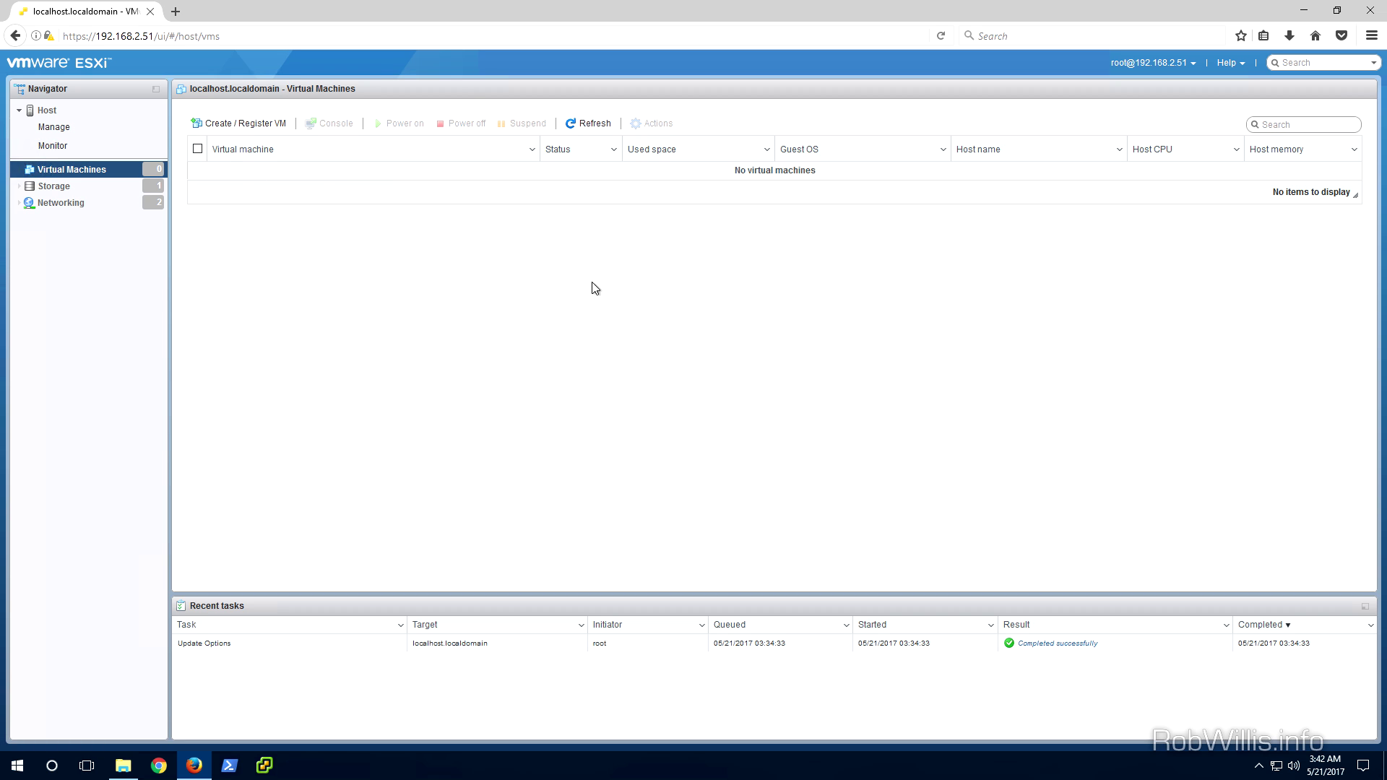
click(95, 189)
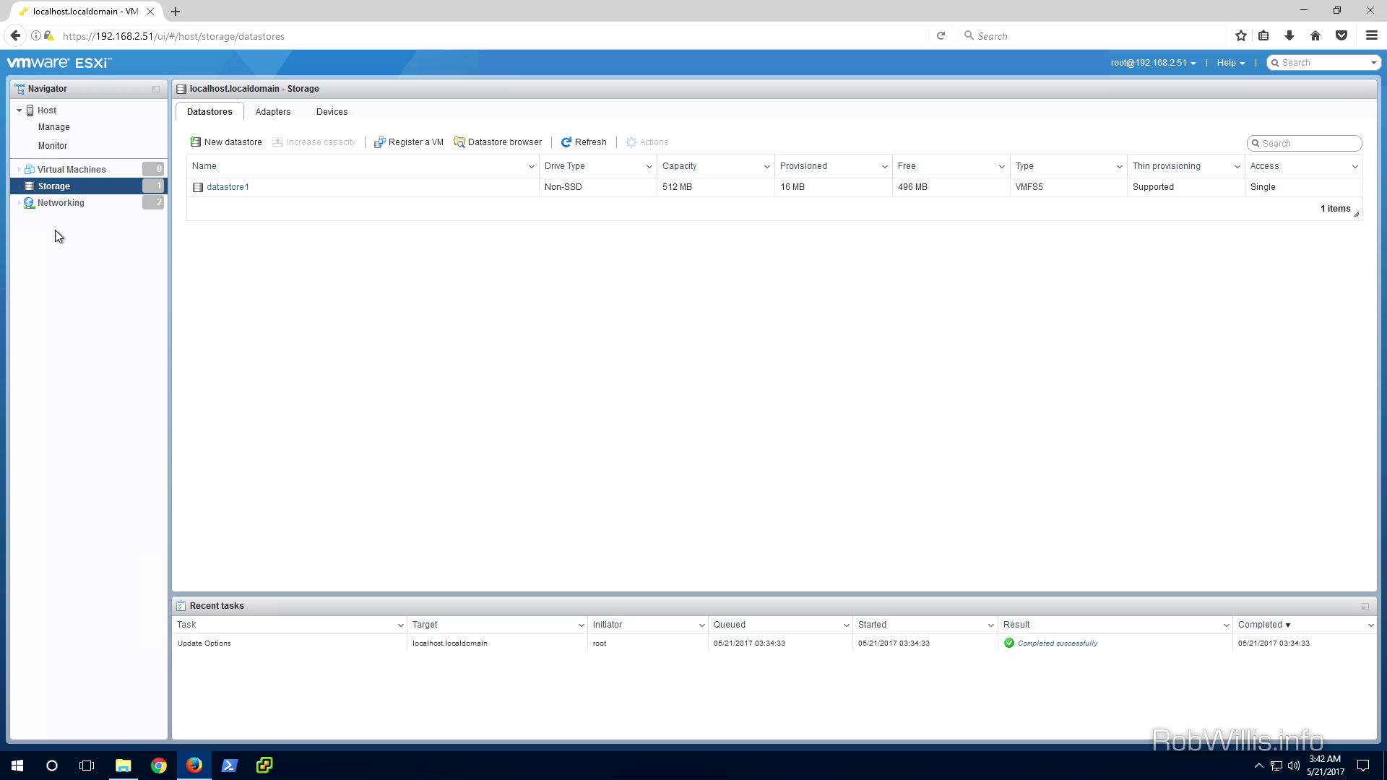
click(61, 204)
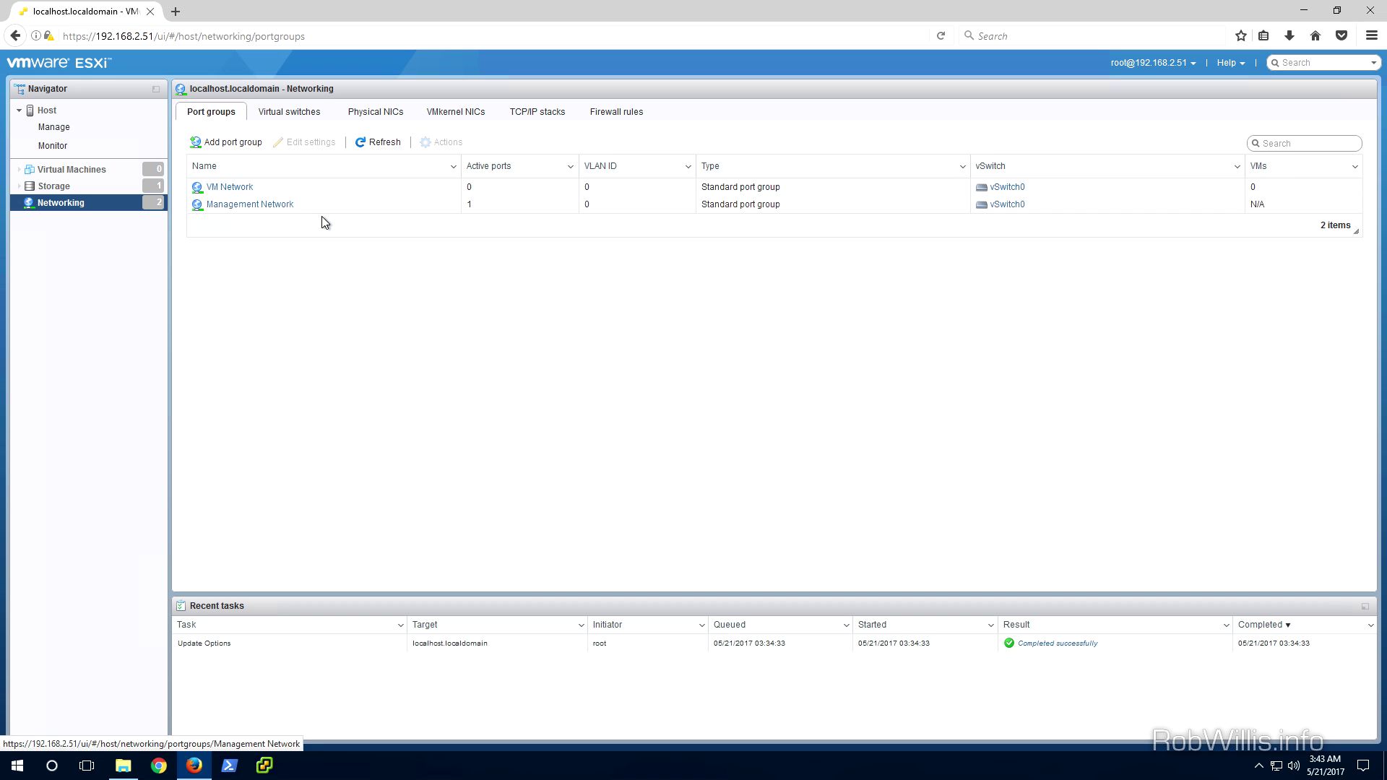
click(286, 113)
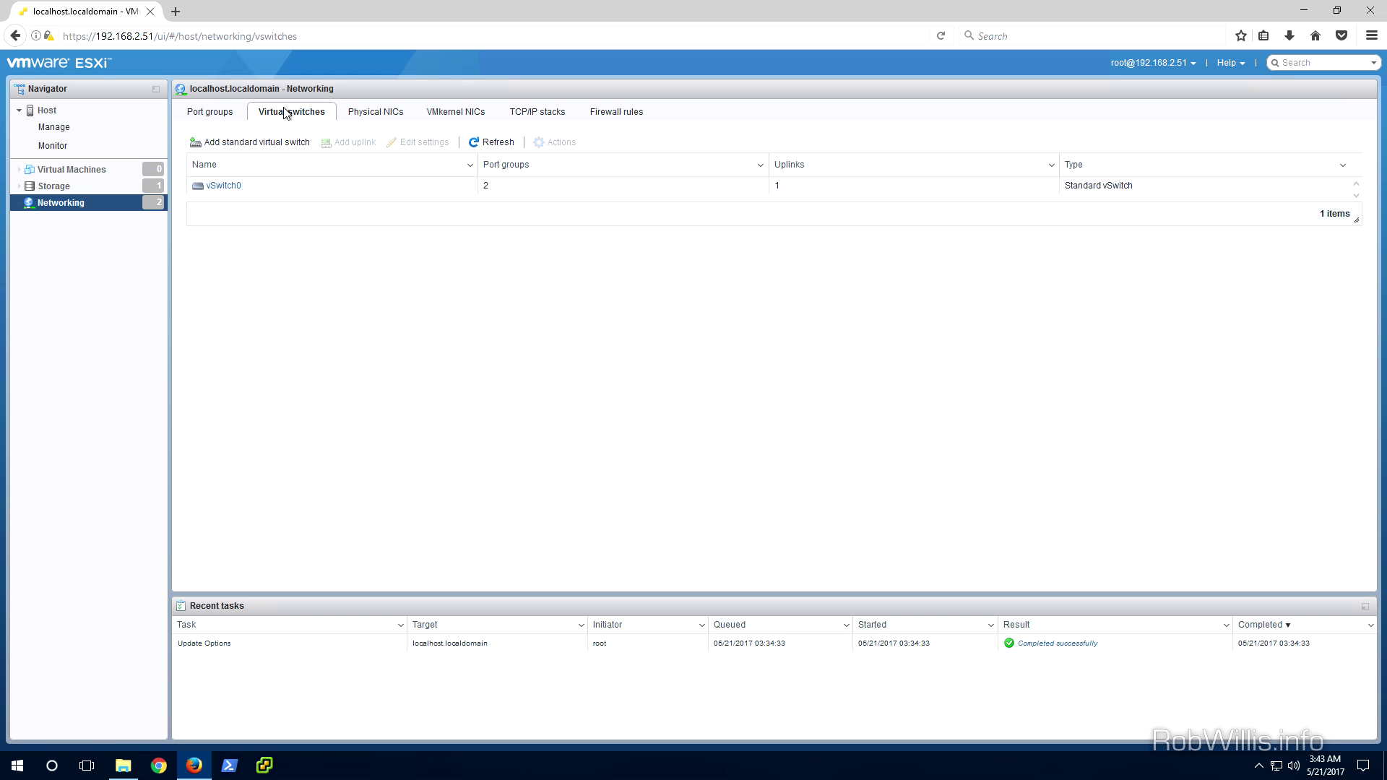
click(395, 113)
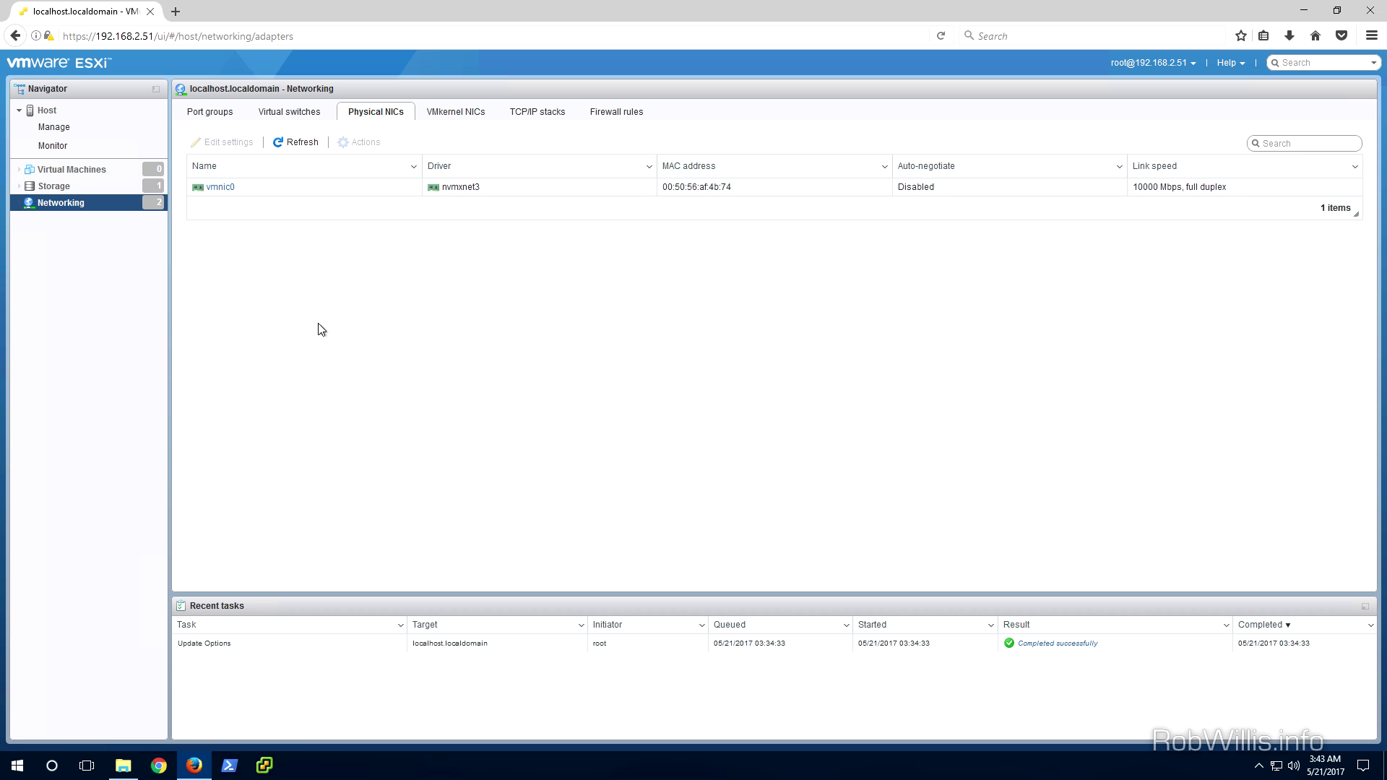
click(96, 189)
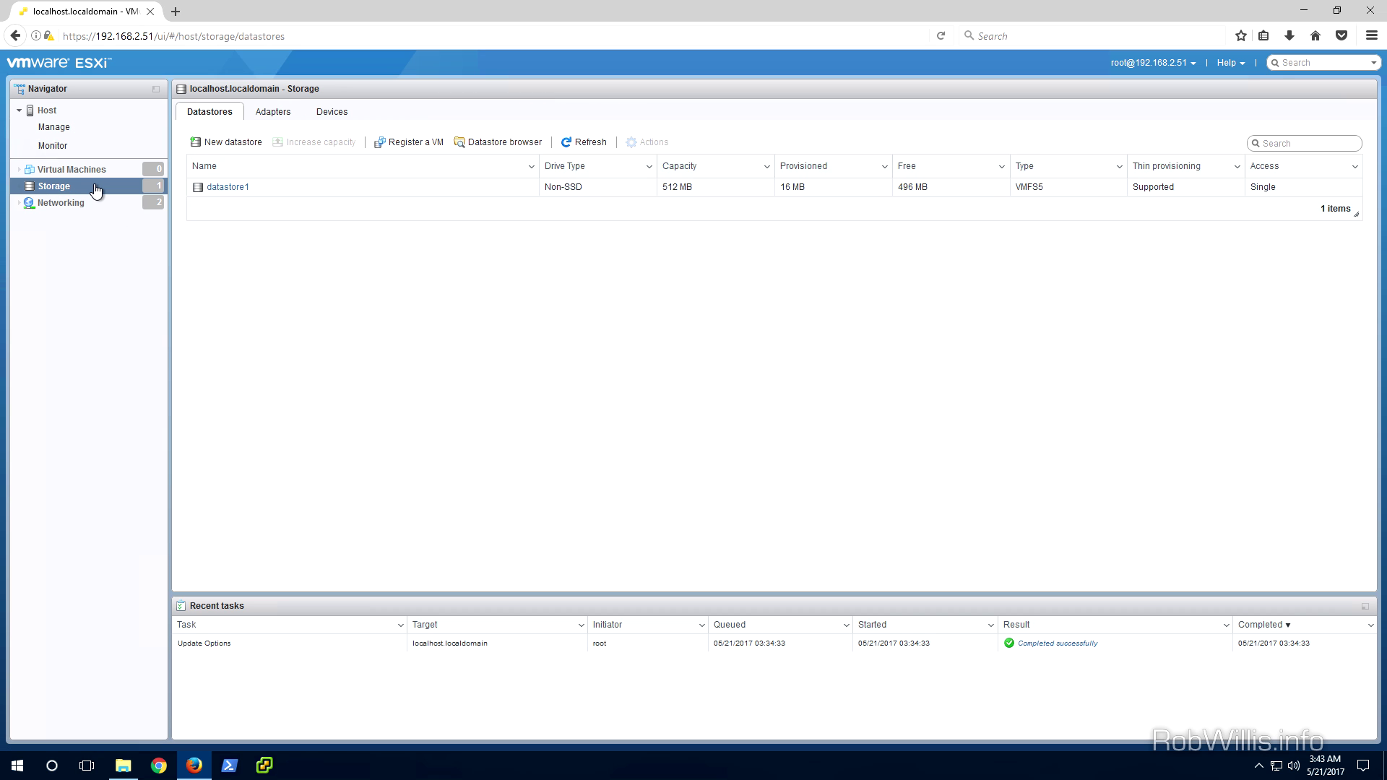
Create VMFS 5 datastore '100GB-local' on the full 100 GB local disk, confirming the disk erase
click(233, 142)
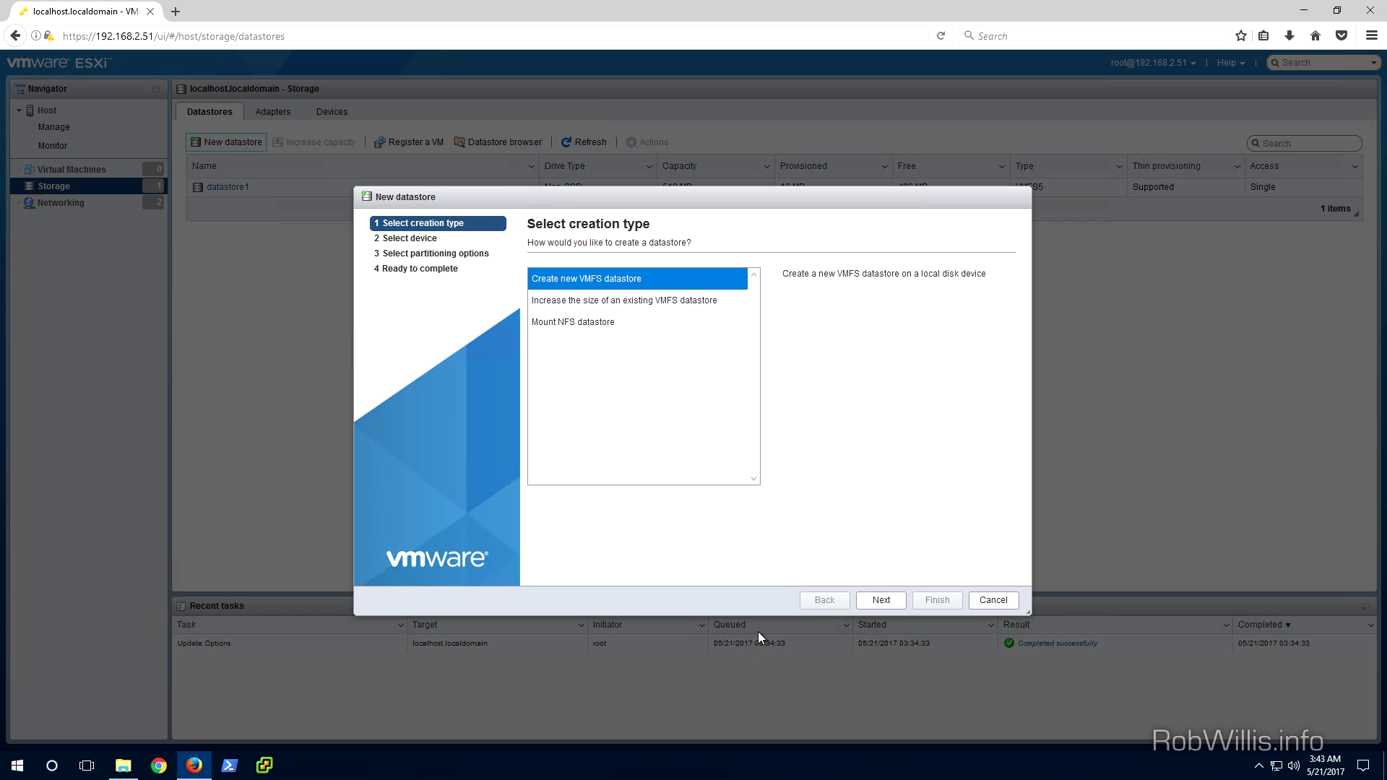
click(868, 604)
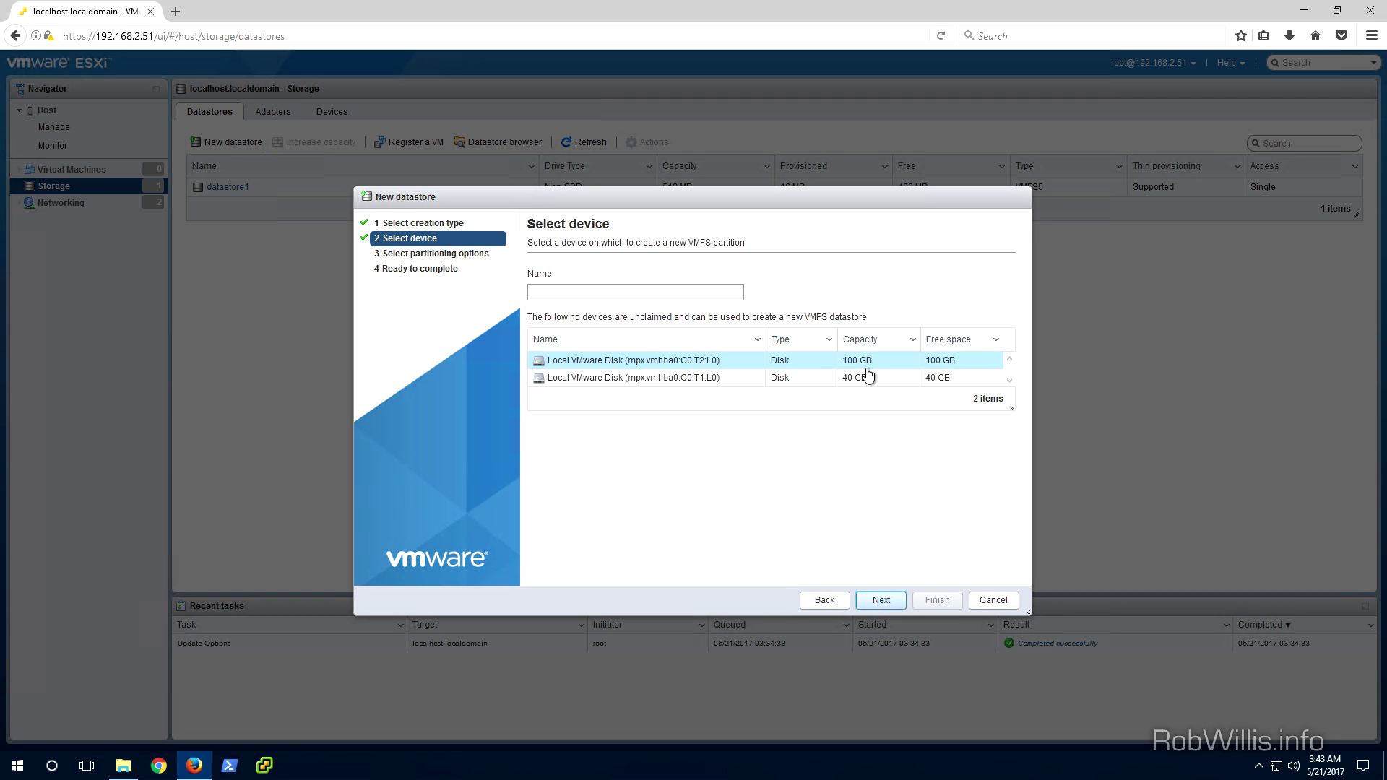
click(646, 294)
text(100GB-local)
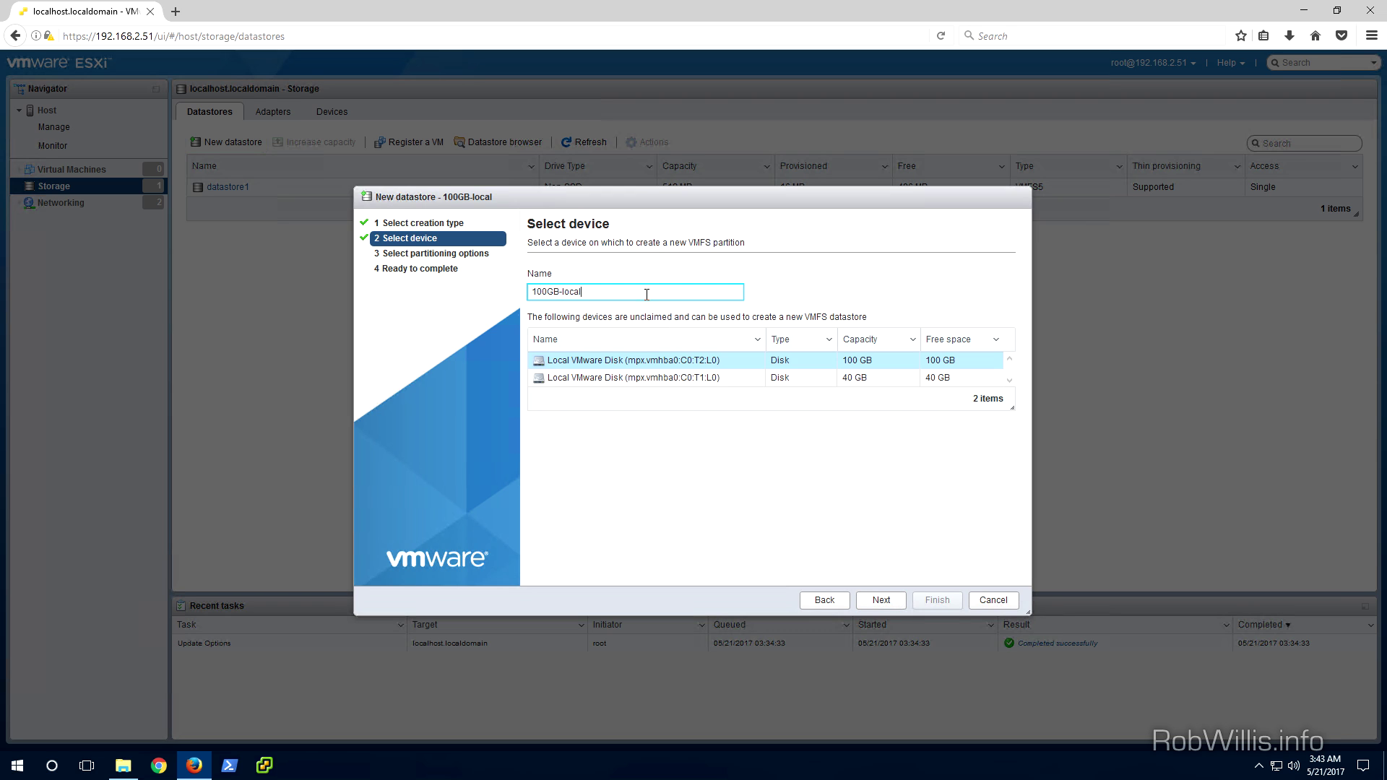
click(880, 601)
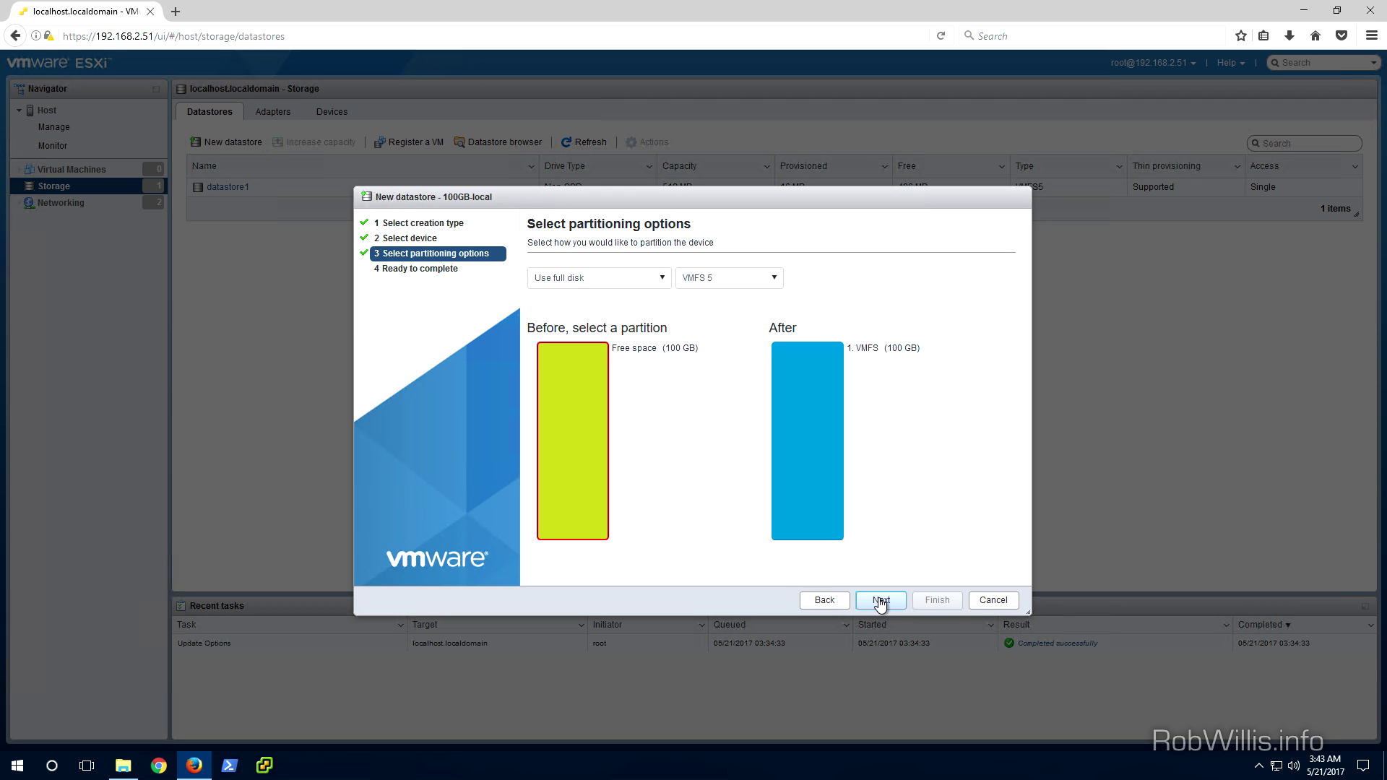
click(881, 601)
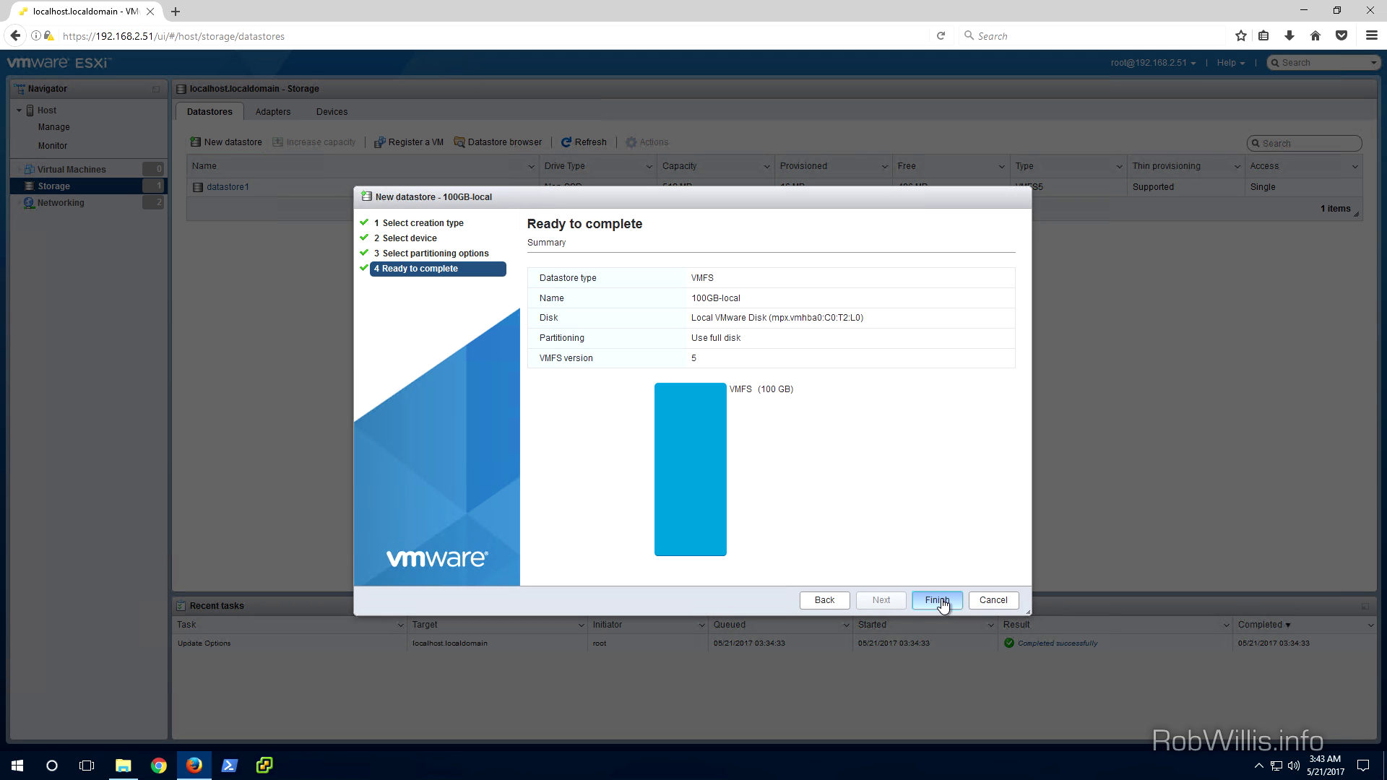
click(941, 603)
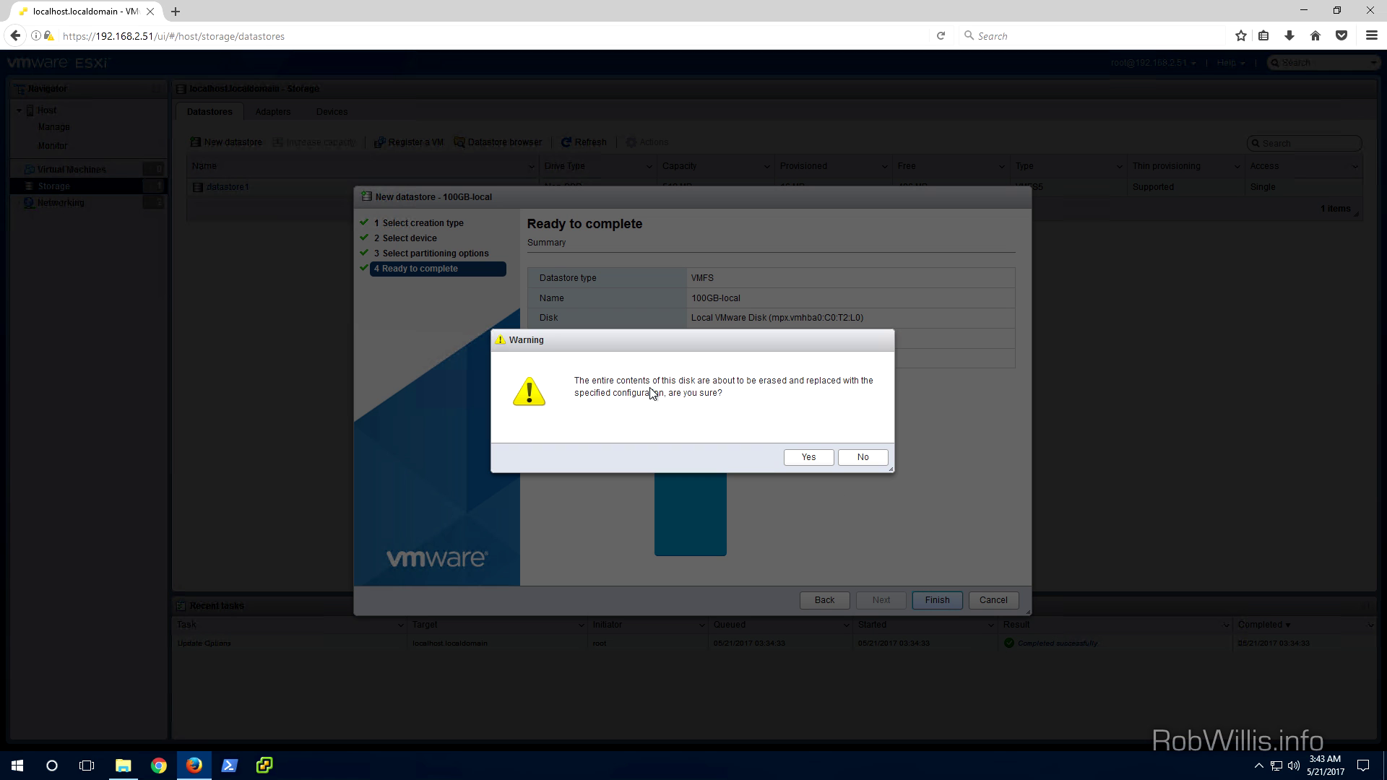
click(805, 458)
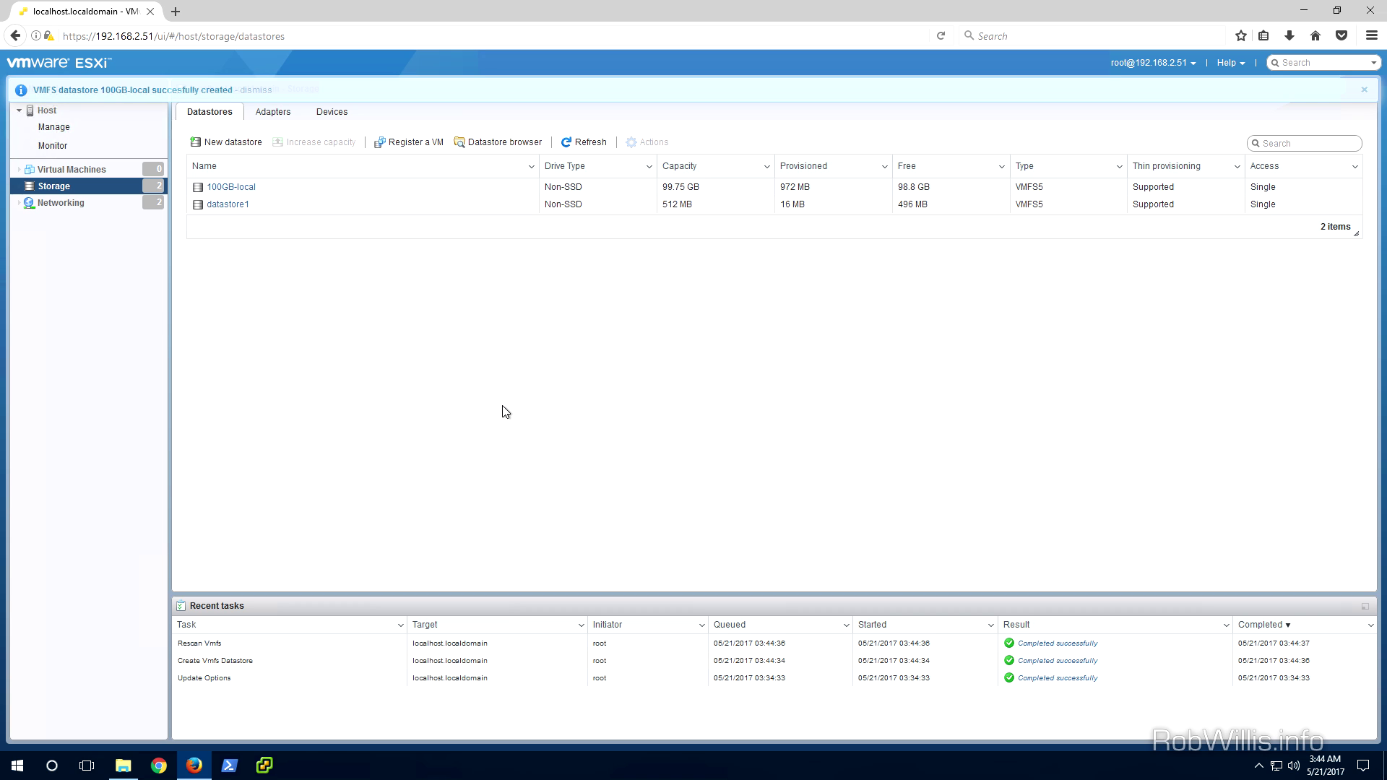
Create VMFS5 datastore 40GB-local on the full 40 GB disk, then show Virtual Machines
click(226, 142)
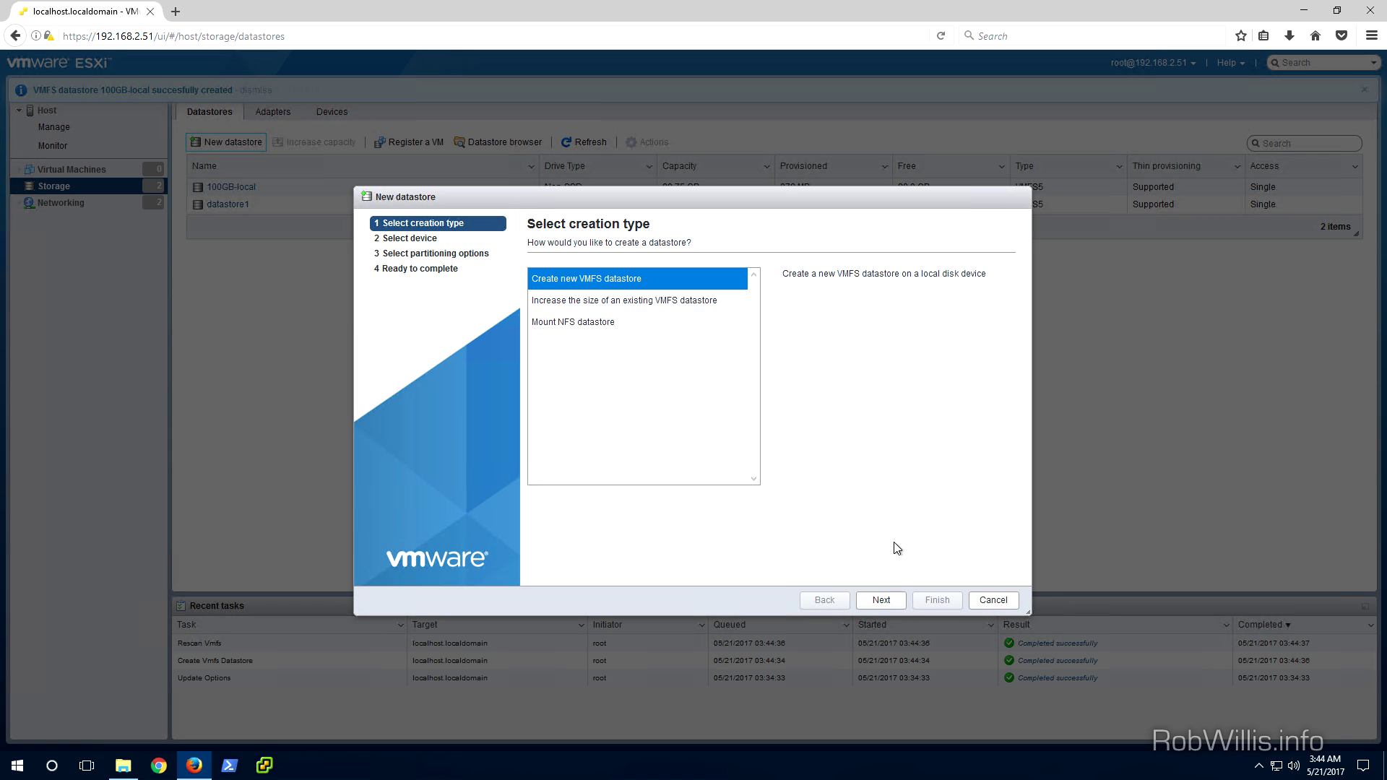
click(888, 605)
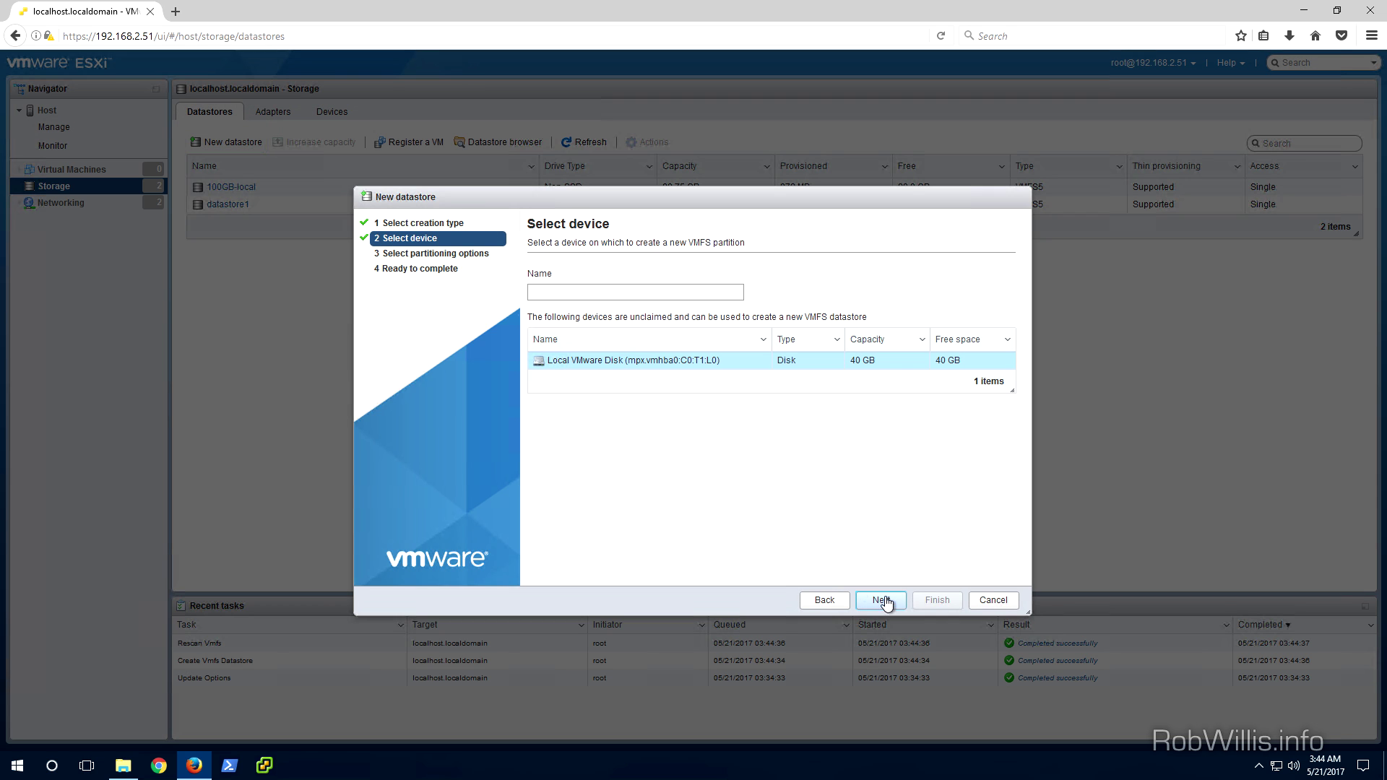
click(650, 293)
text(4-GB)
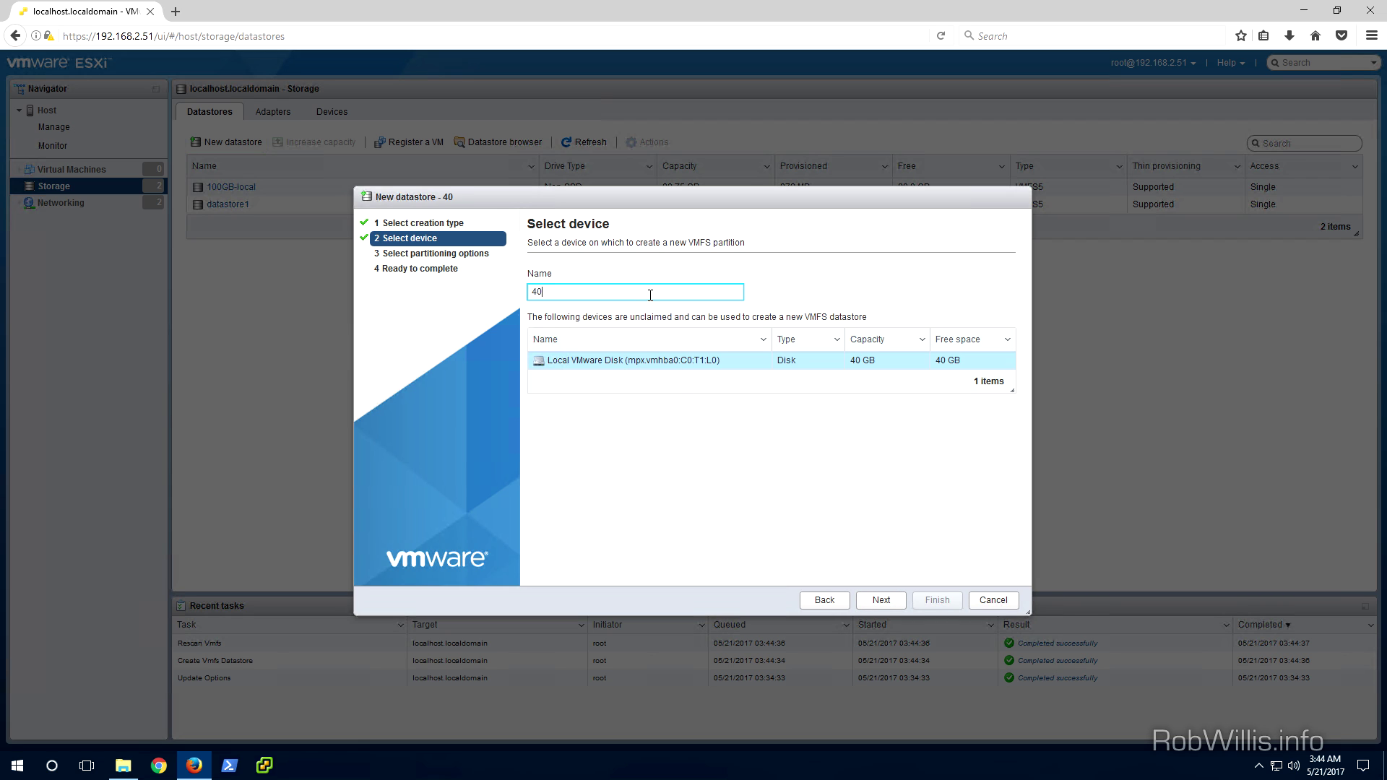
text(-local)
click(887, 600)
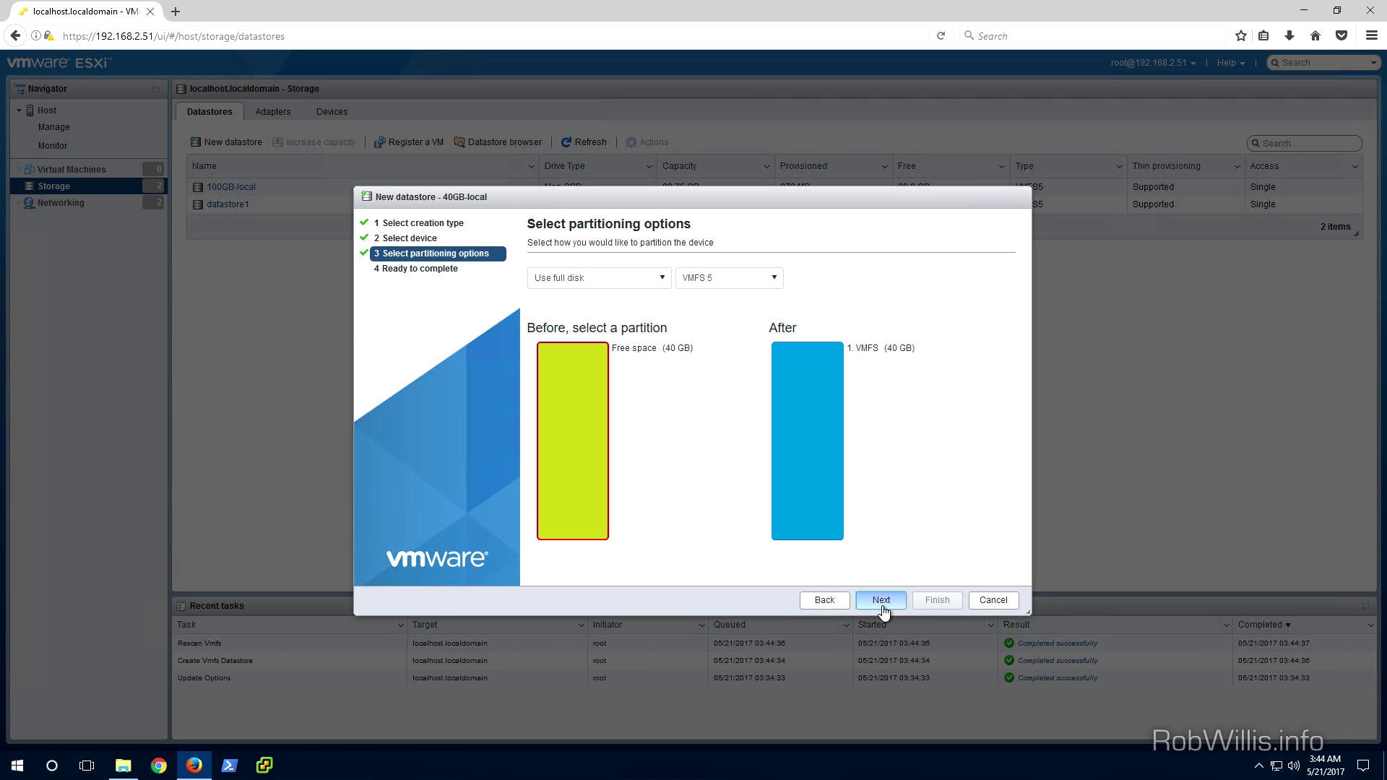
click(881, 600)
click(933, 602)
click(809, 462)
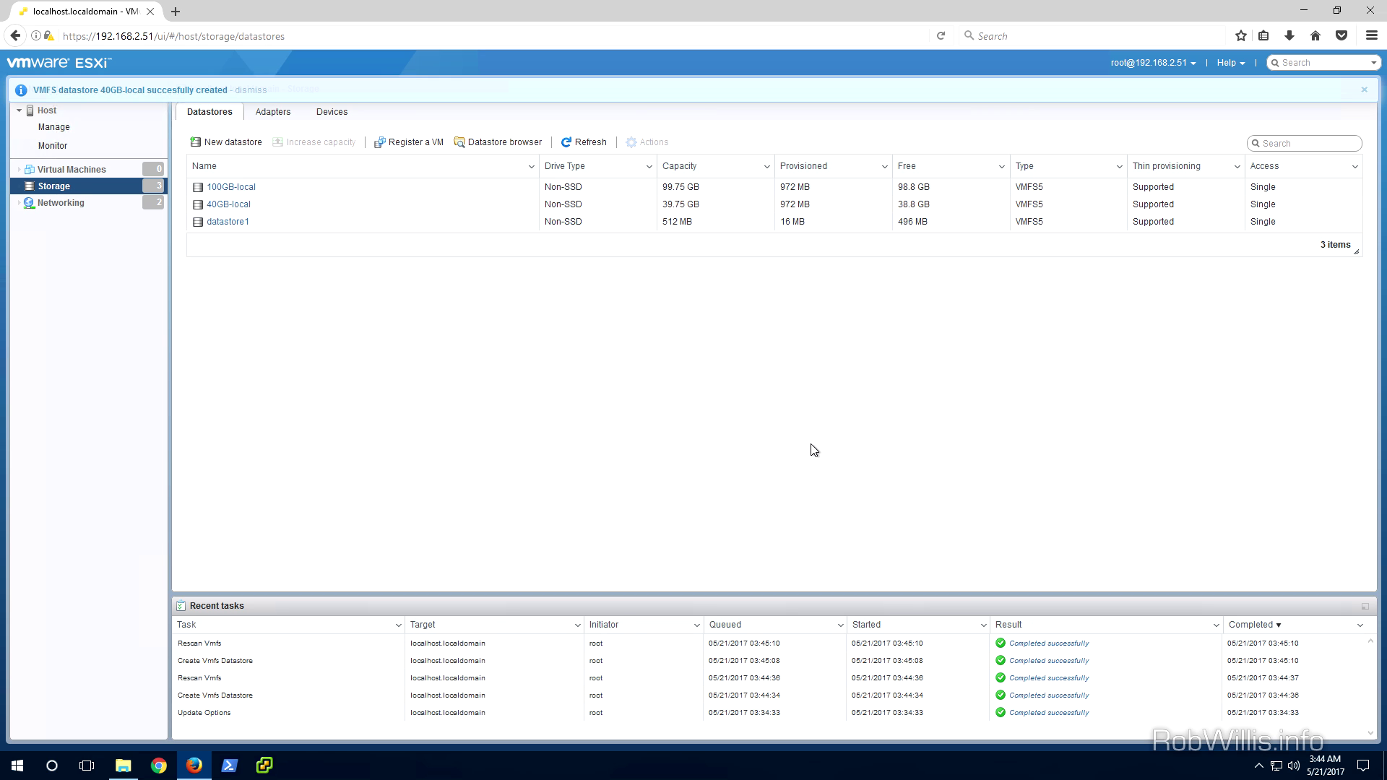
click(92, 169)
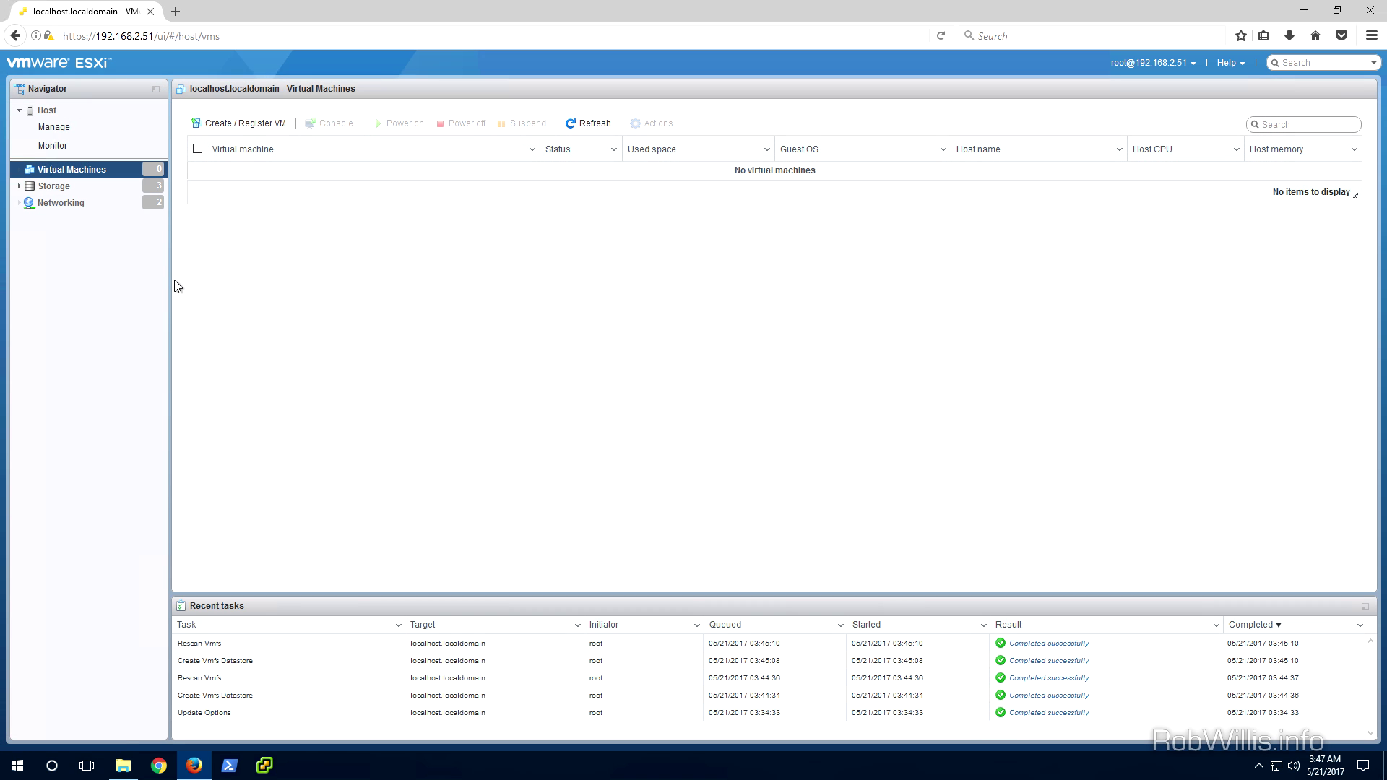
Upload the Ubuntu server ISO from Downloads to 40GB-local using its datastore browser
click(50, 189)
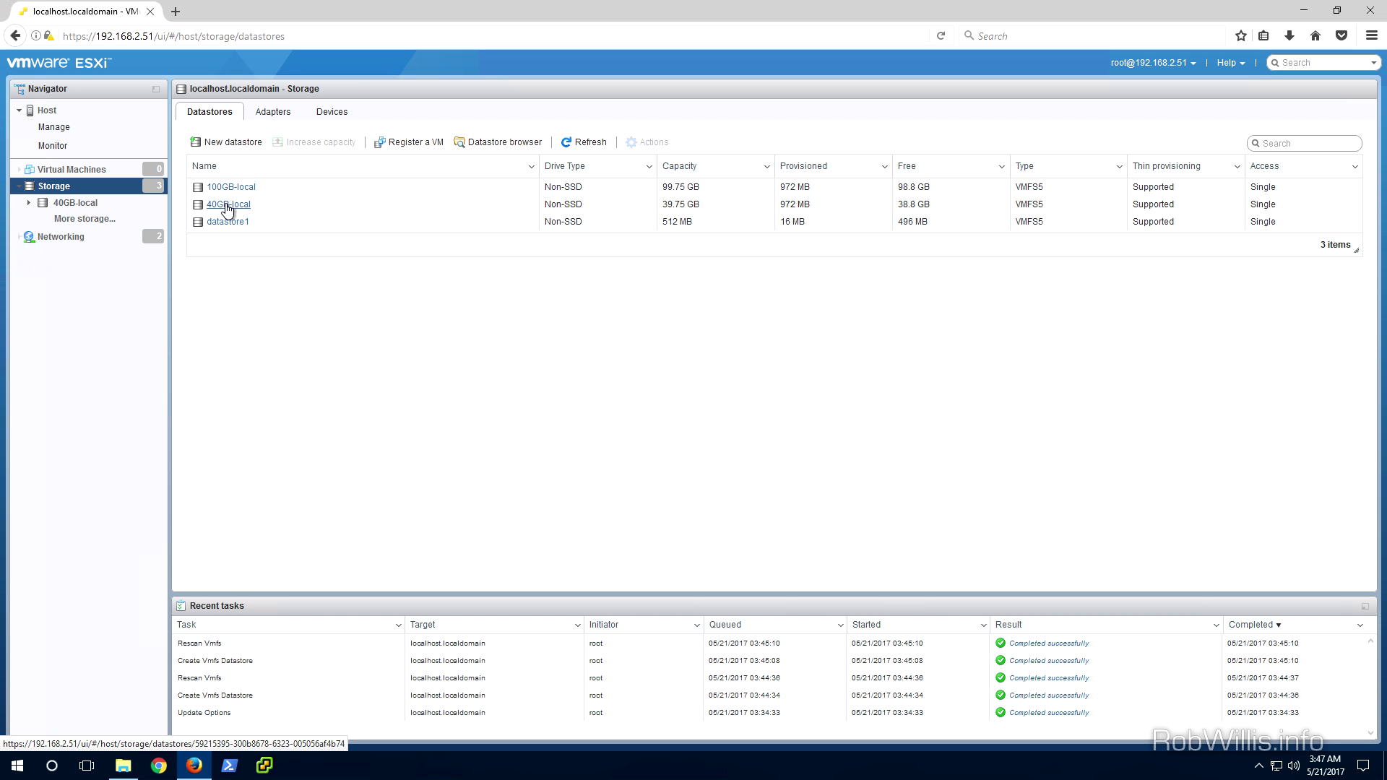
click(229, 204)
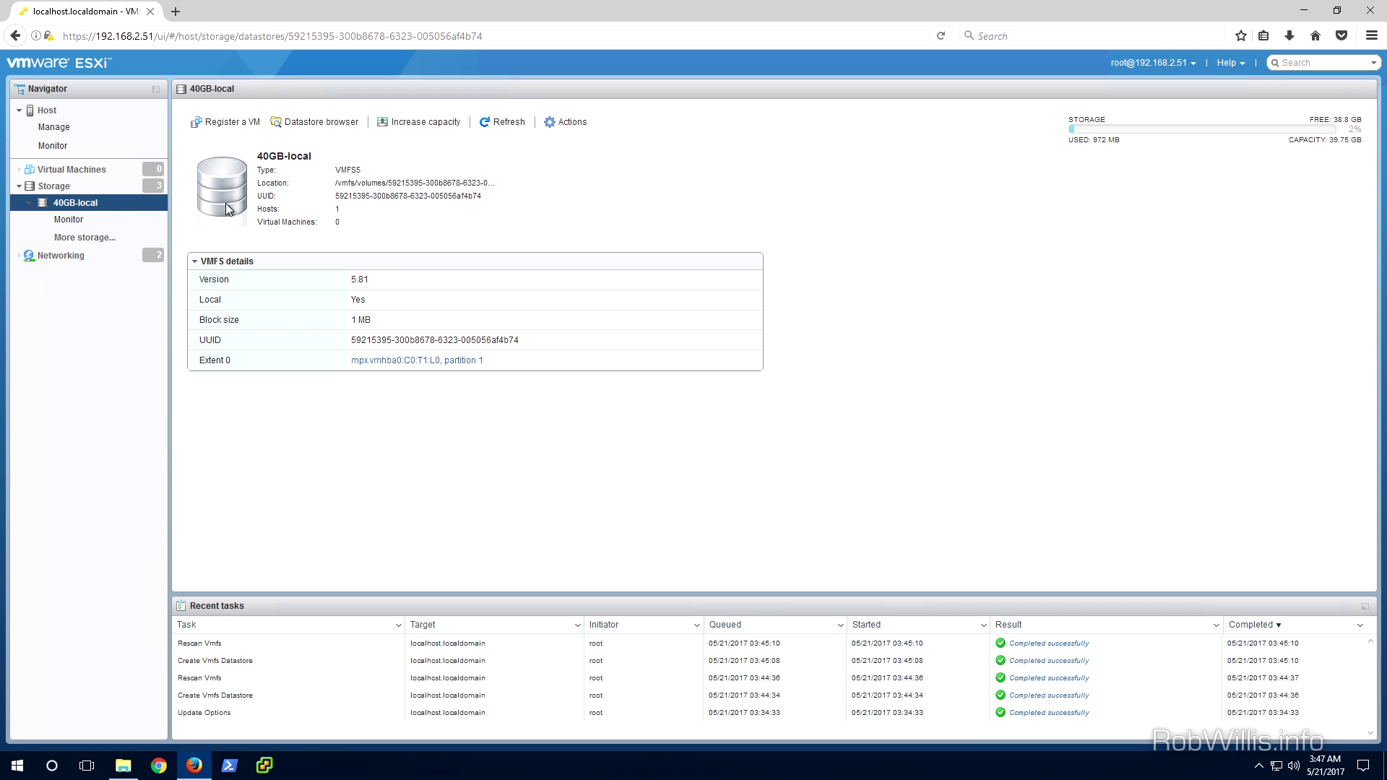
click(309, 125)
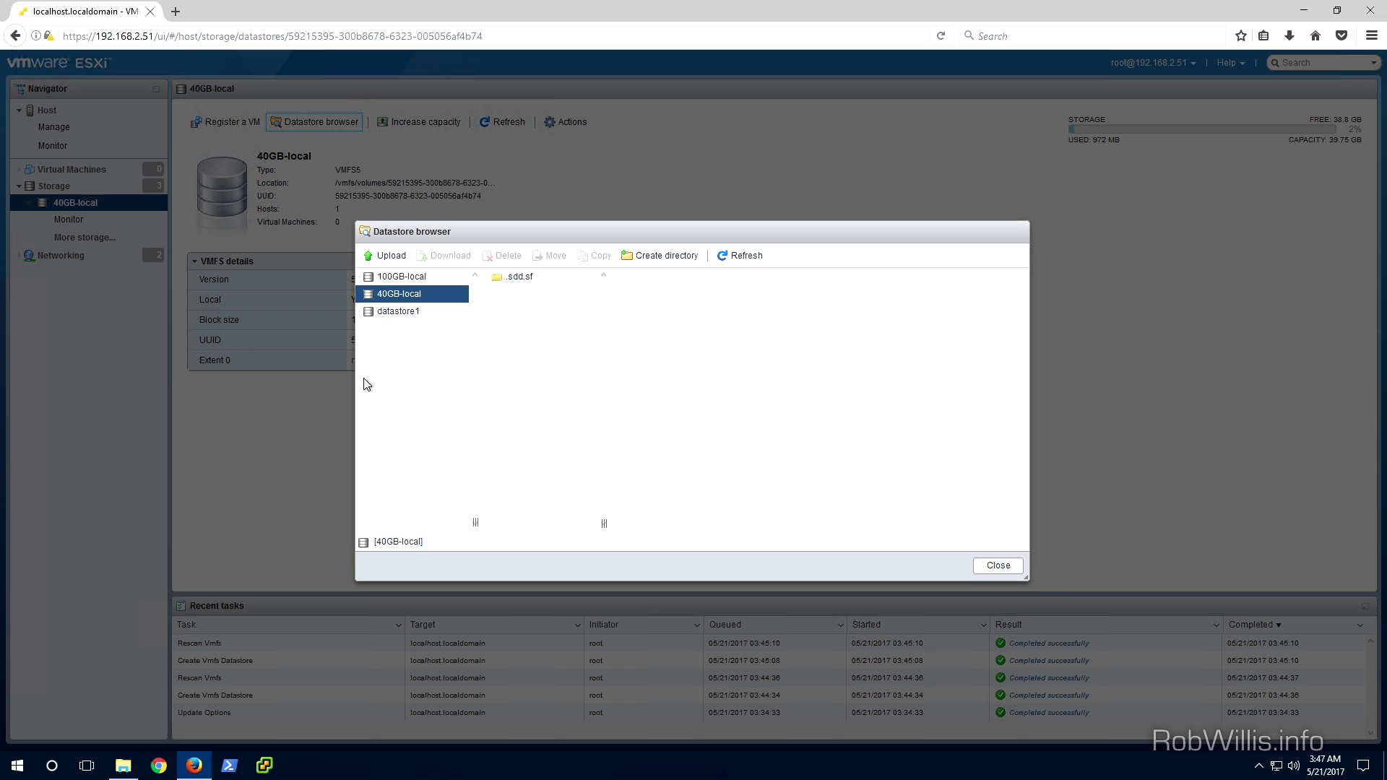
click(390, 257)
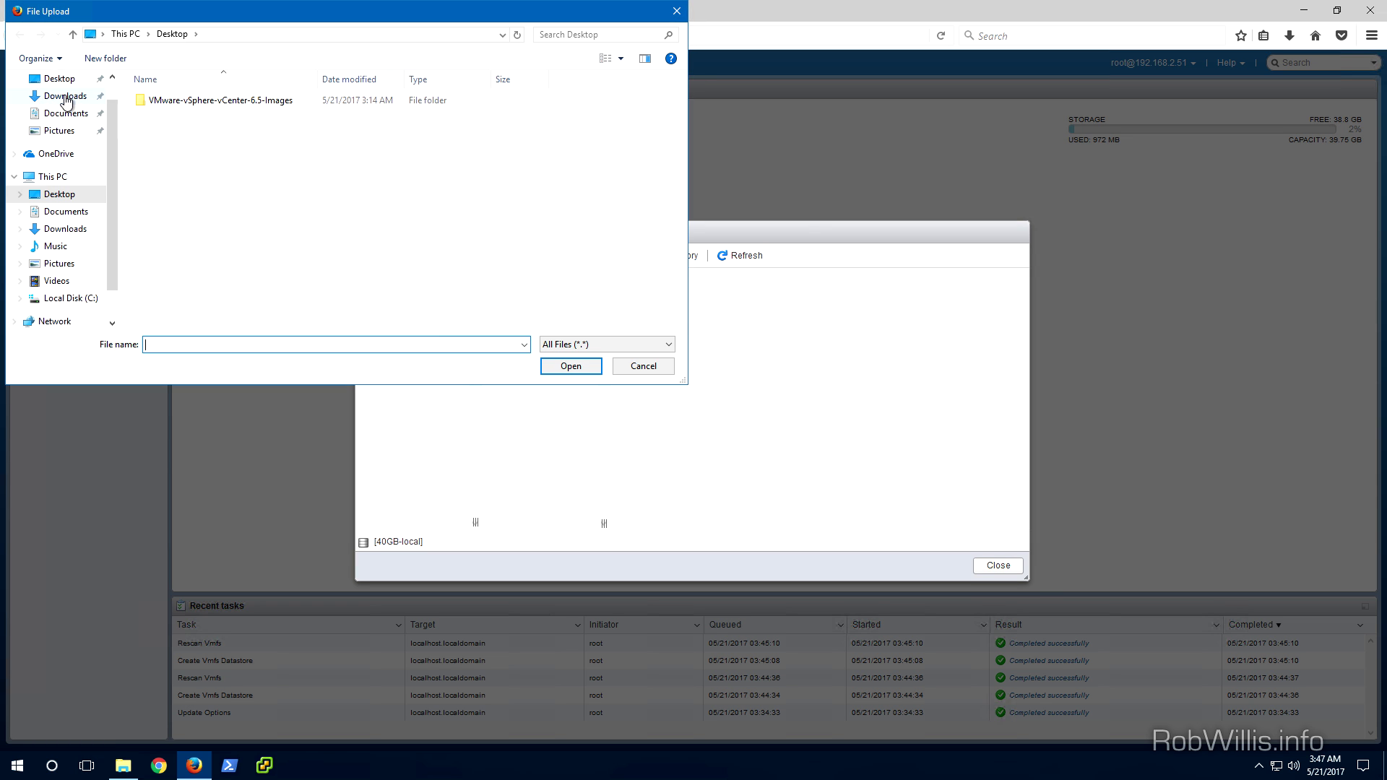
click(65, 96)
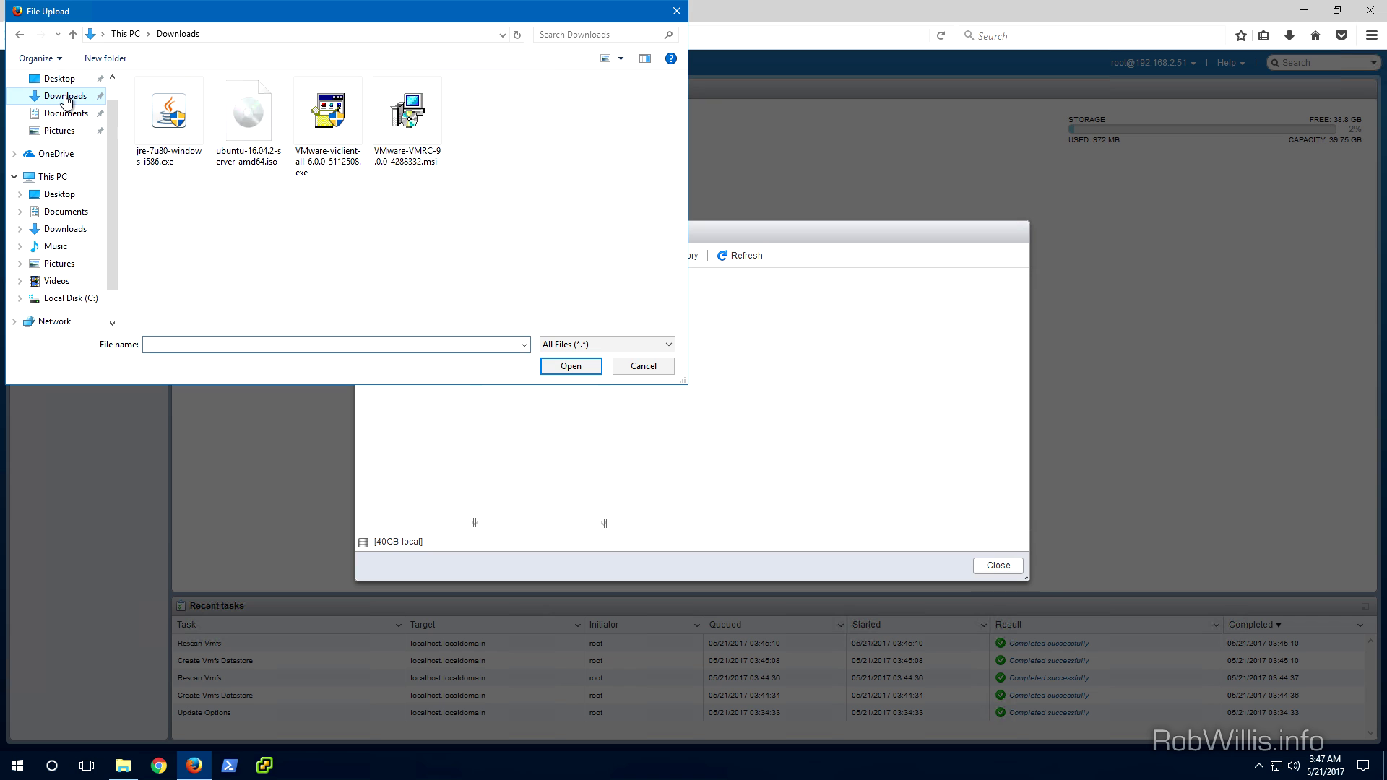
click(262, 134)
click(571, 367)
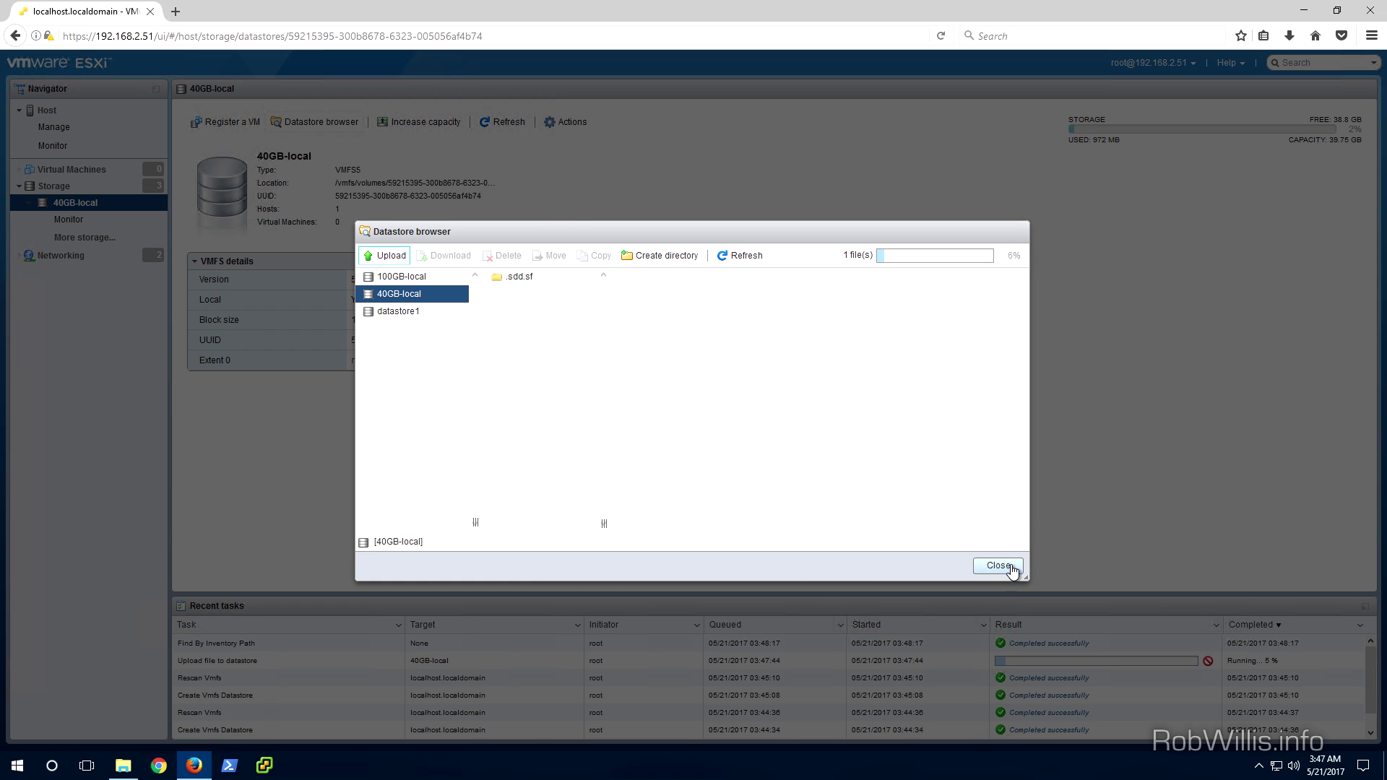
Close the datastore browser, let the ISO upload finish, and return to Virtual Machines
click(1011, 568)
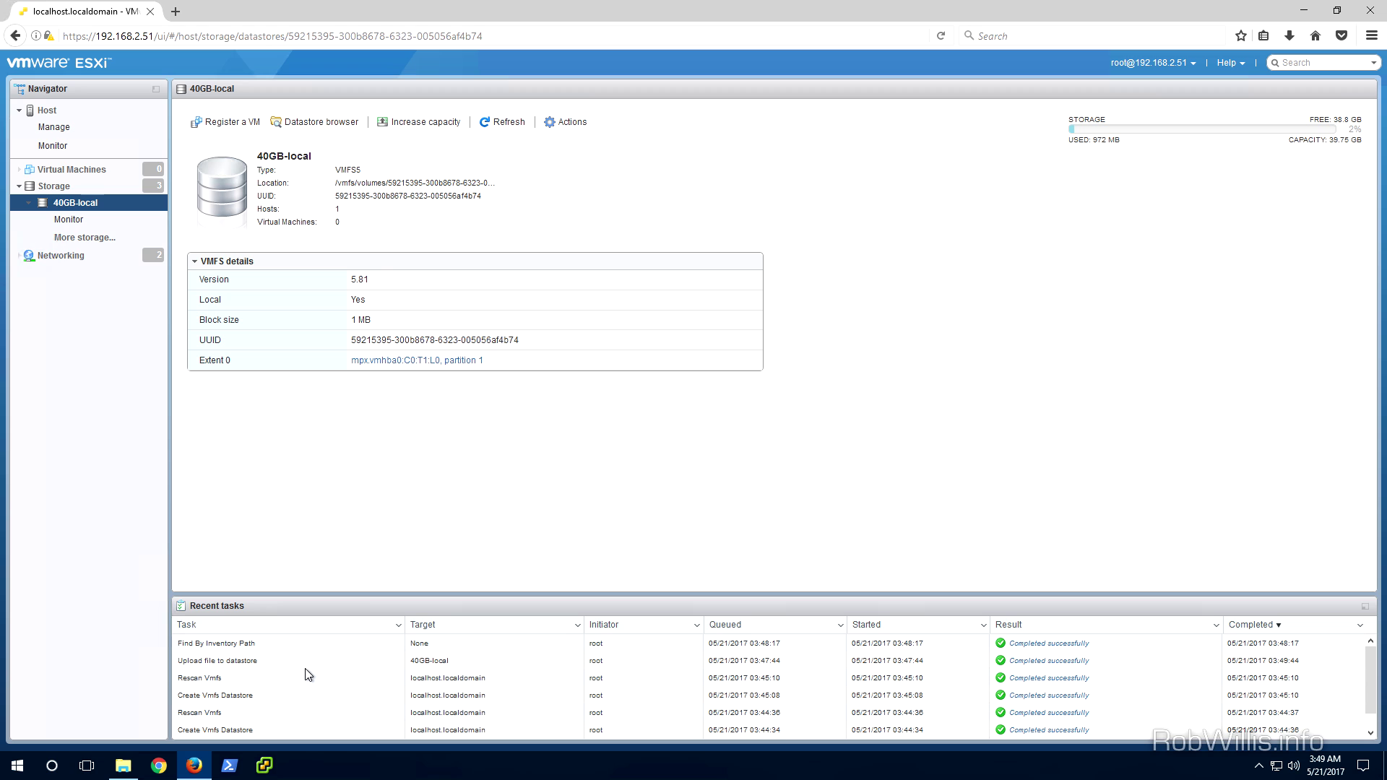
click(60, 173)
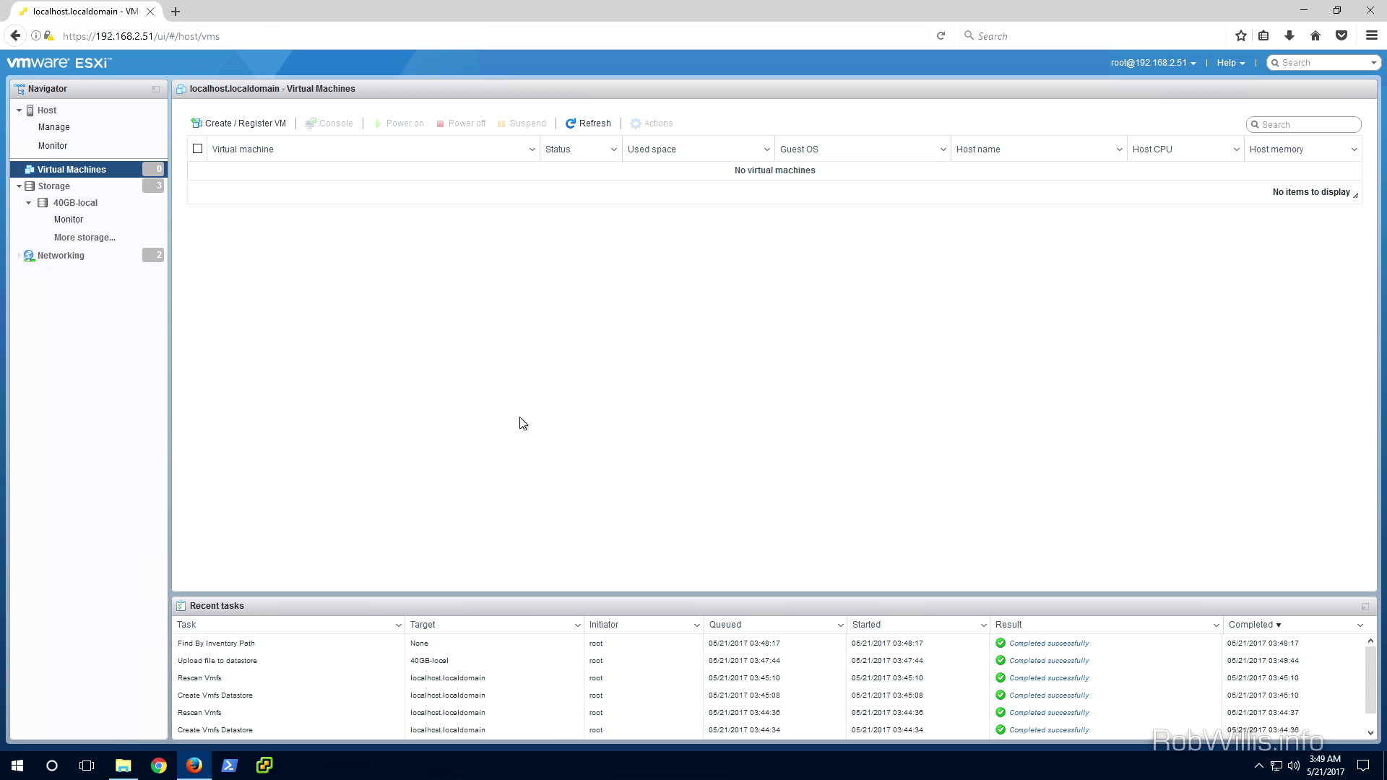
Start a new virtual machine named Ubuntu-1 with ESXi 6.5 compatibility
click(249, 124)
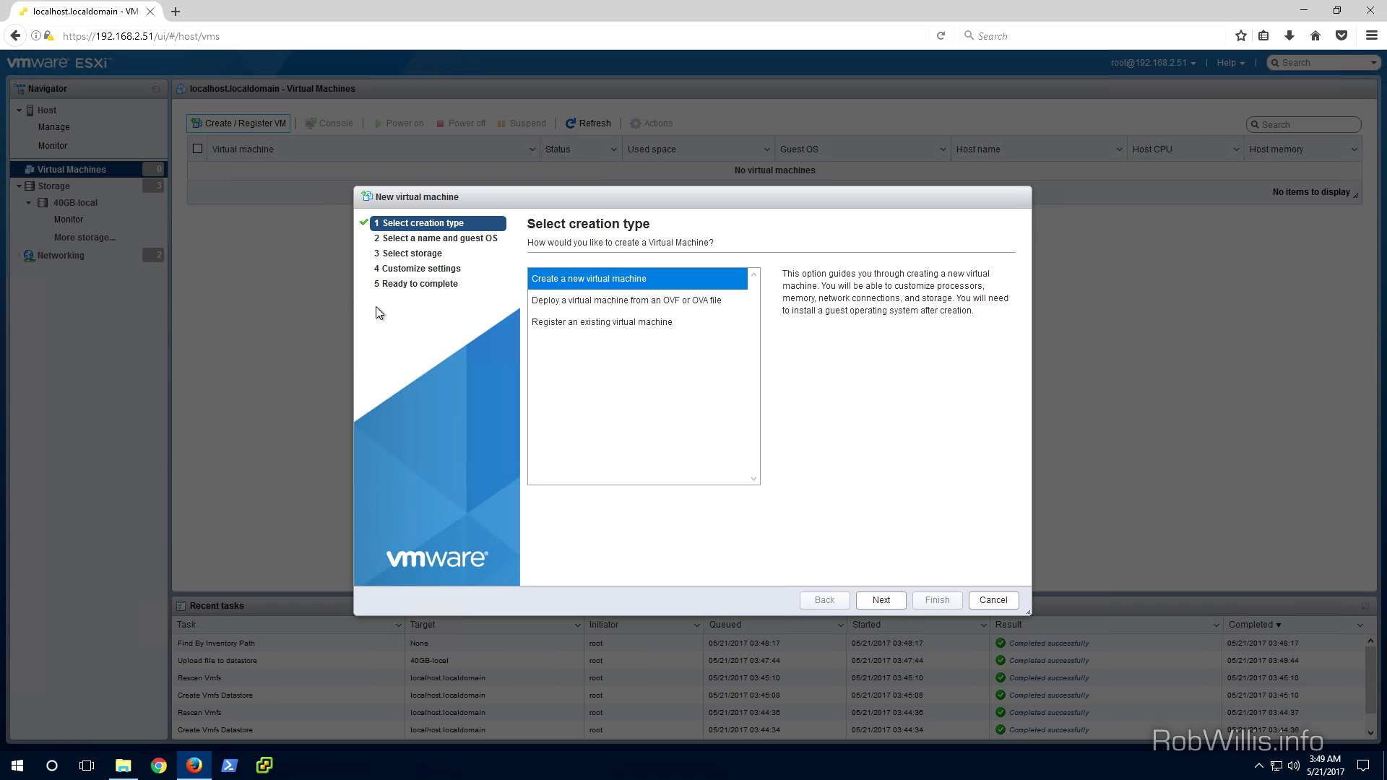
click(881, 602)
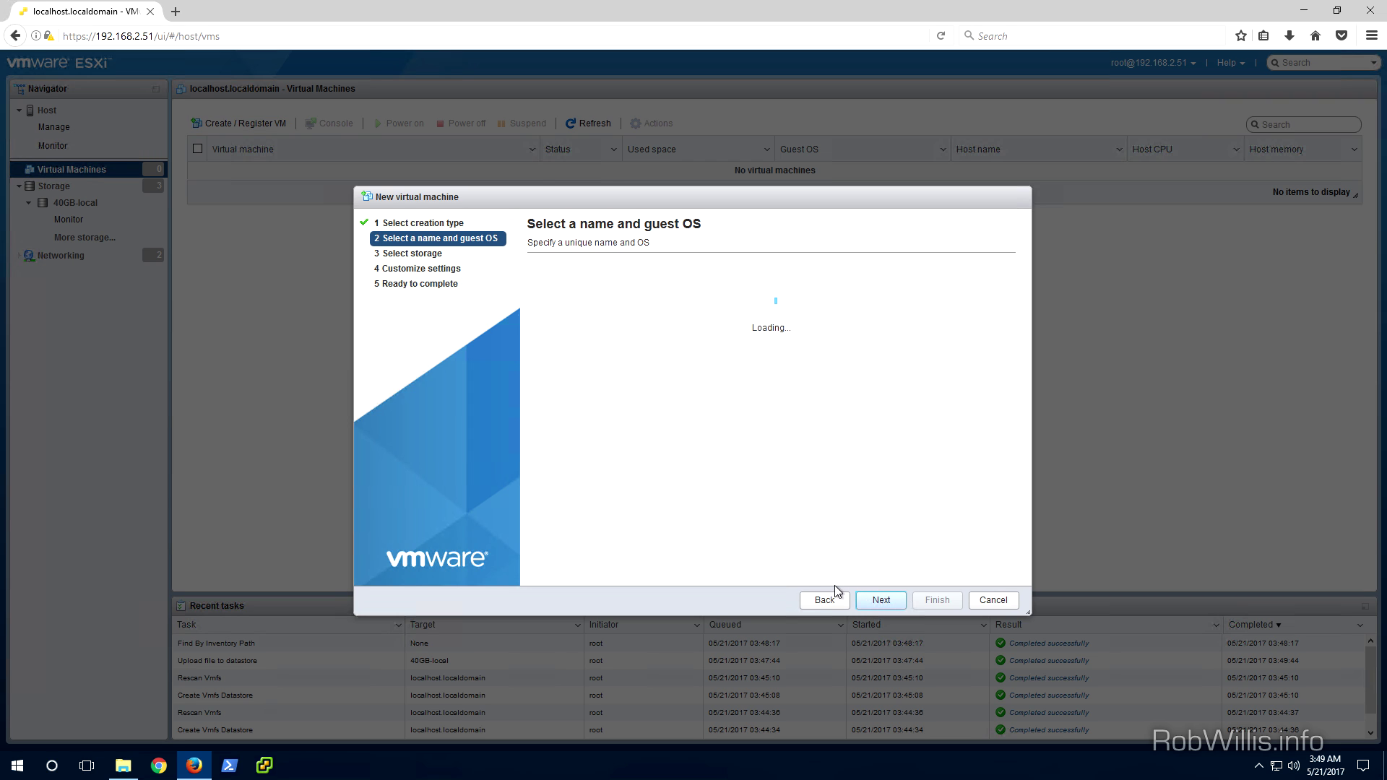
click(675, 296)
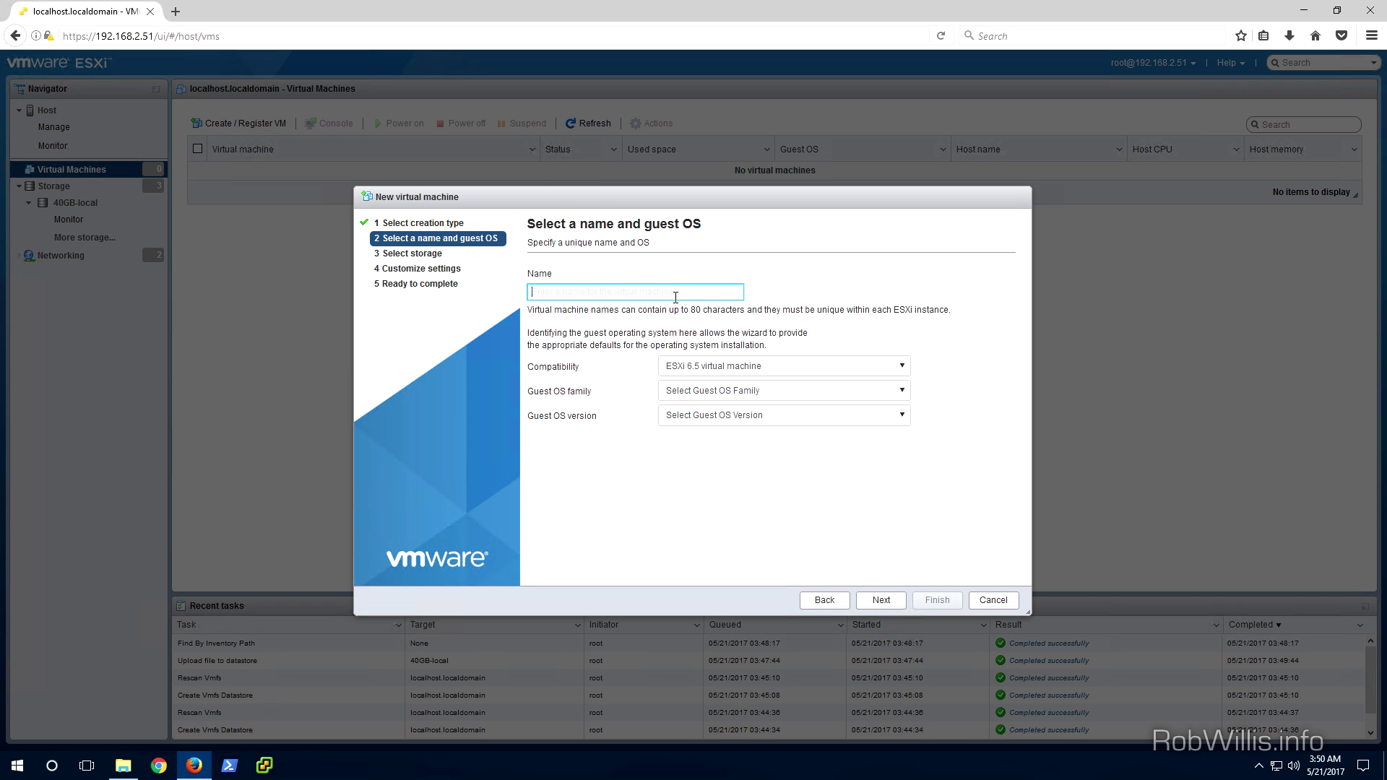
text(Ubuntu-1)
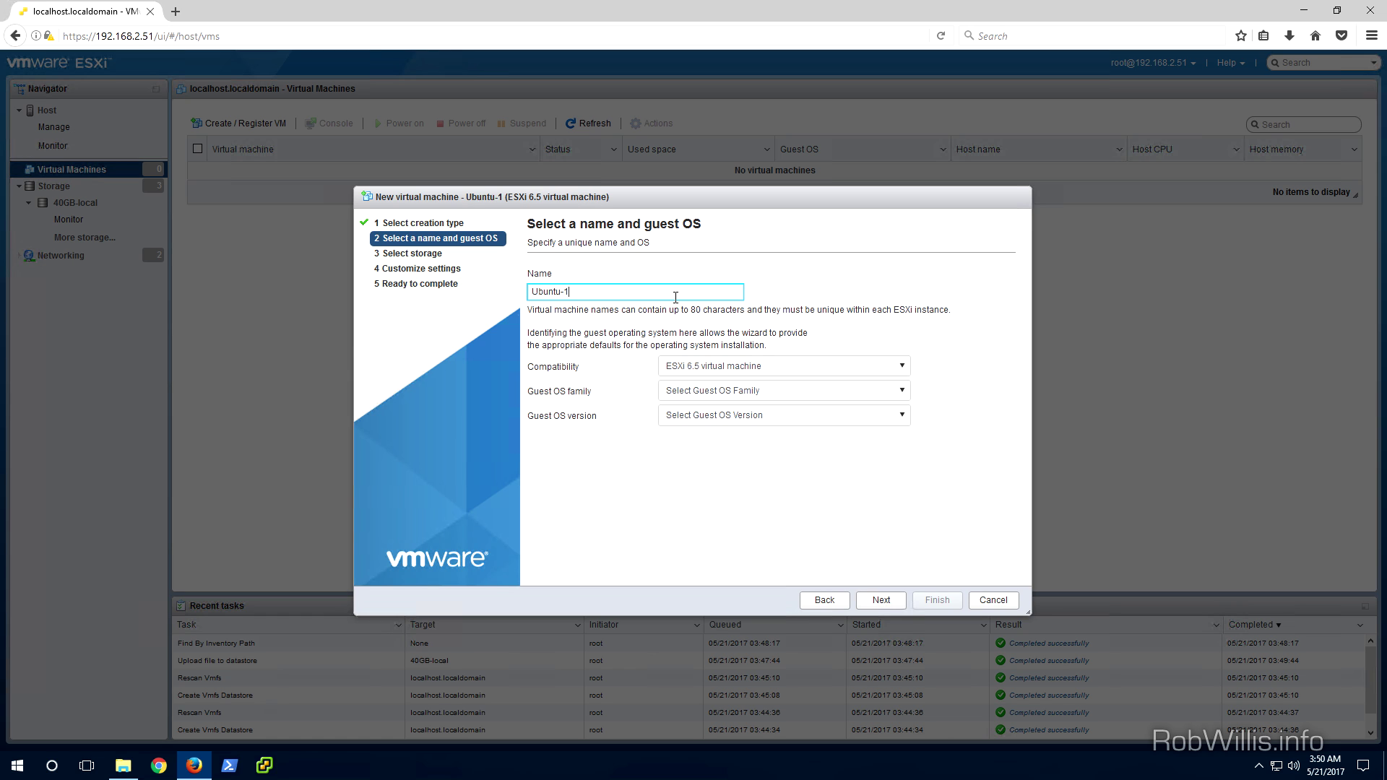
click(827, 368)
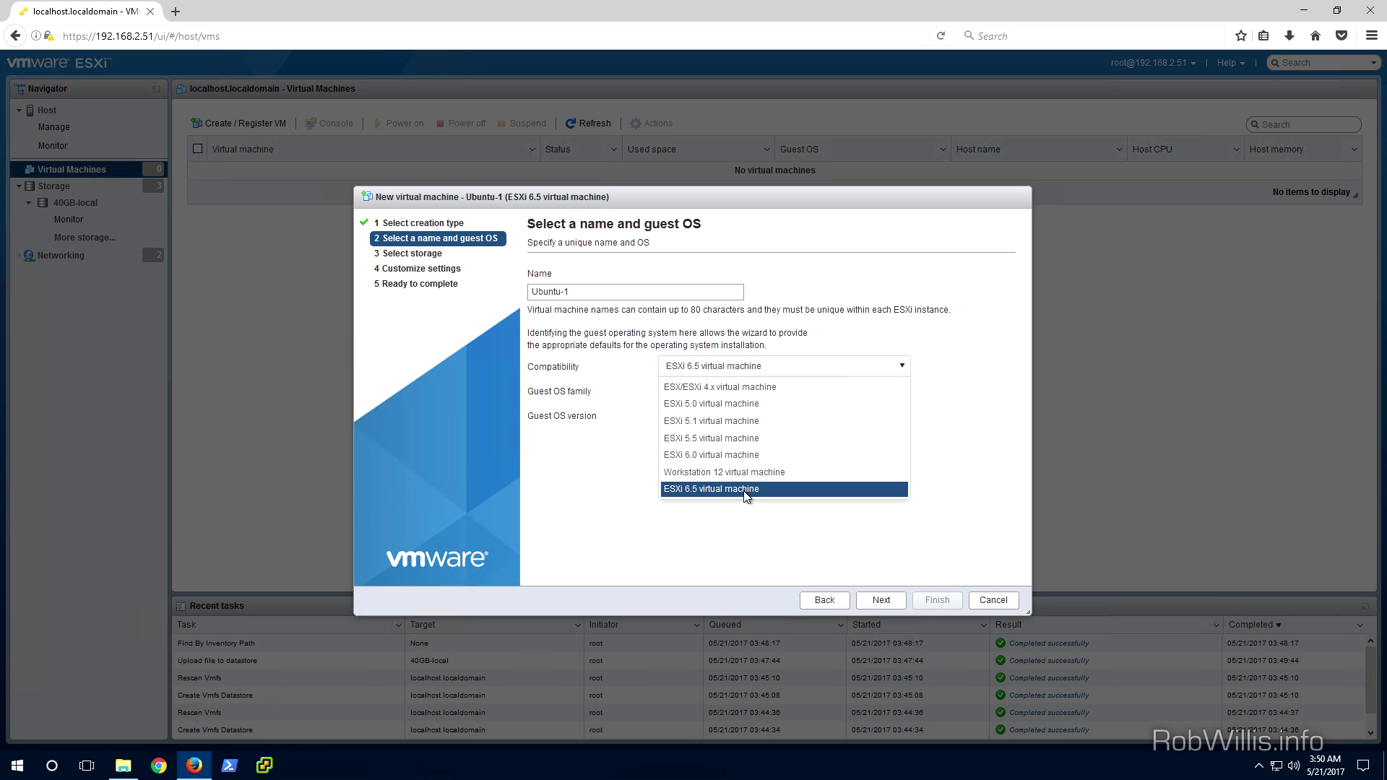
click(746, 490)
Set the guest OS to Linux, Ubuntu Linux (64-bit)
click(813, 398)
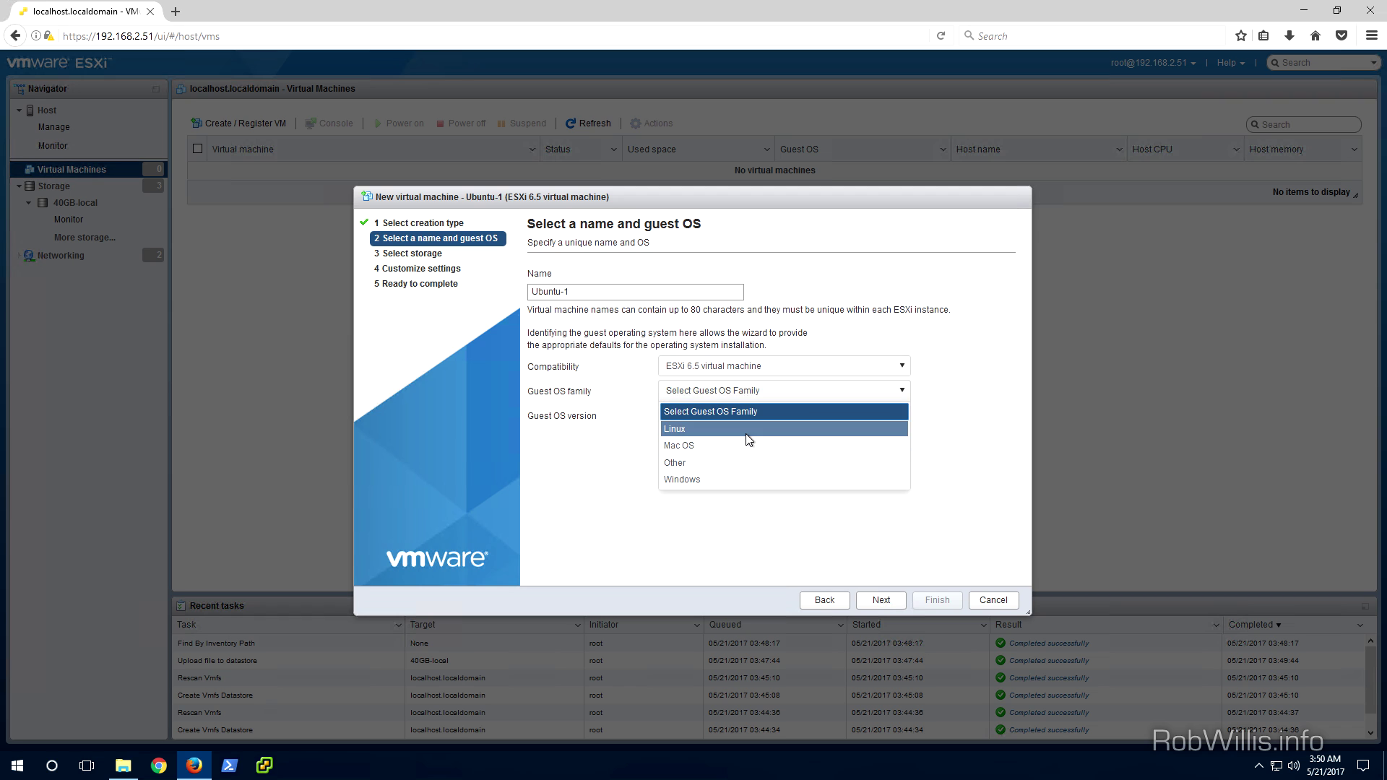
click(749, 431)
click(751, 424)
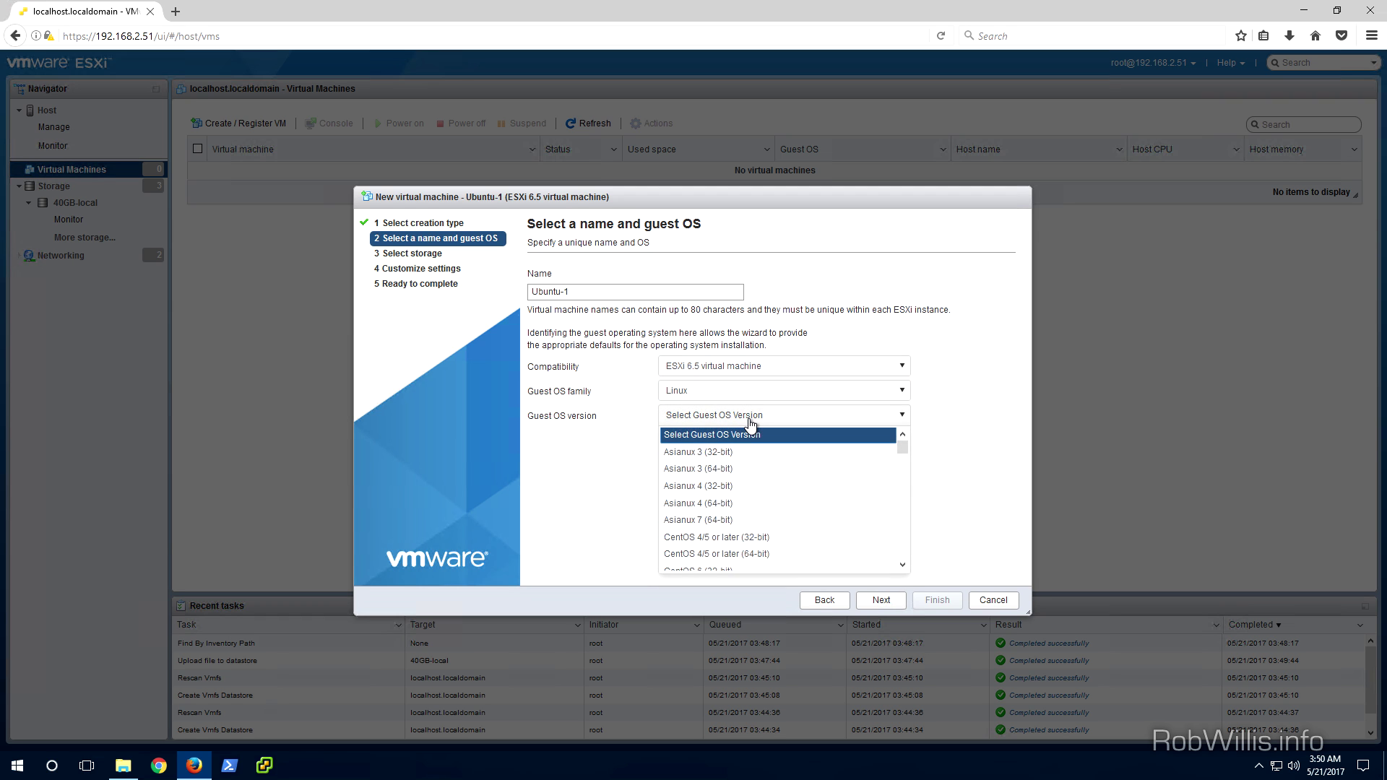
key(End)
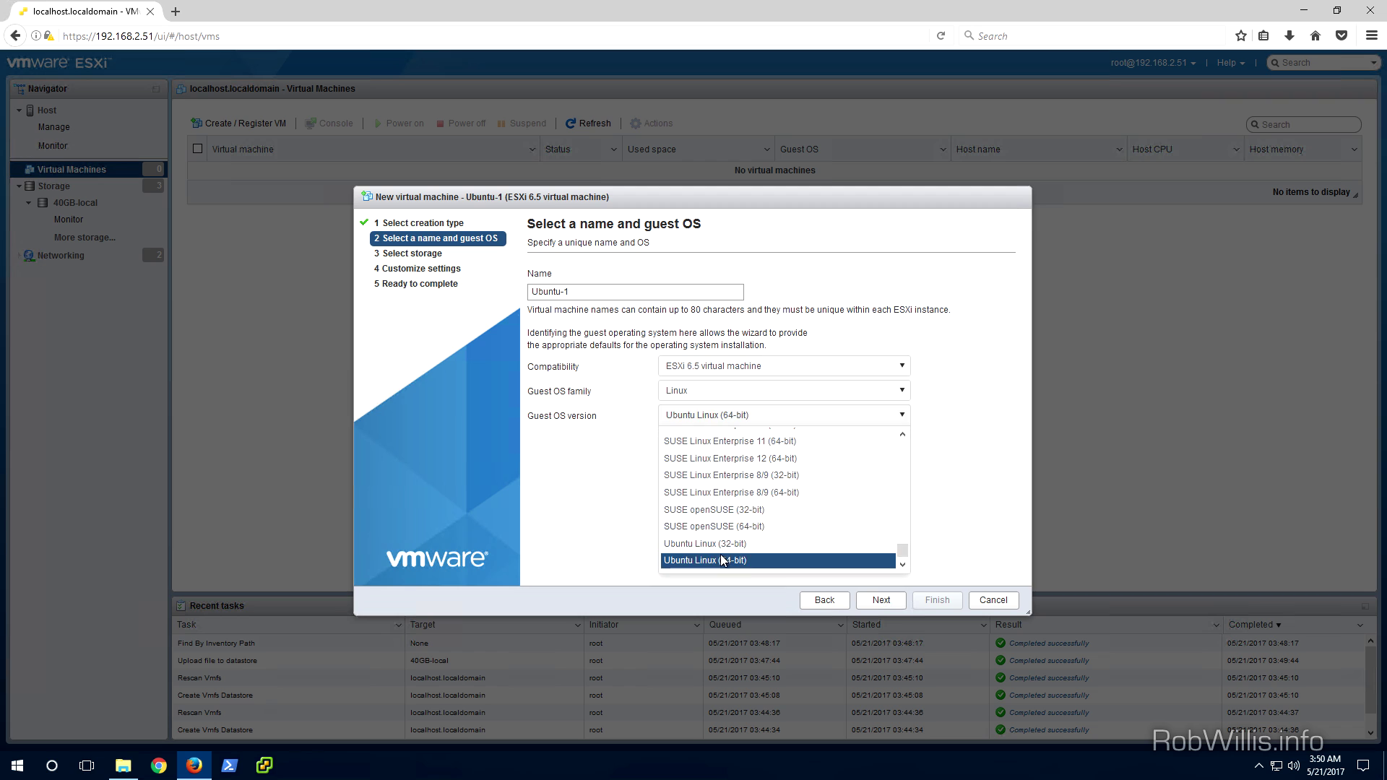
click(722, 561)
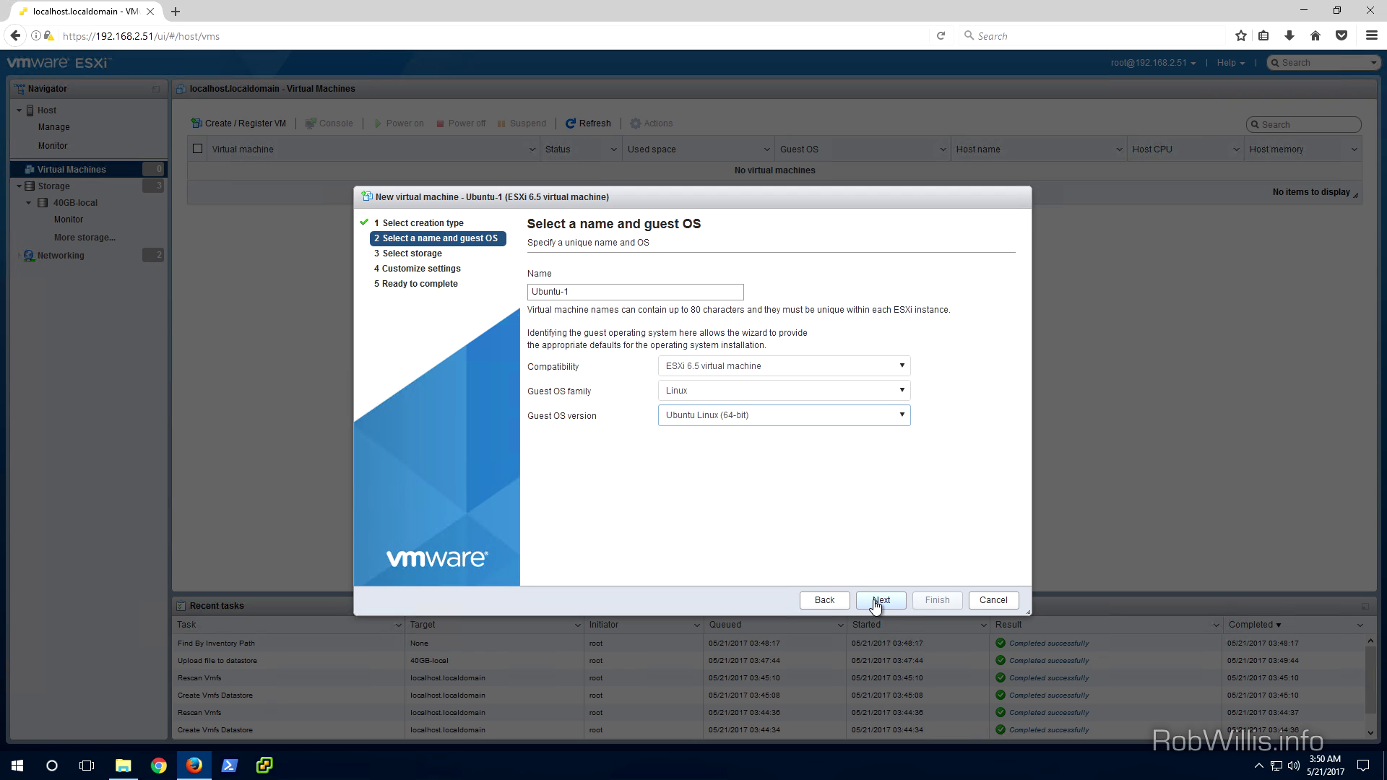
Store the new VM on the 40GB-local datastore
click(875, 601)
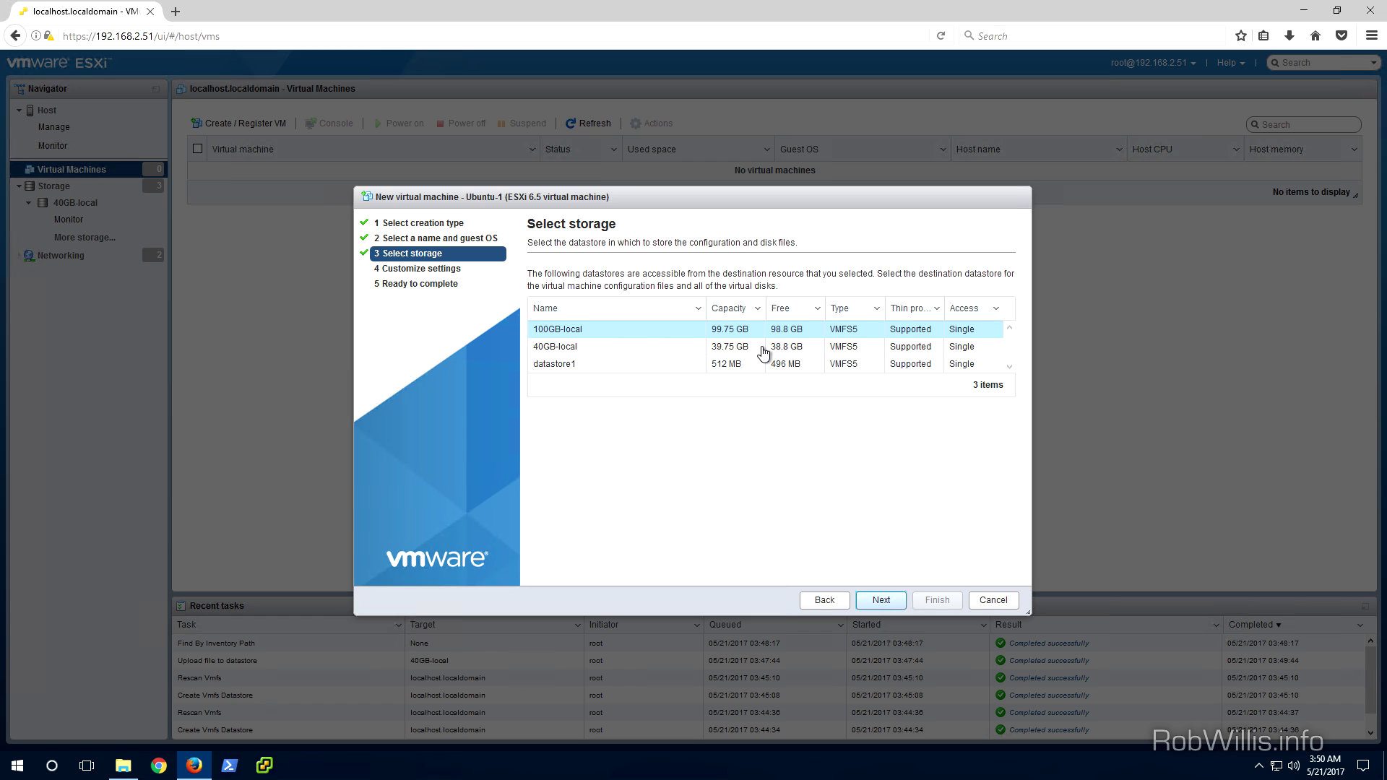
click(769, 351)
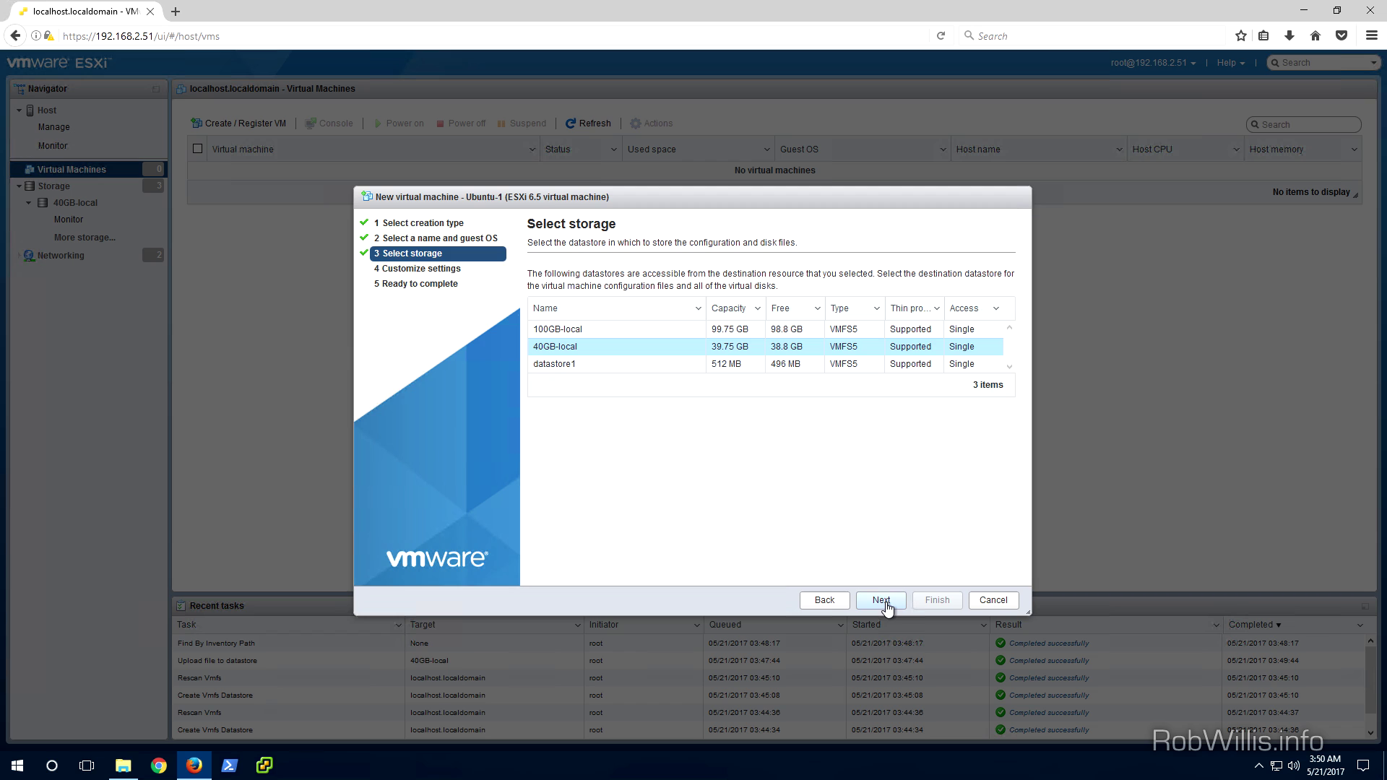
click(885, 605)
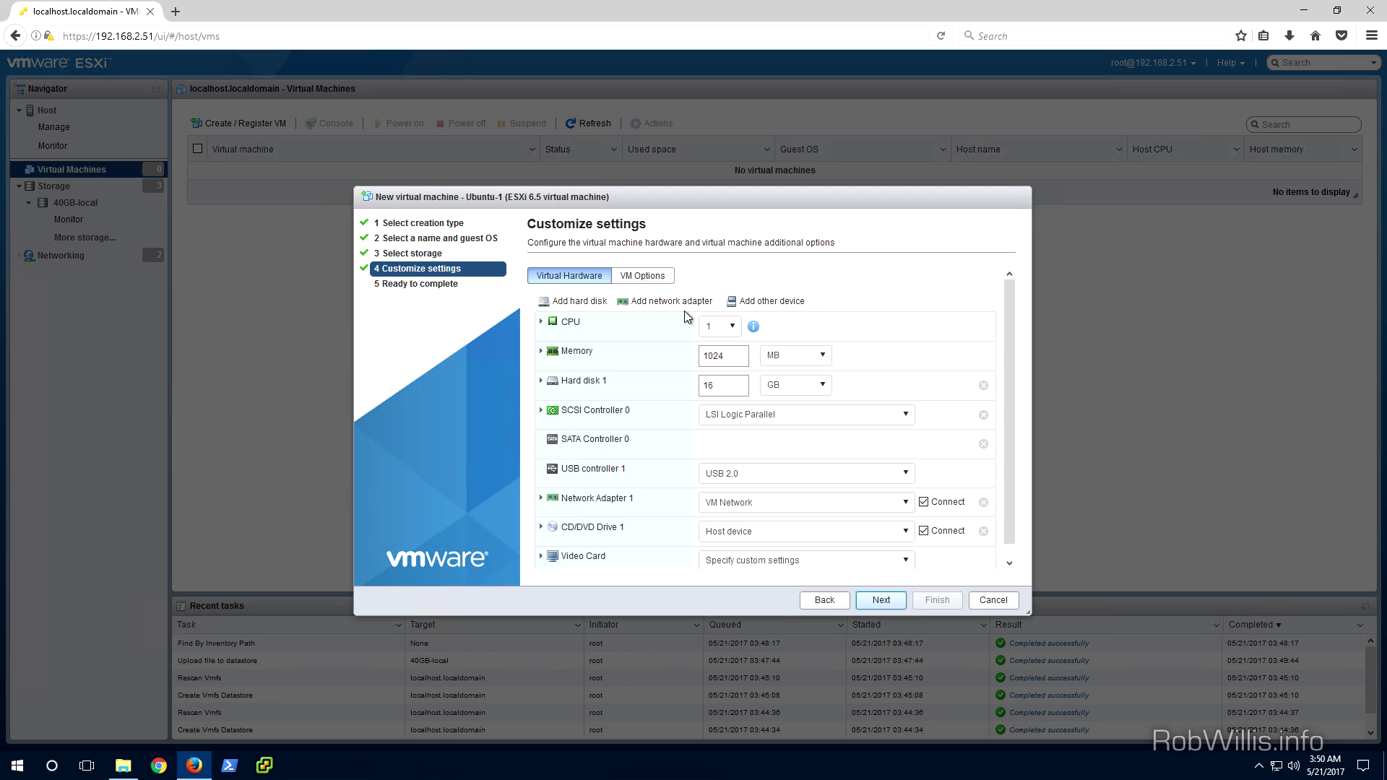
Keep Ubuntu-1 at 1 CPU, leaving the detailed CPU settings collapsed
click(733, 328)
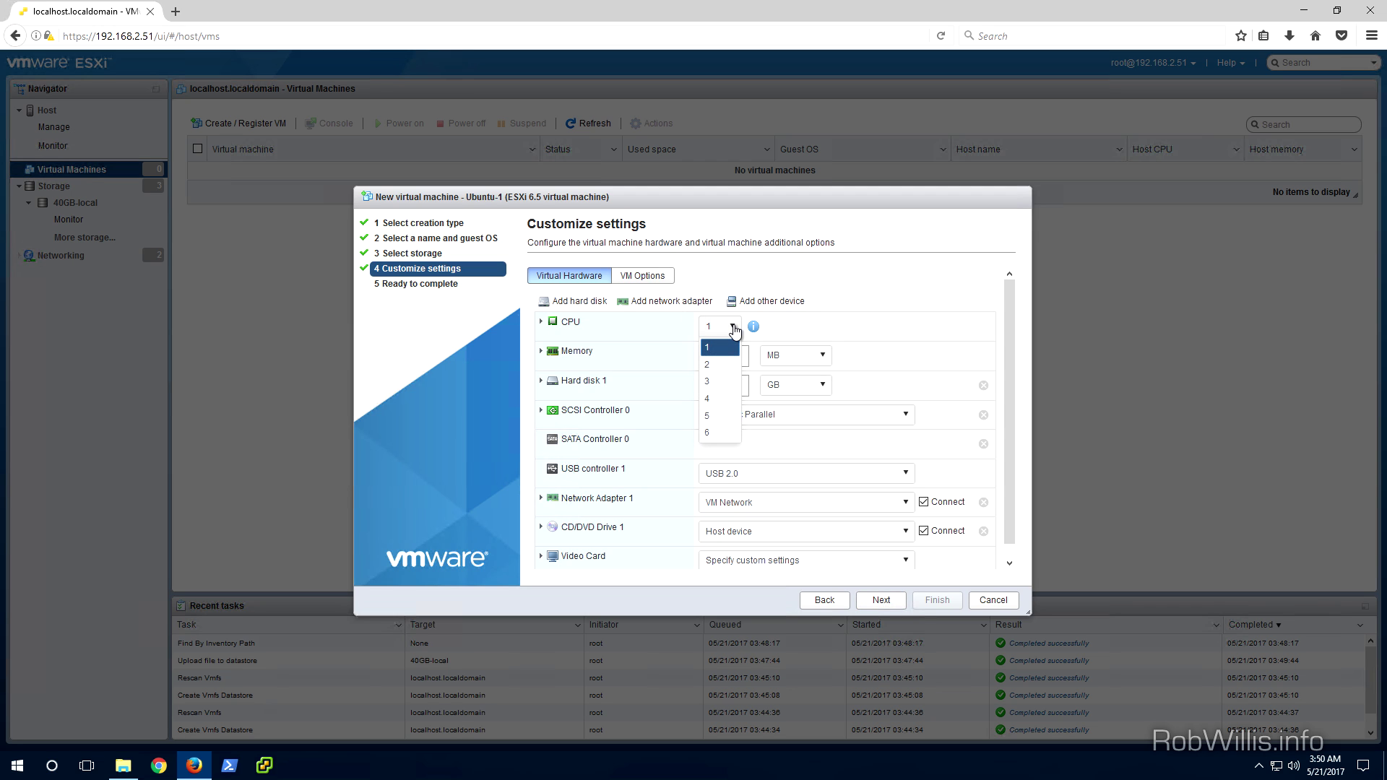
click(733, 328)
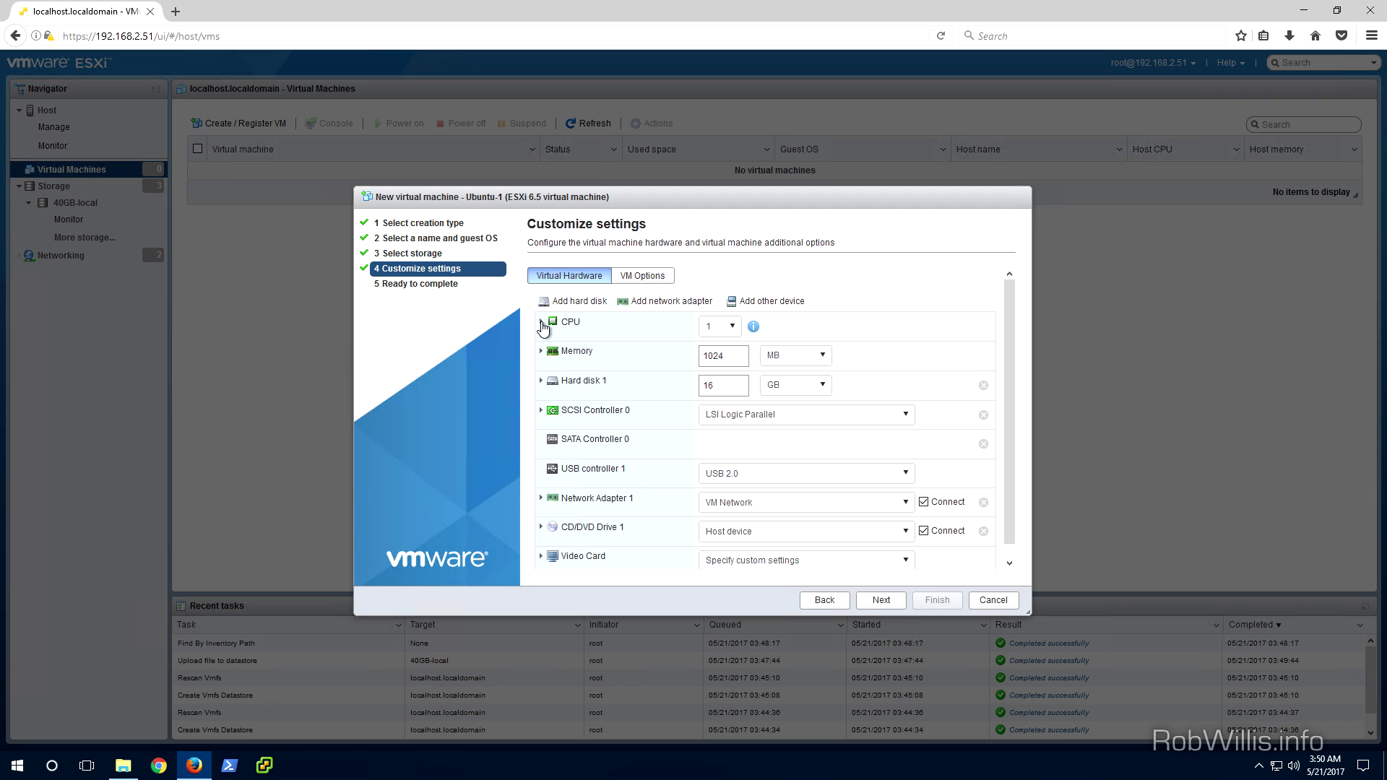
click(541, 323)
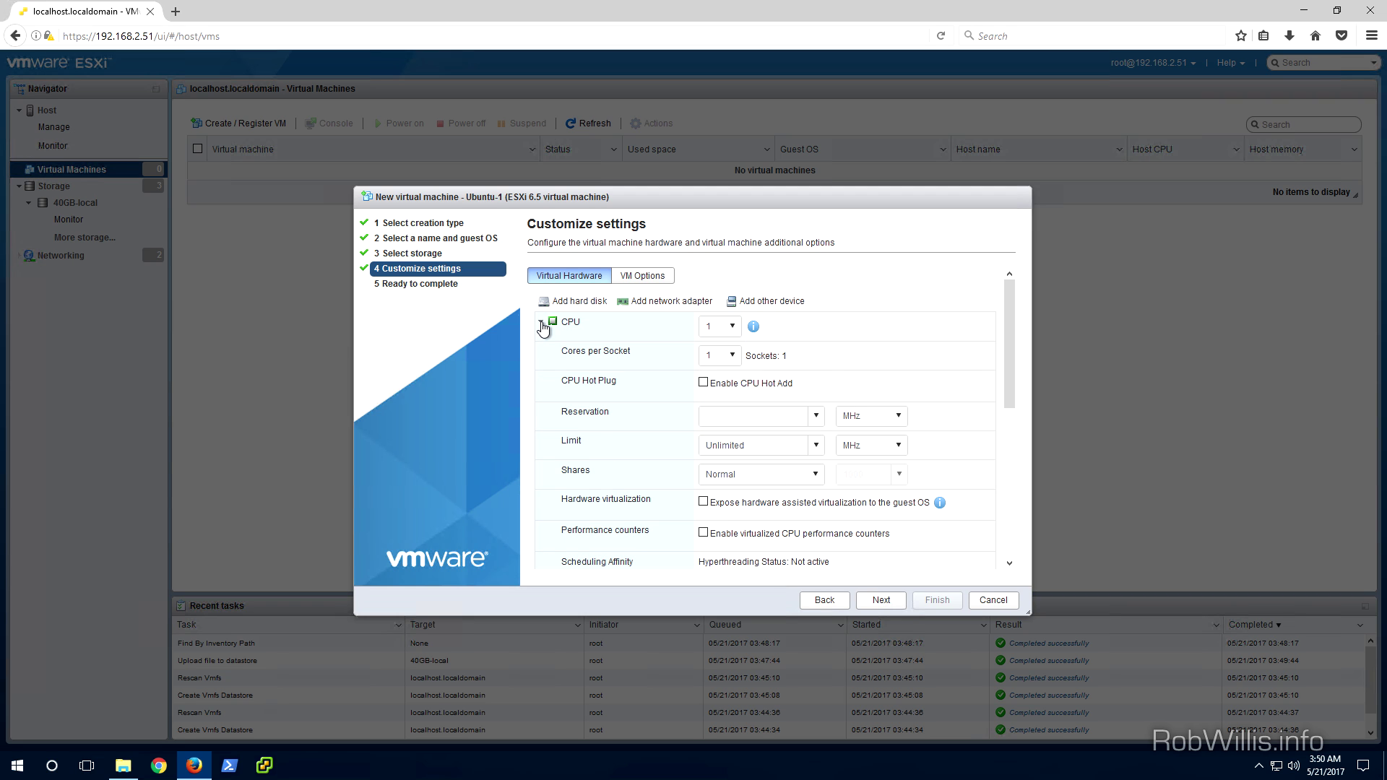
click(541, 323)
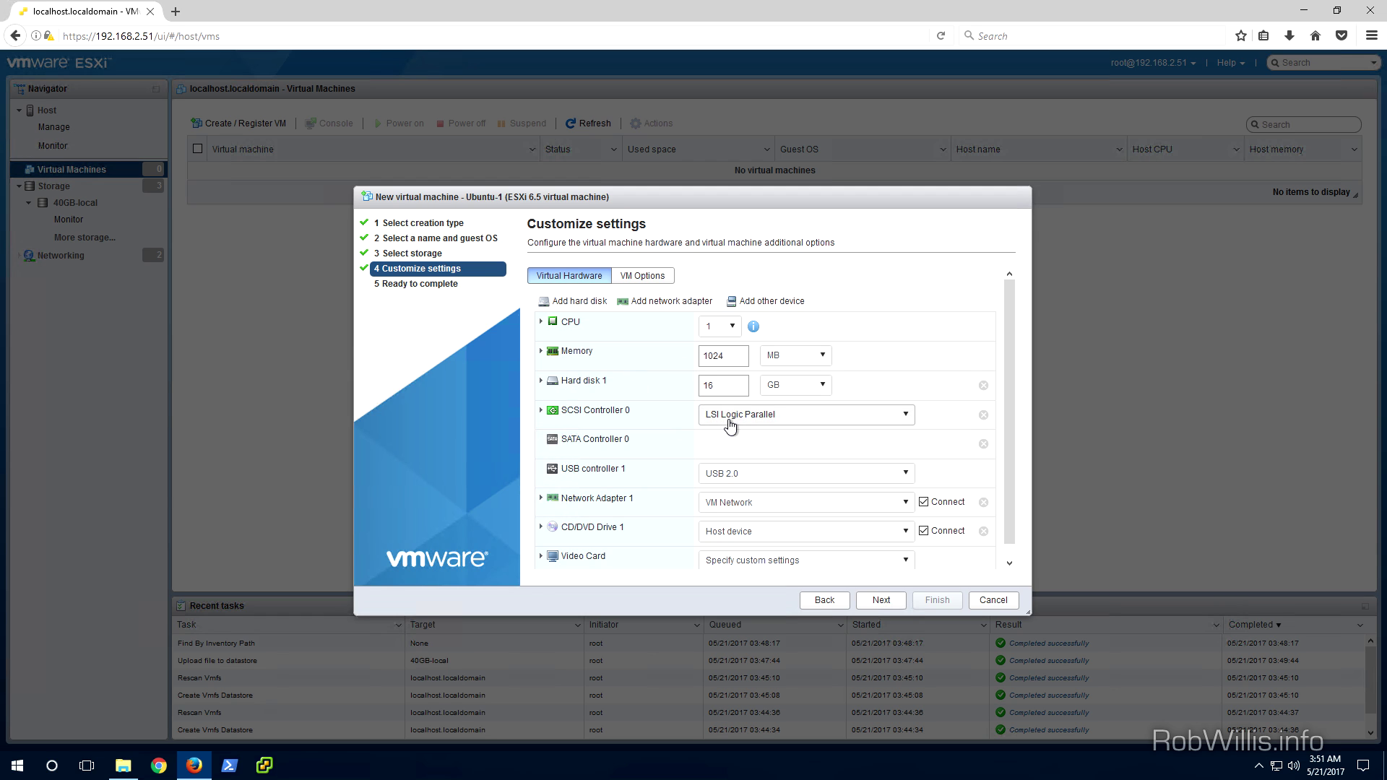
Keep Network Adapter 1 on VM Network and open the CD/DVD drive source list
scroll(641, 426, down, 1)
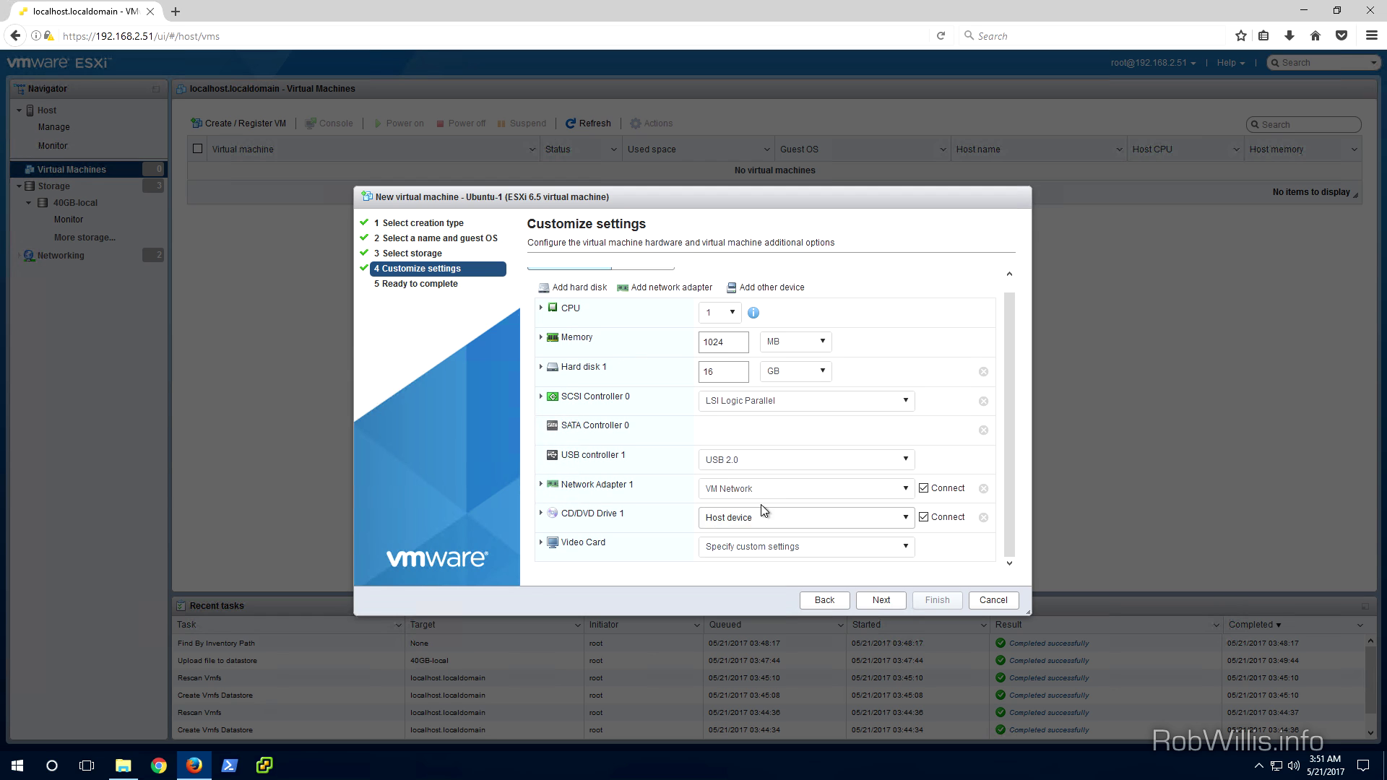
click(785, 493)
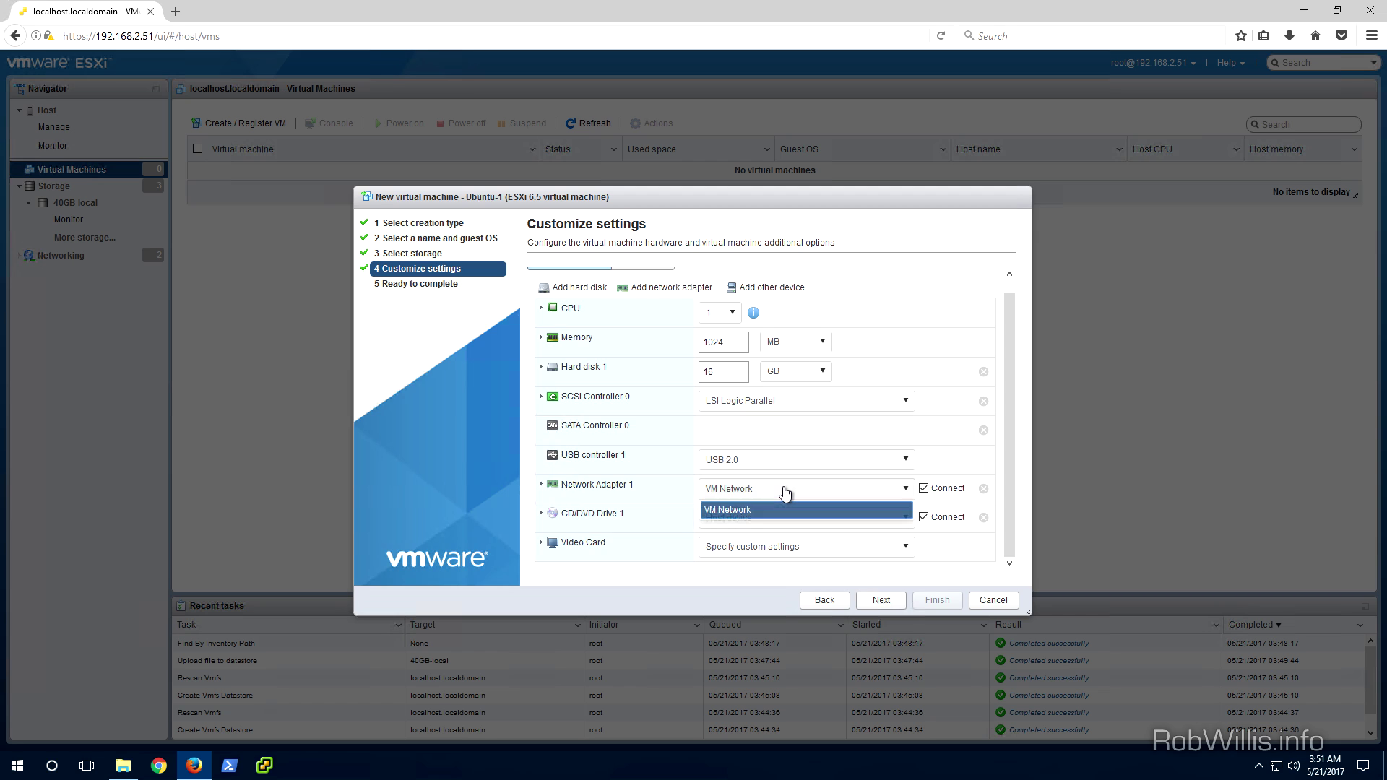
click(785, 491)
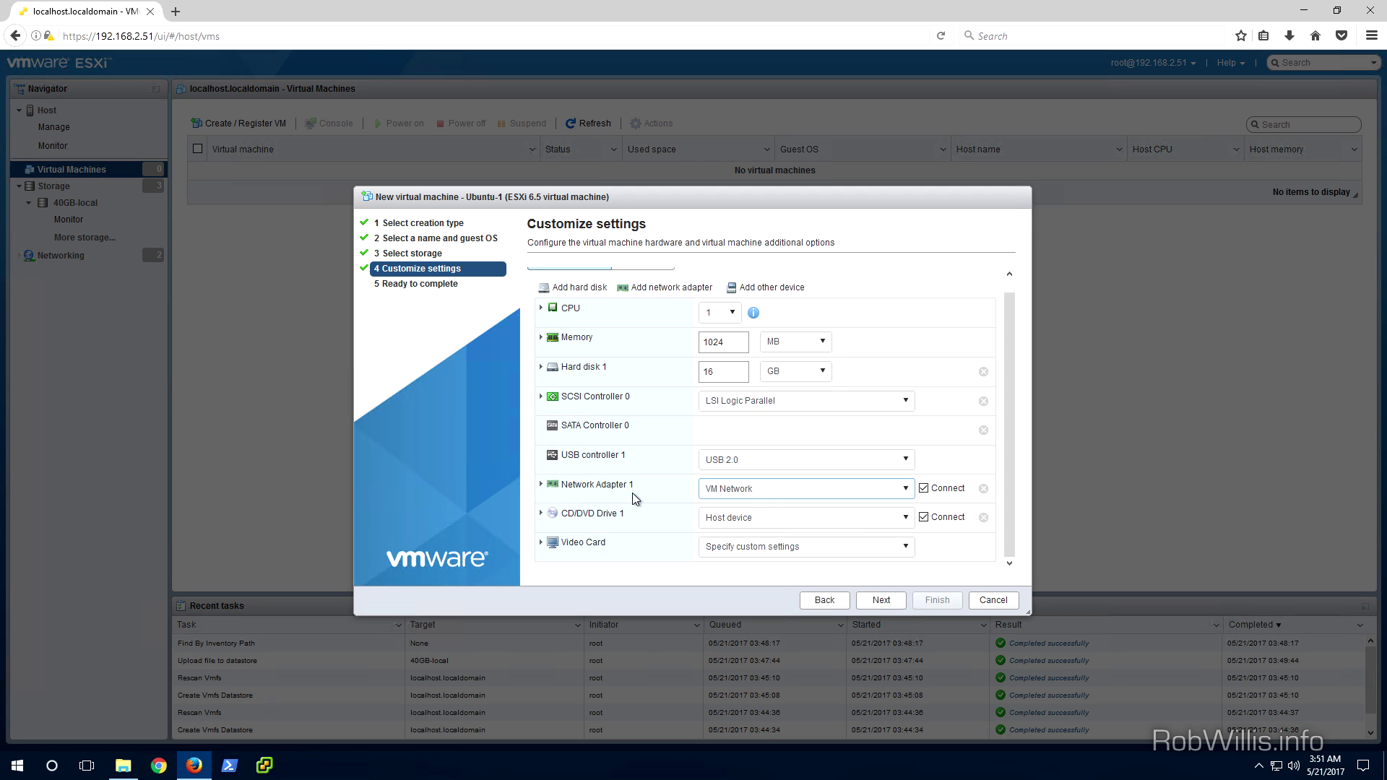
click(834, 519)
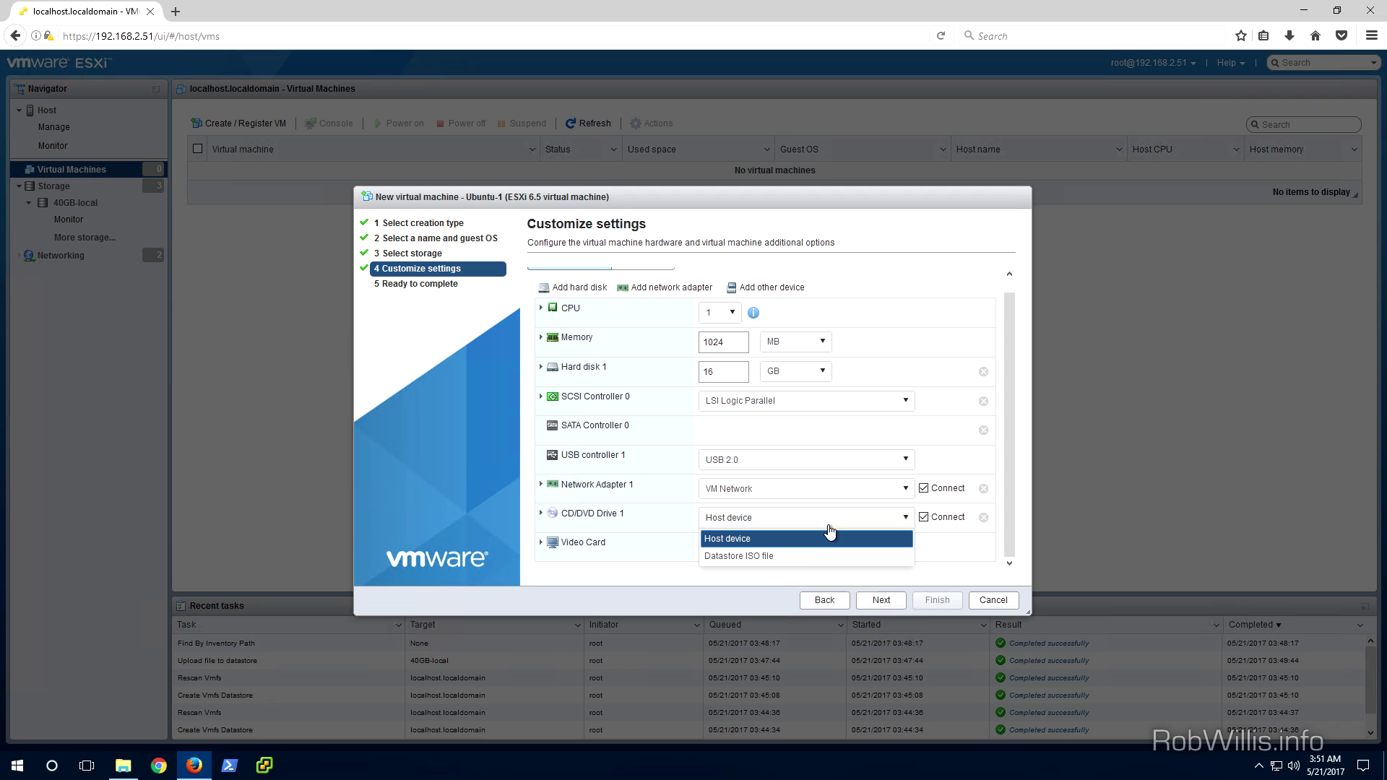
Back CD/DVD Drive 1 with the datastore ISO ubuntu-16.04.2-server-amd64.iso from 40GB-local
click(797, 557)
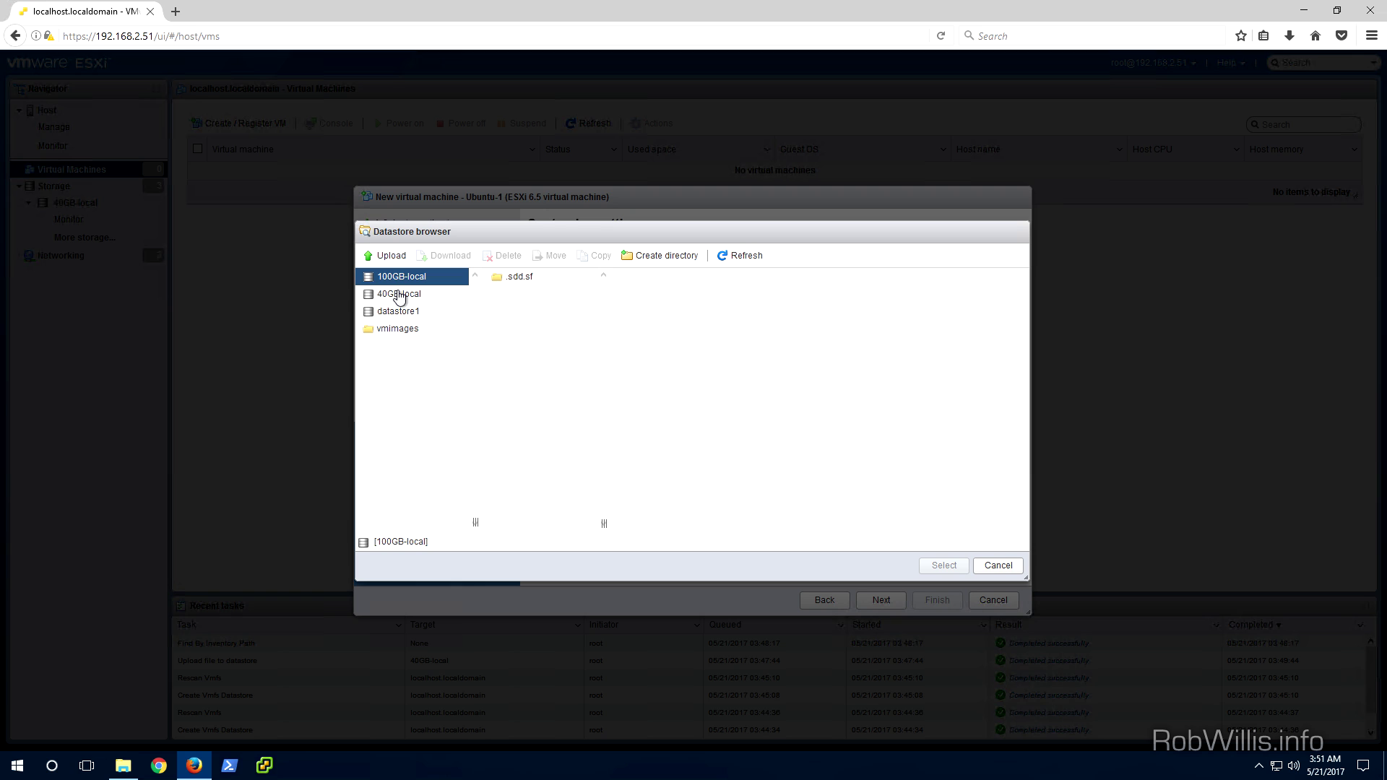
click(399, 295)
click(517, 295)
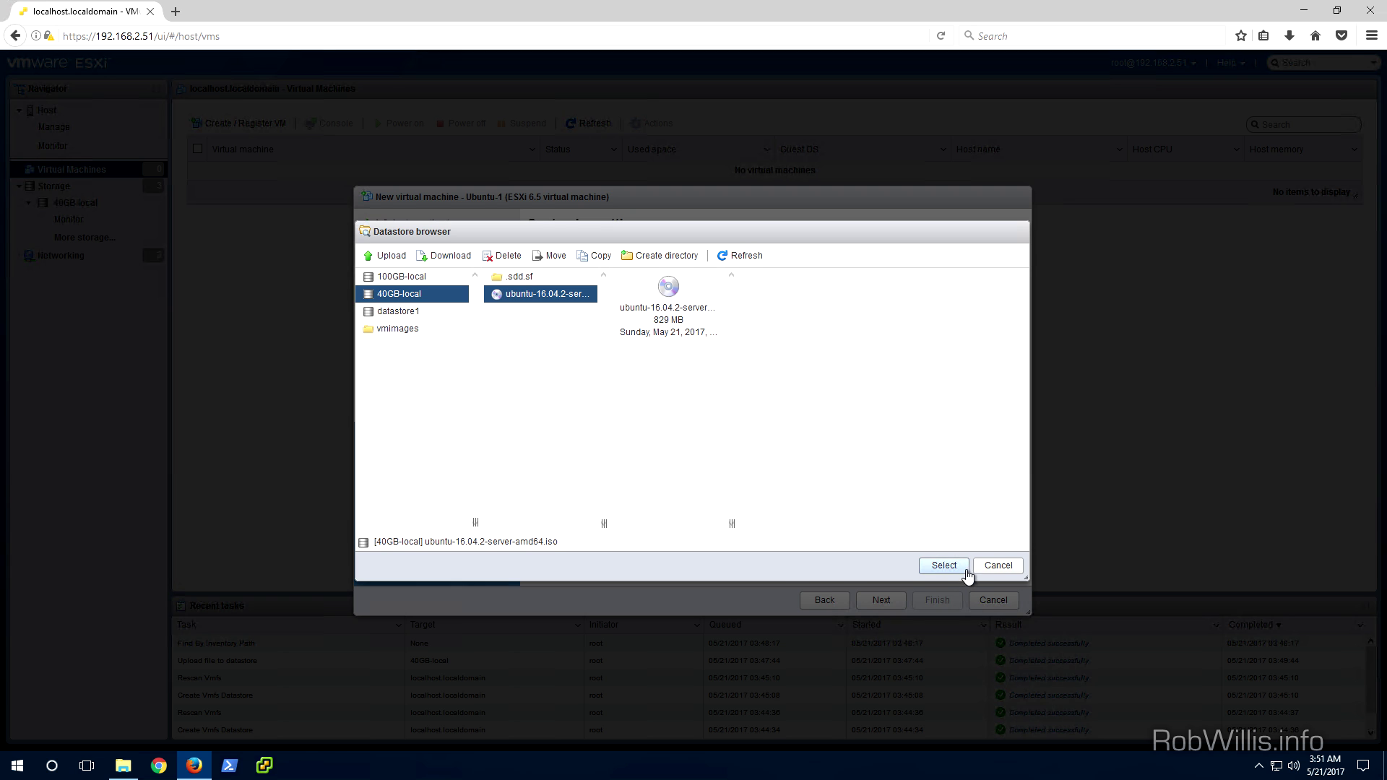
click(944, 565)
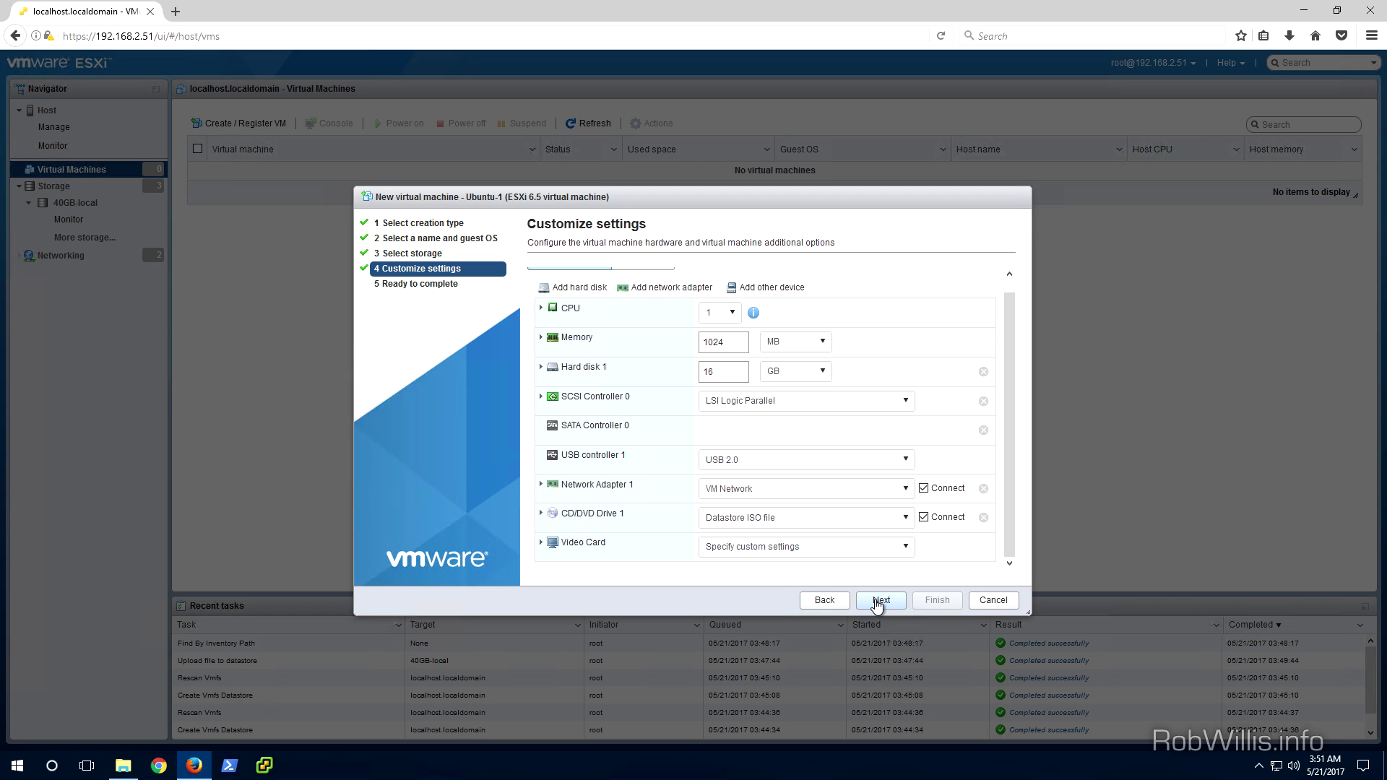
Review the summary and finish creating the Ubuntu-1 virtual machine
click(878, 602)
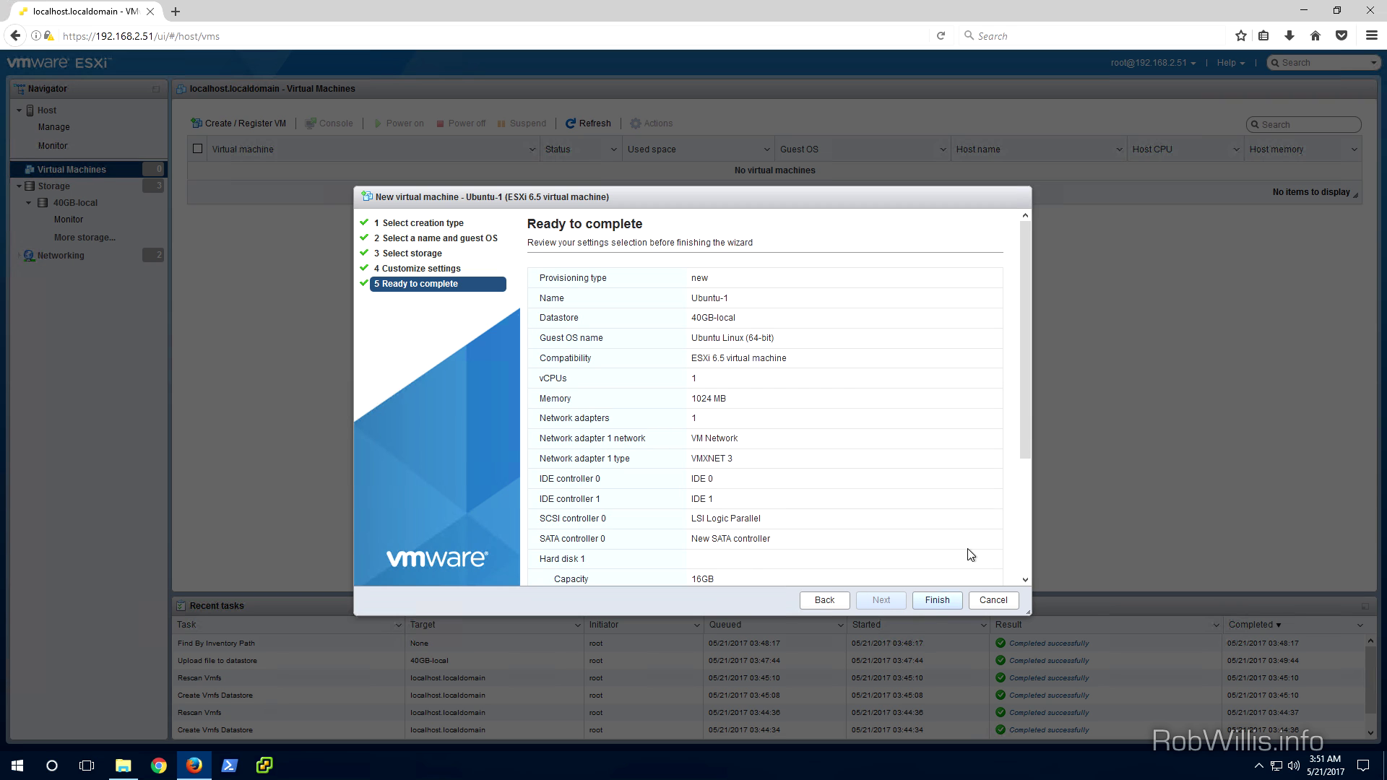
drag(1030, 412, 1034, 562)
click(937, 602)
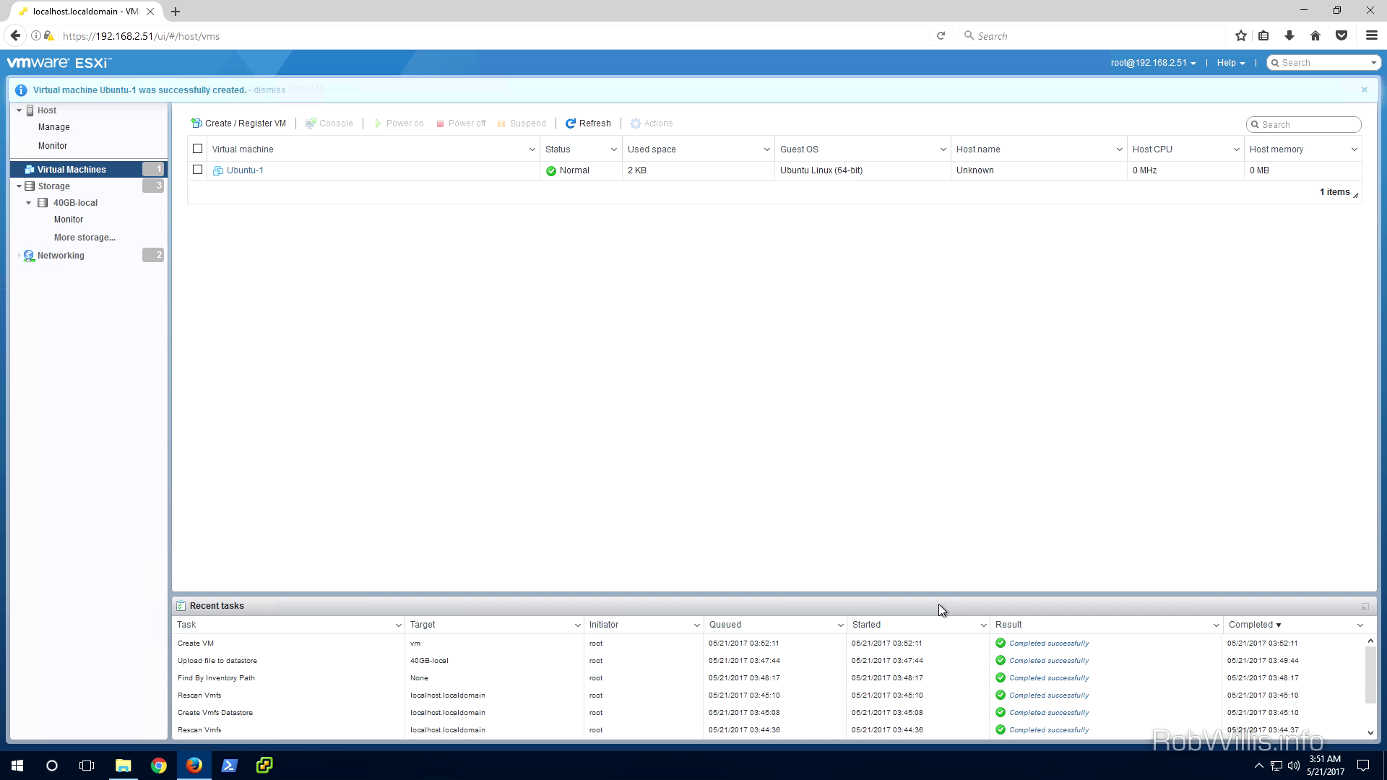
Launch Ubuntu-1's remote console, remembering to always open vmrc links in VMware Remote Console
click(246, 170)
right_click(246, 171)
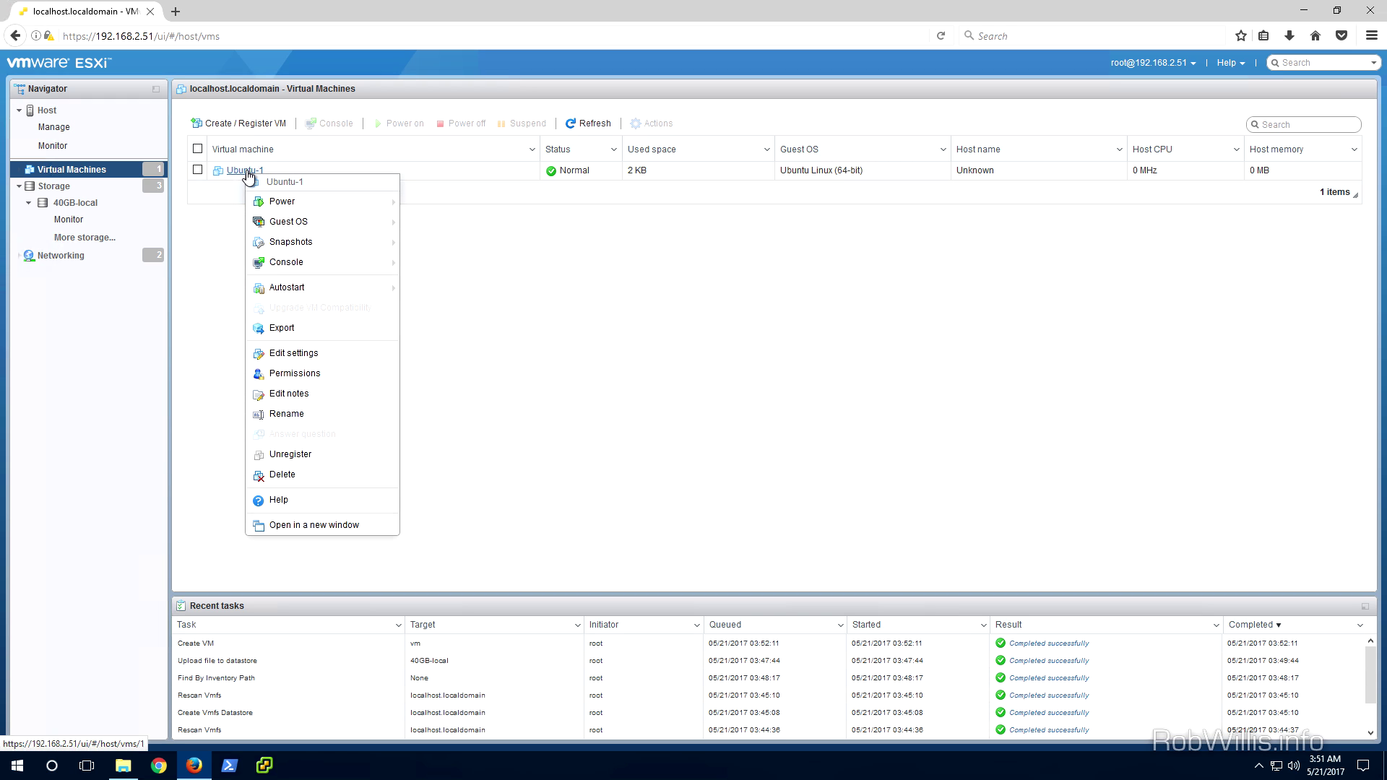
mouse_move(346, 267)
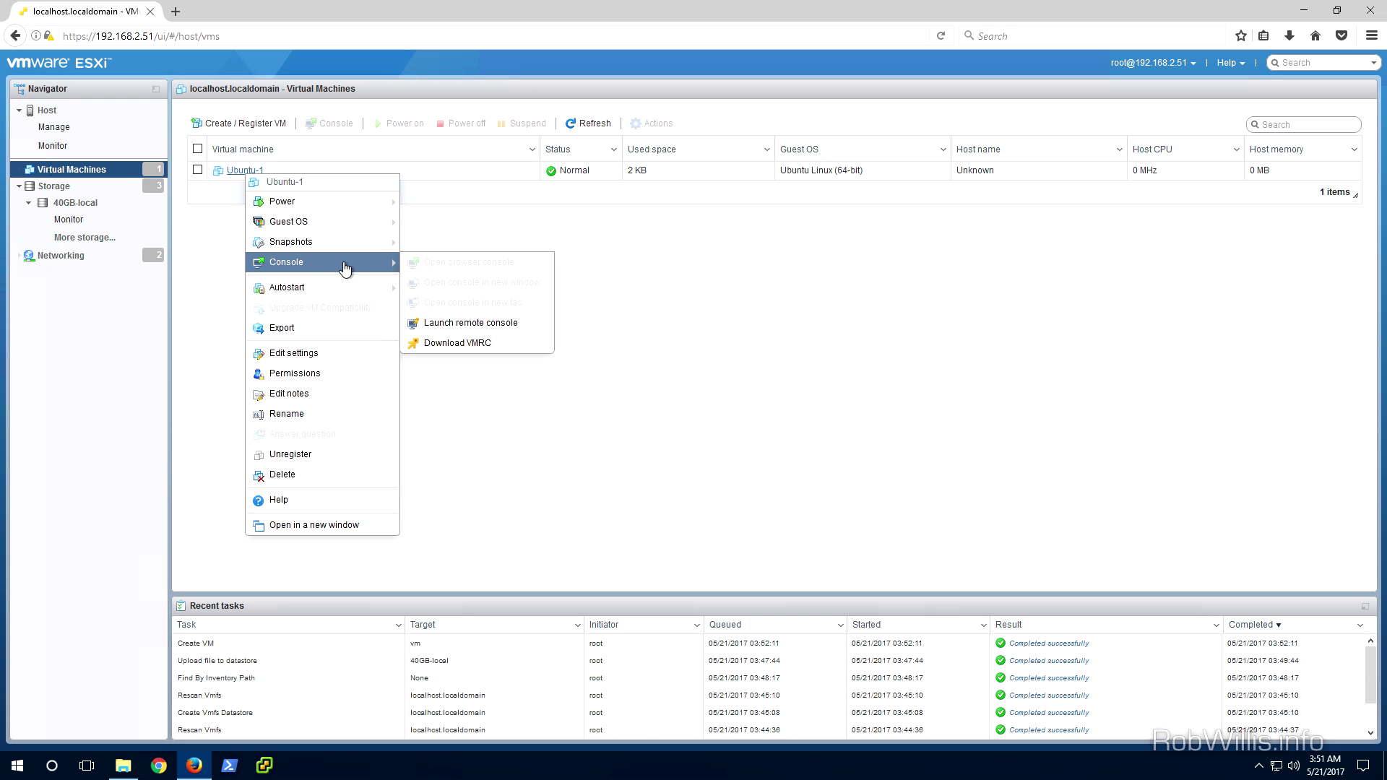
click(448, 329)
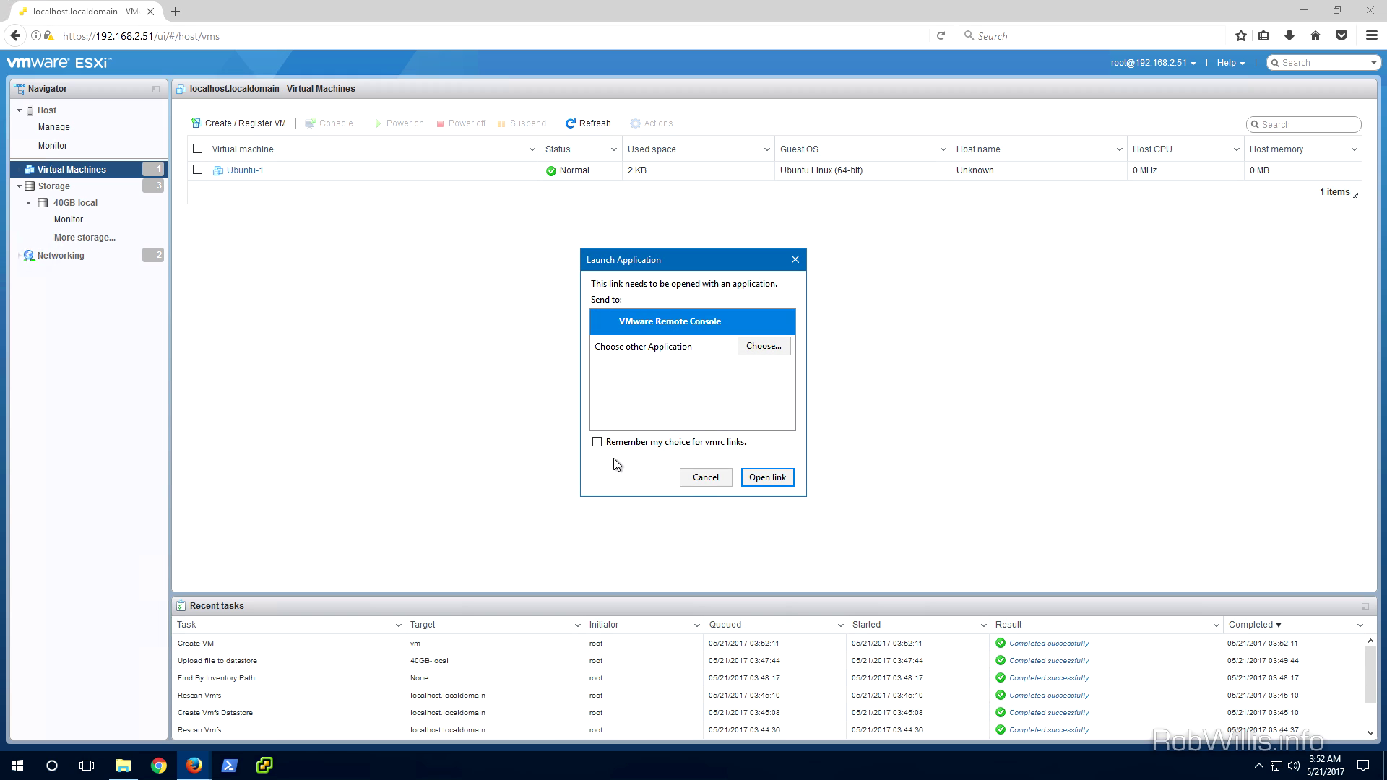
click(722, 443)
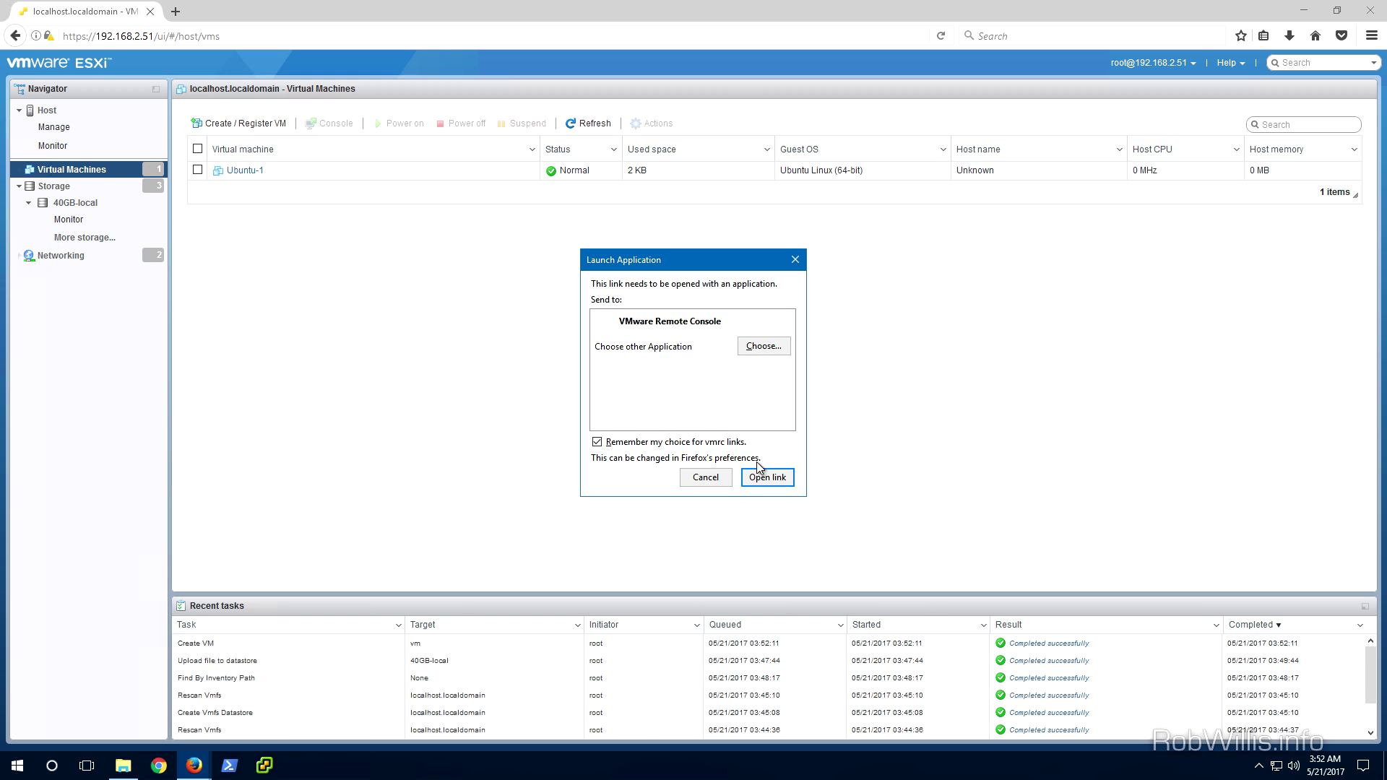
click(764, 479)
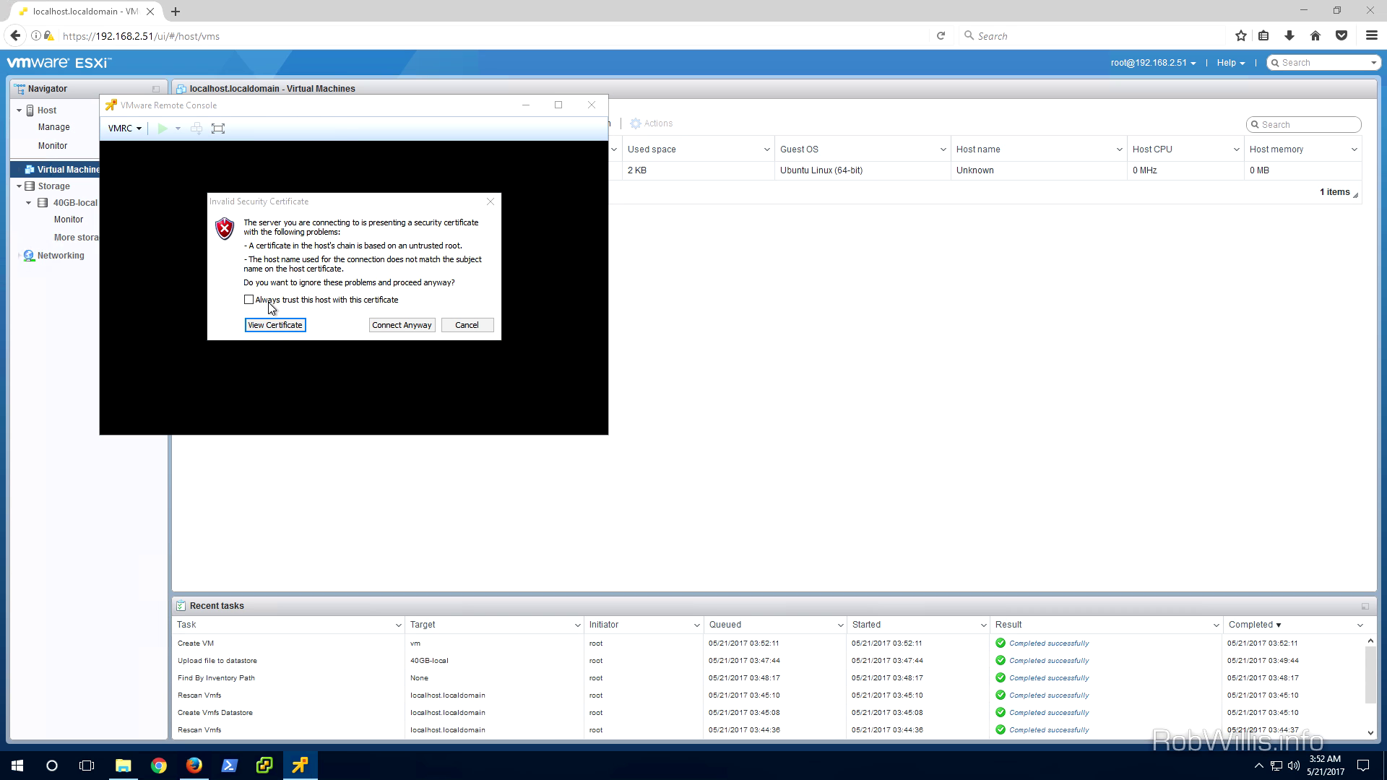
Always trust the host's certificate and connect the remote console anyway
click(267, 300)
click(388, 325)
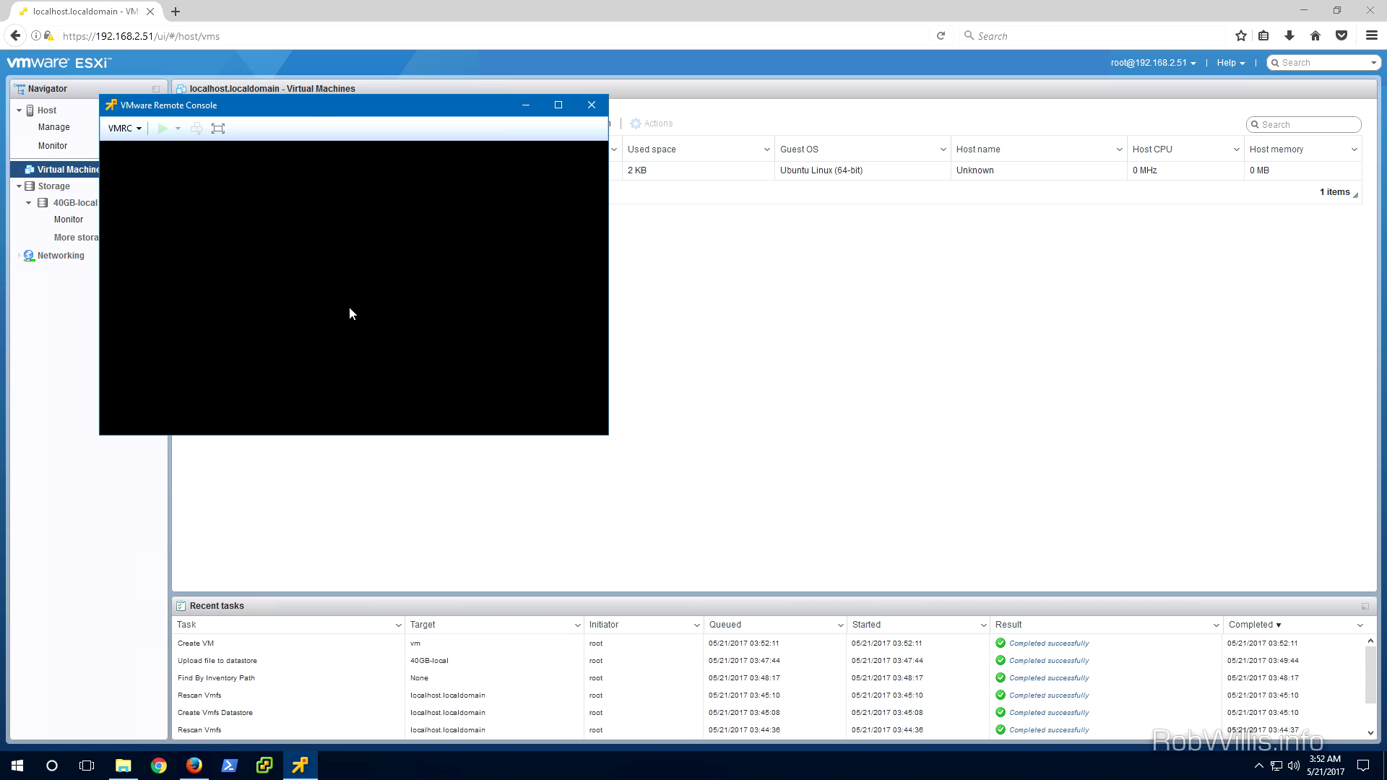
drag(311, 117, 318, 120)
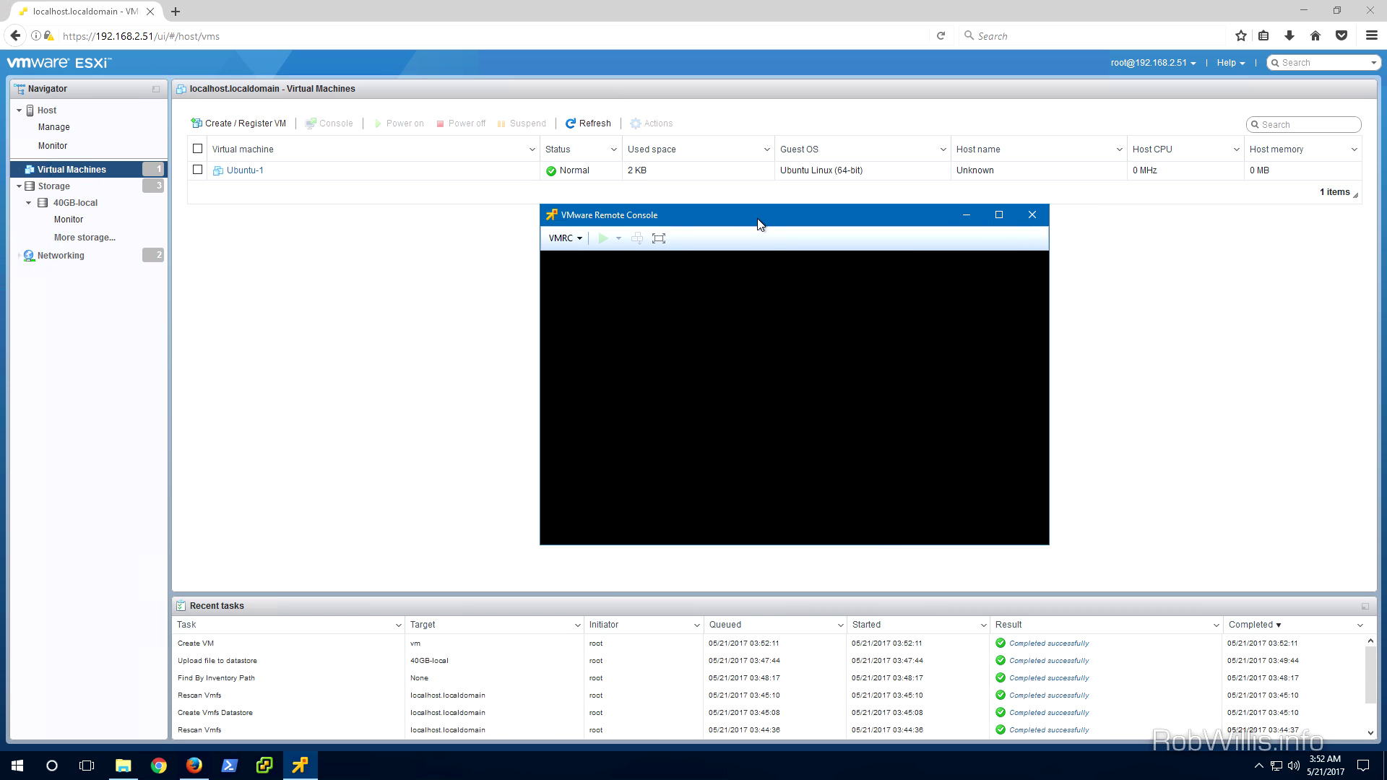
Power on Ubuntu-1 from the virtual machine list
click(234, 170)
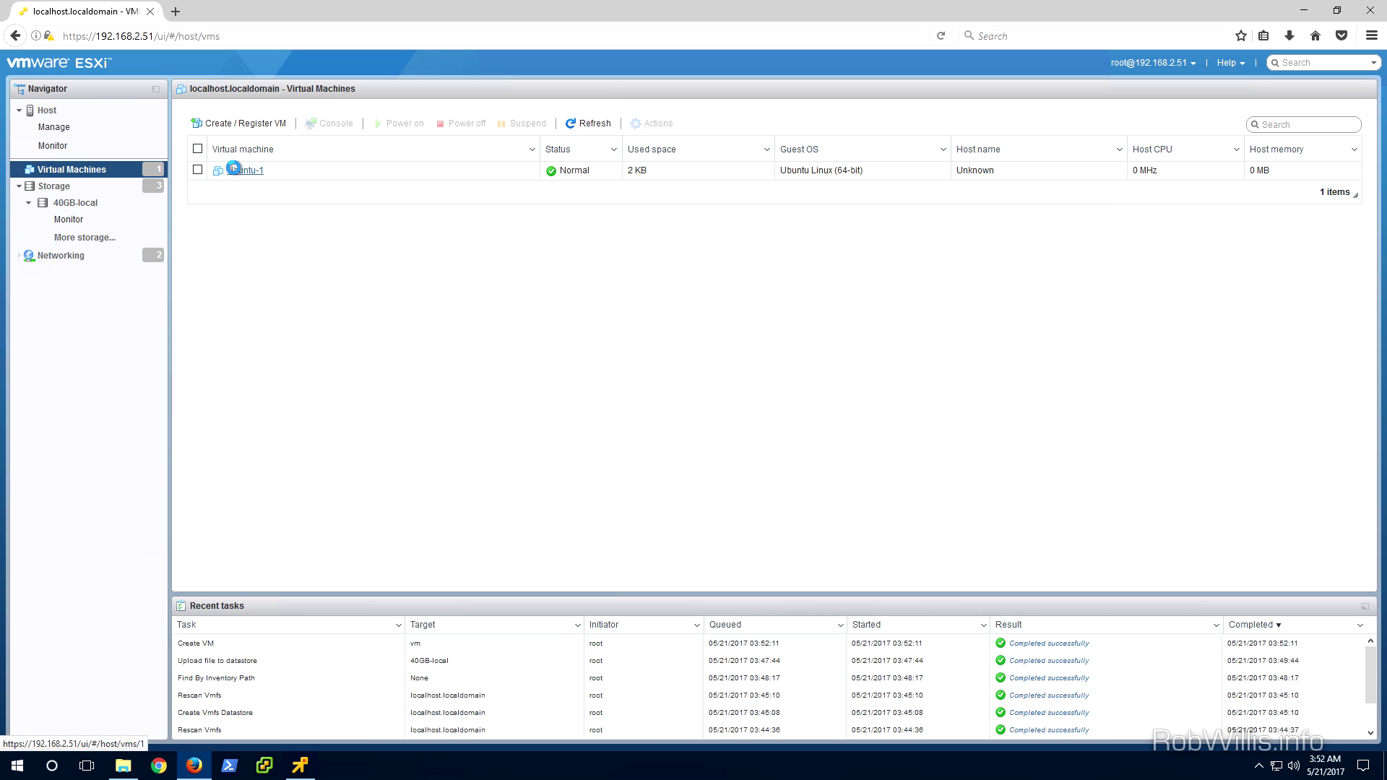
right_click(234, 170)
mouse_move(289, 198)
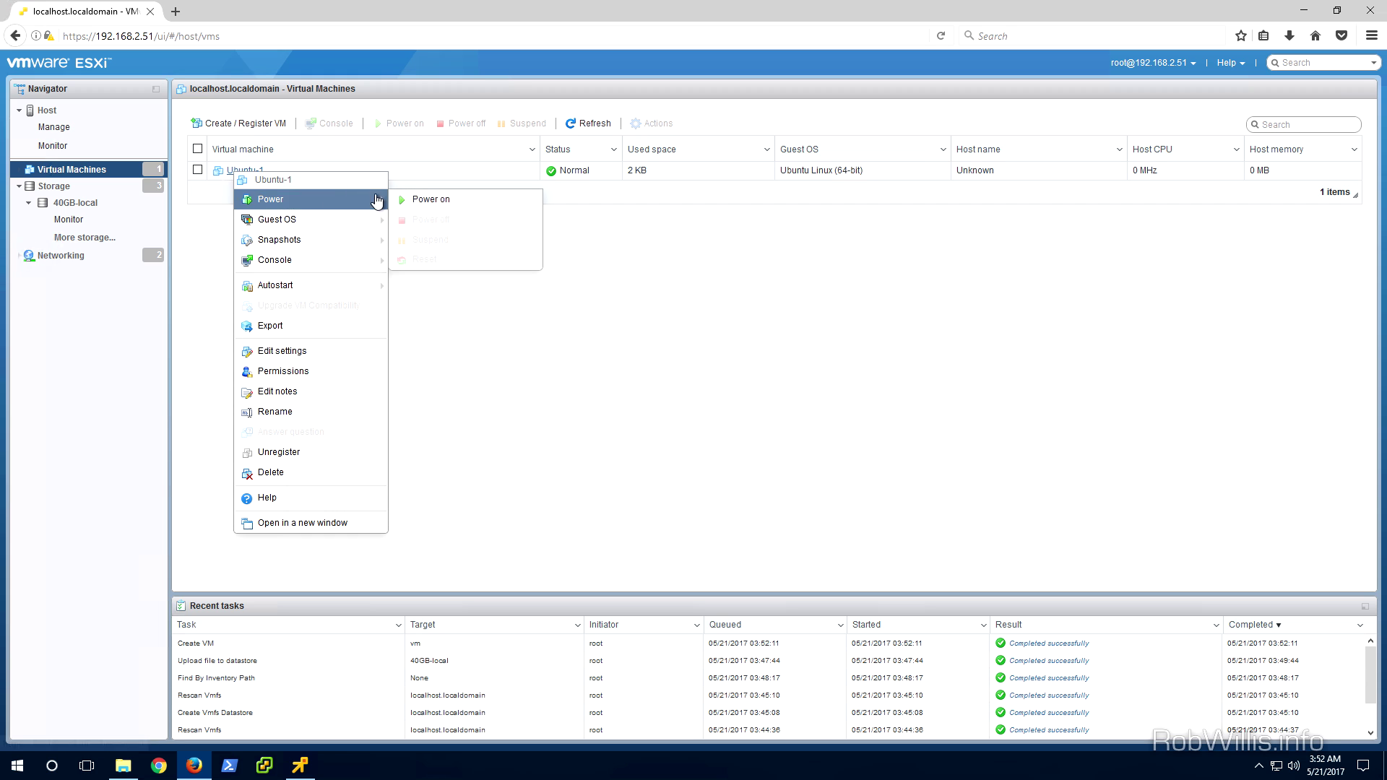
click(407, 200)
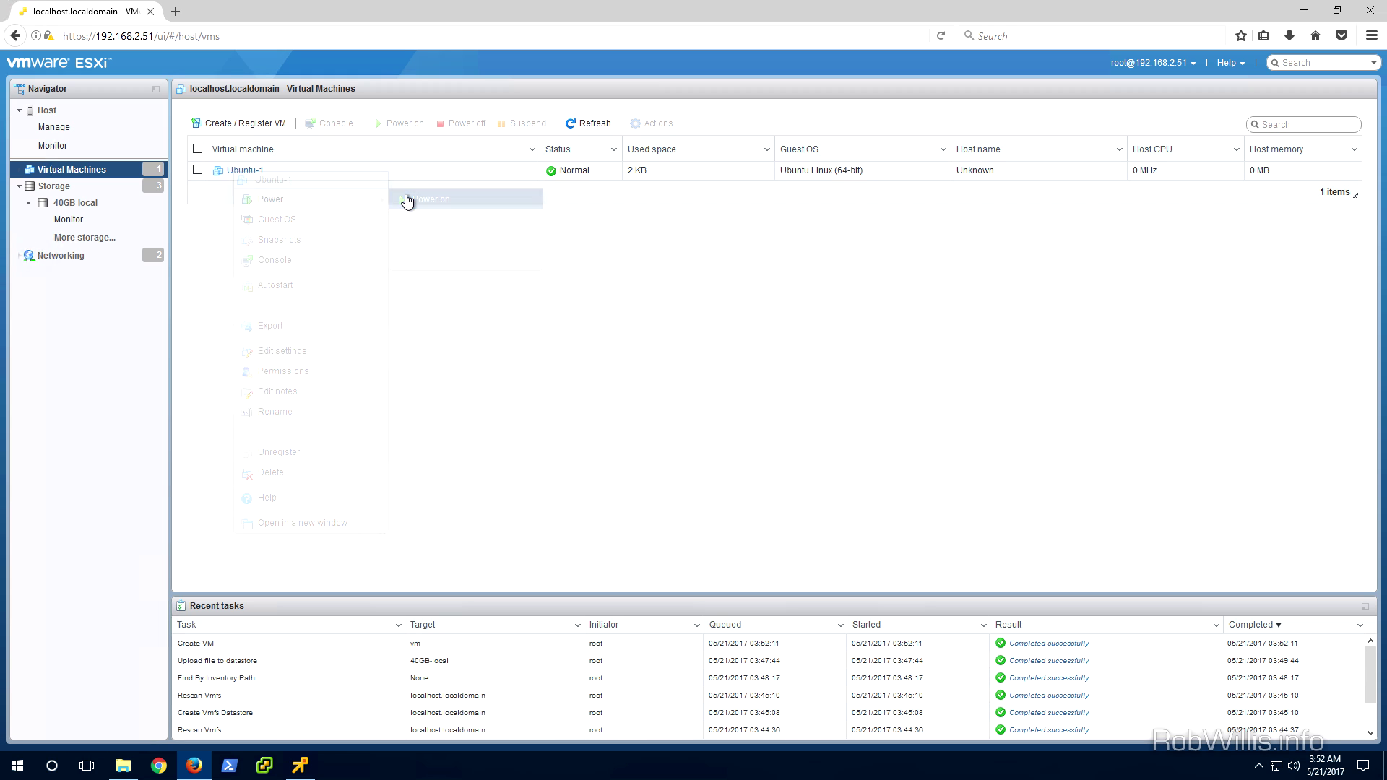
In Ubuntu-1's console, choose English and start Install Ubuntu Server
click(299, 767)
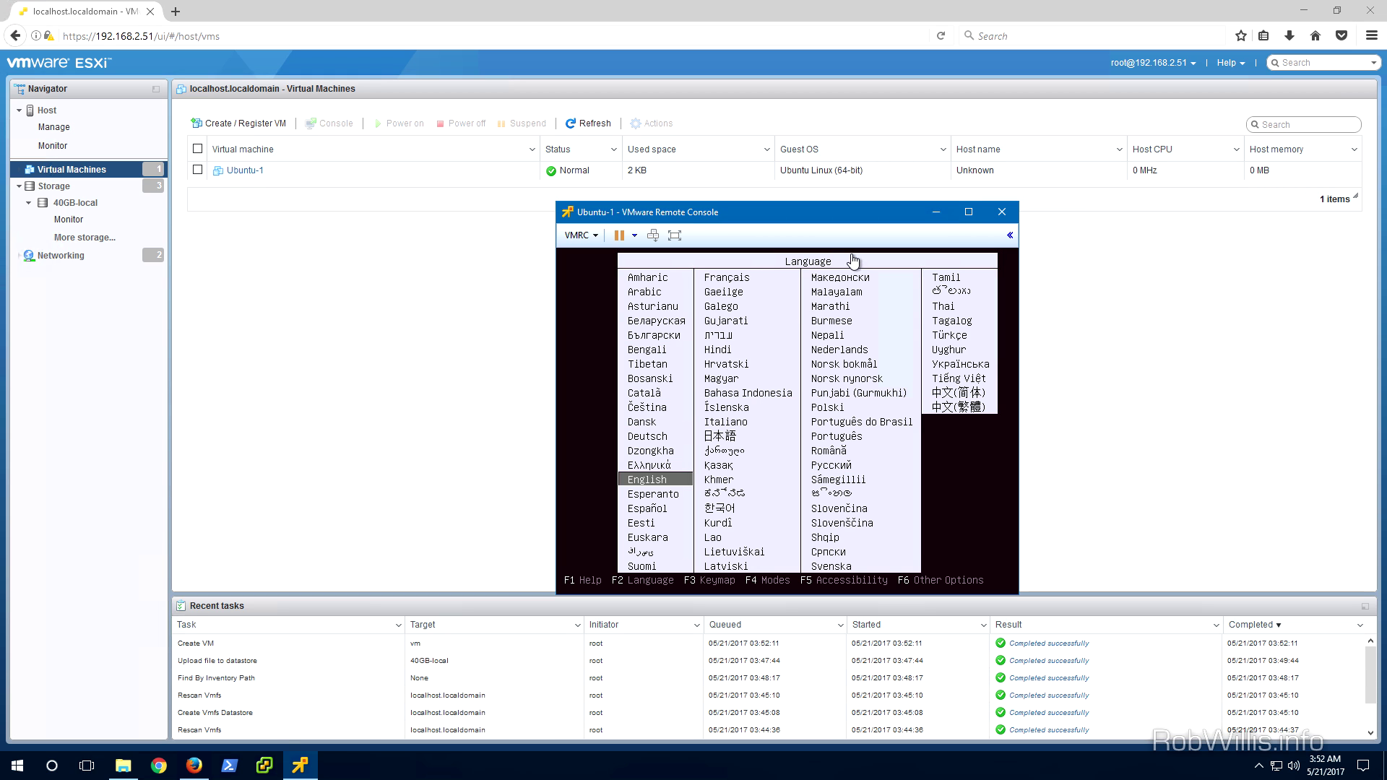
click(962, 481)
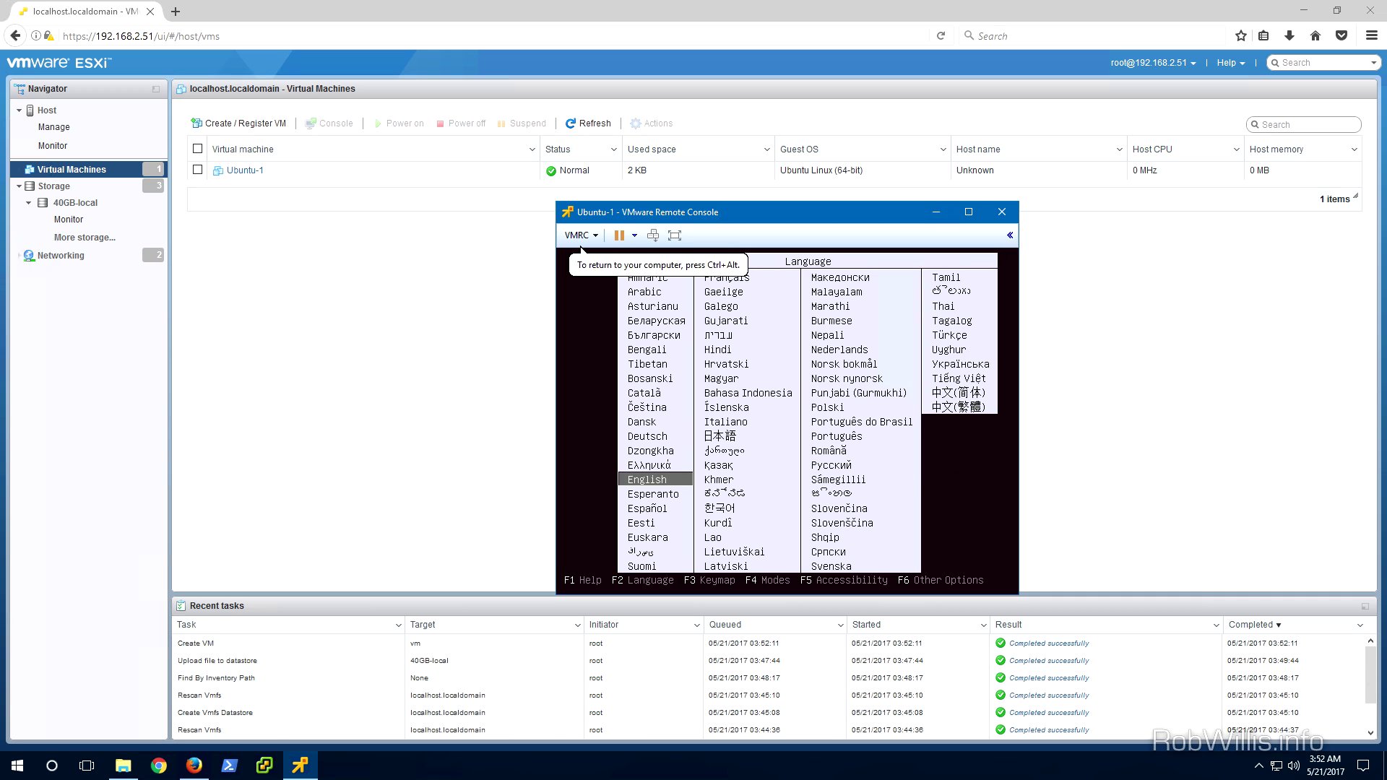
key(Return)
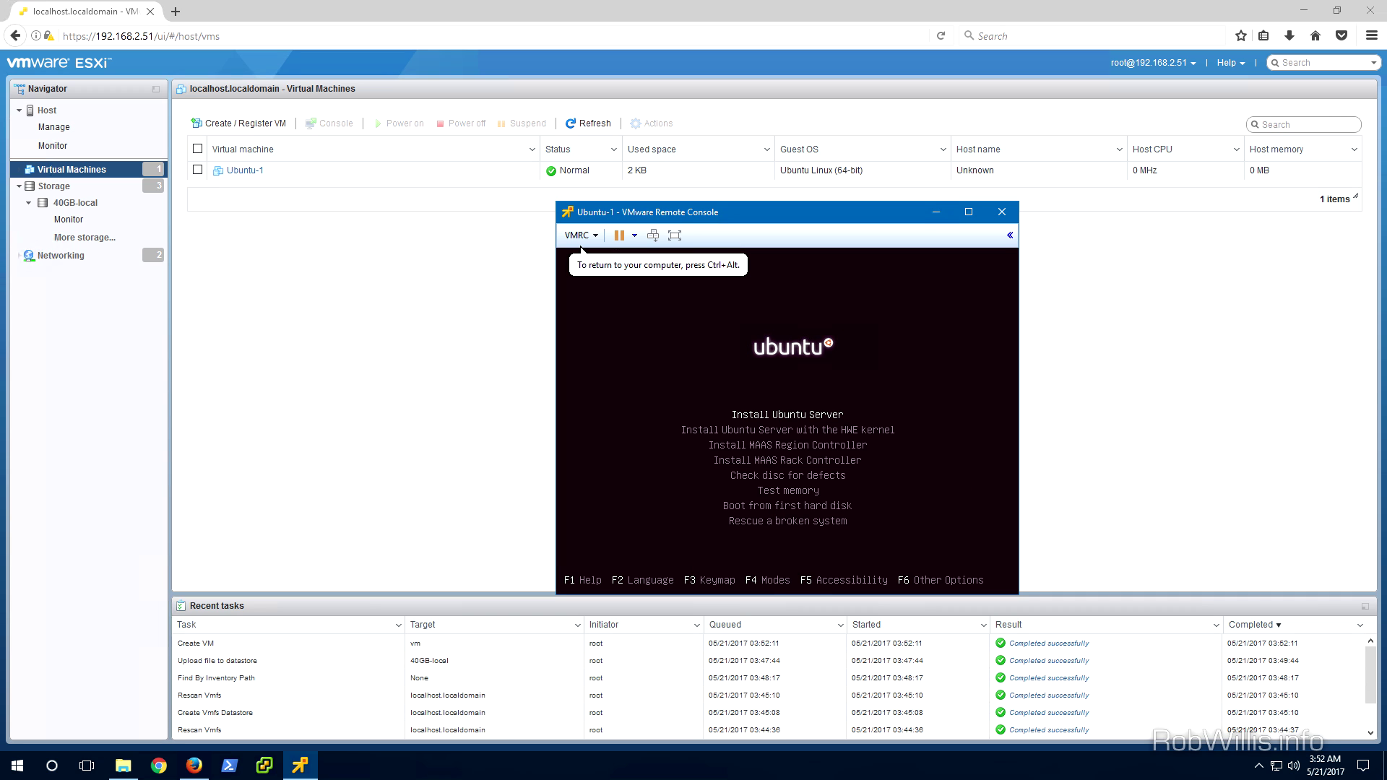
key(Return)
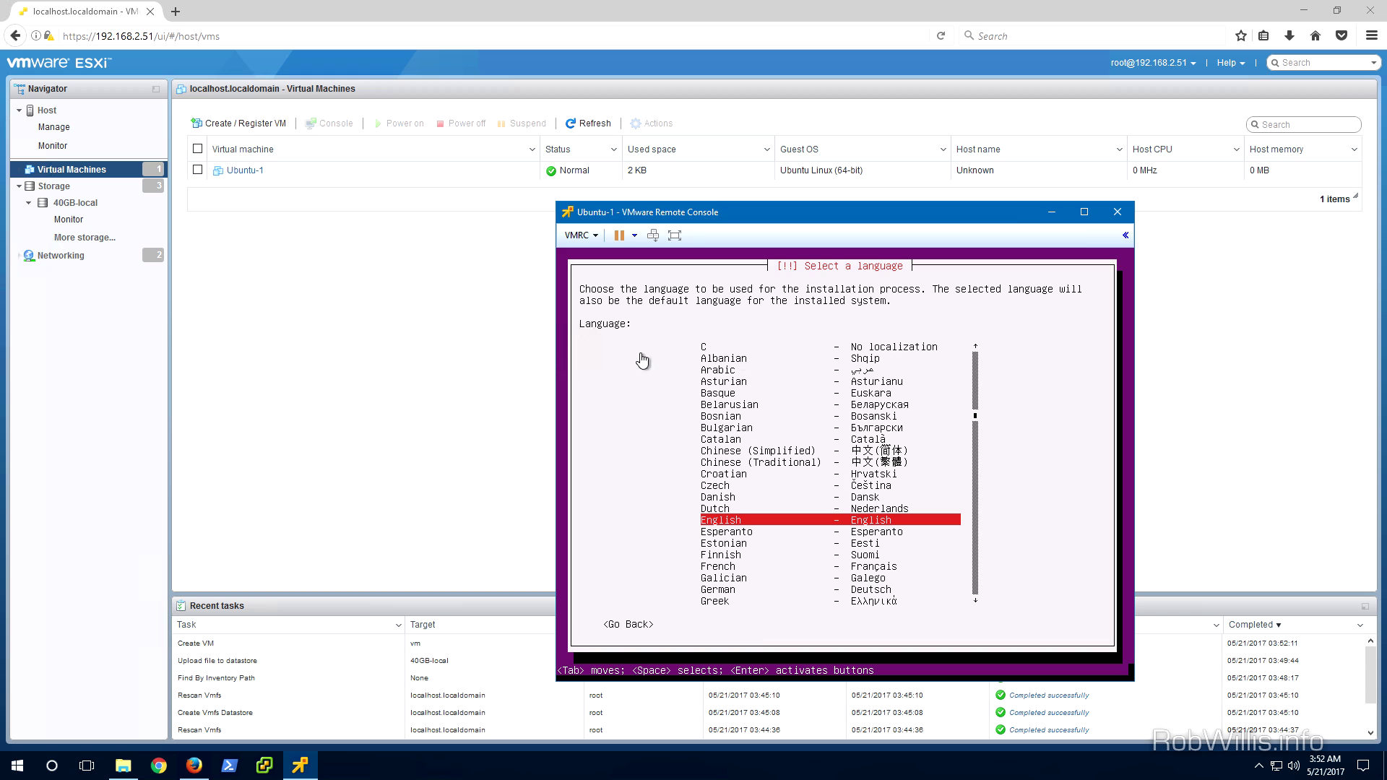
Hide the console and bring up Ubuntu-1's actions menu in the VM list
click(1051, 212)
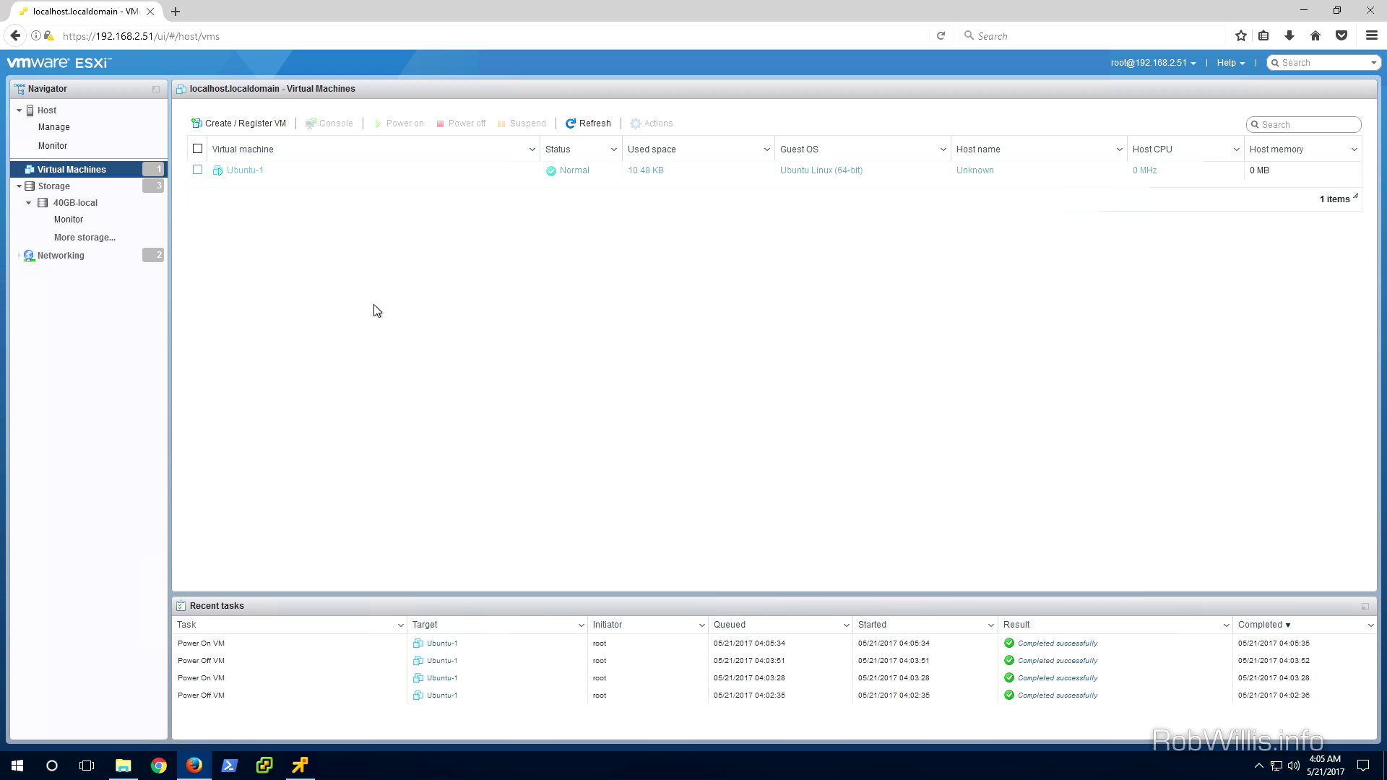
click(247, 171)
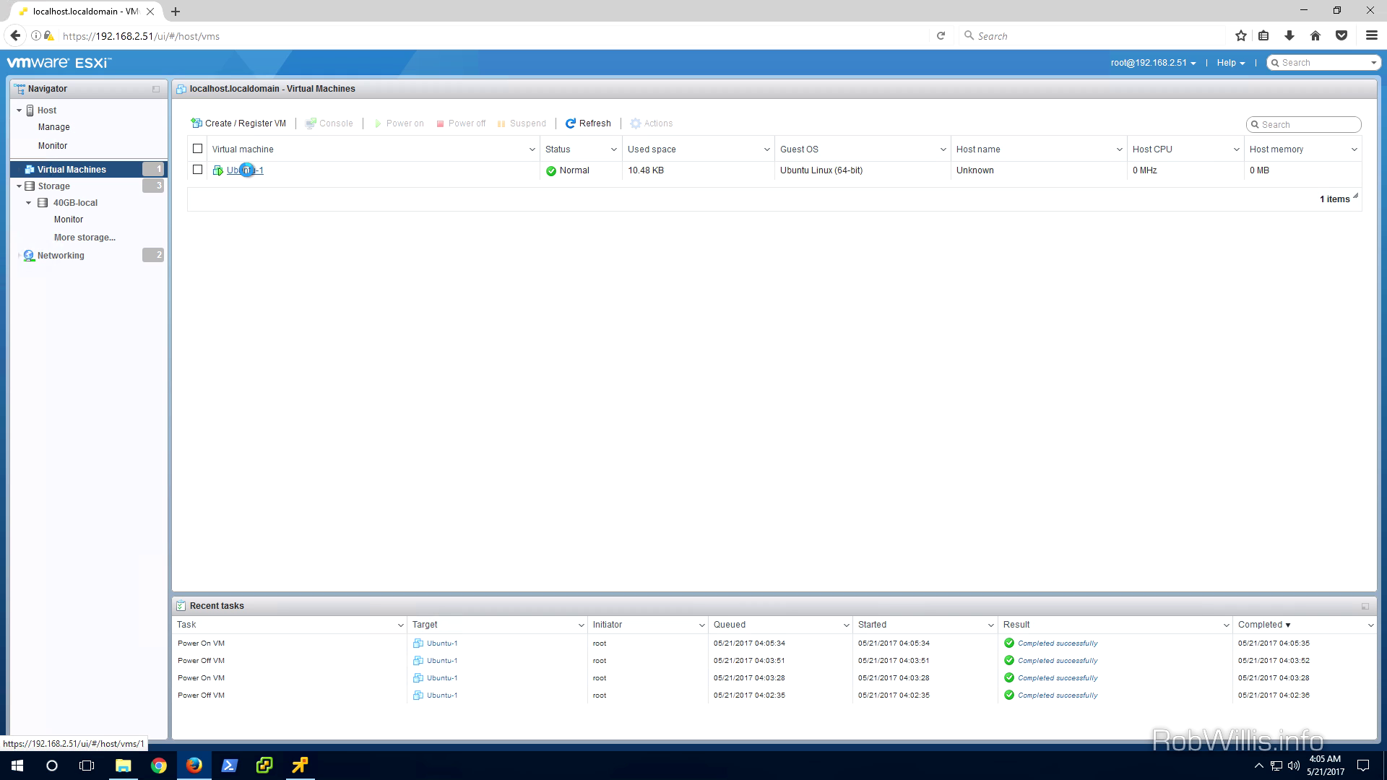
right_click(246, 172)
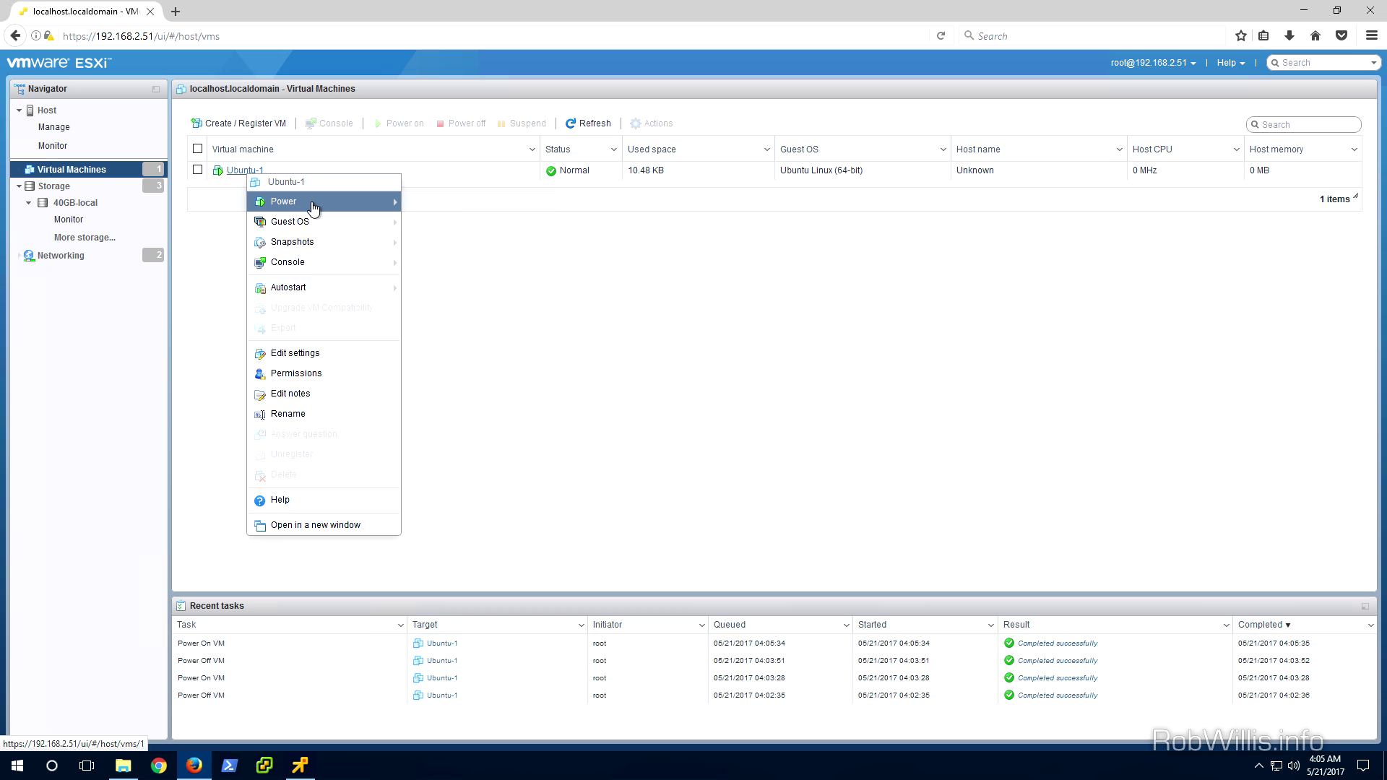
Power off Ubuntu-1 and confirm with Yes
mouse_move(325, 201)
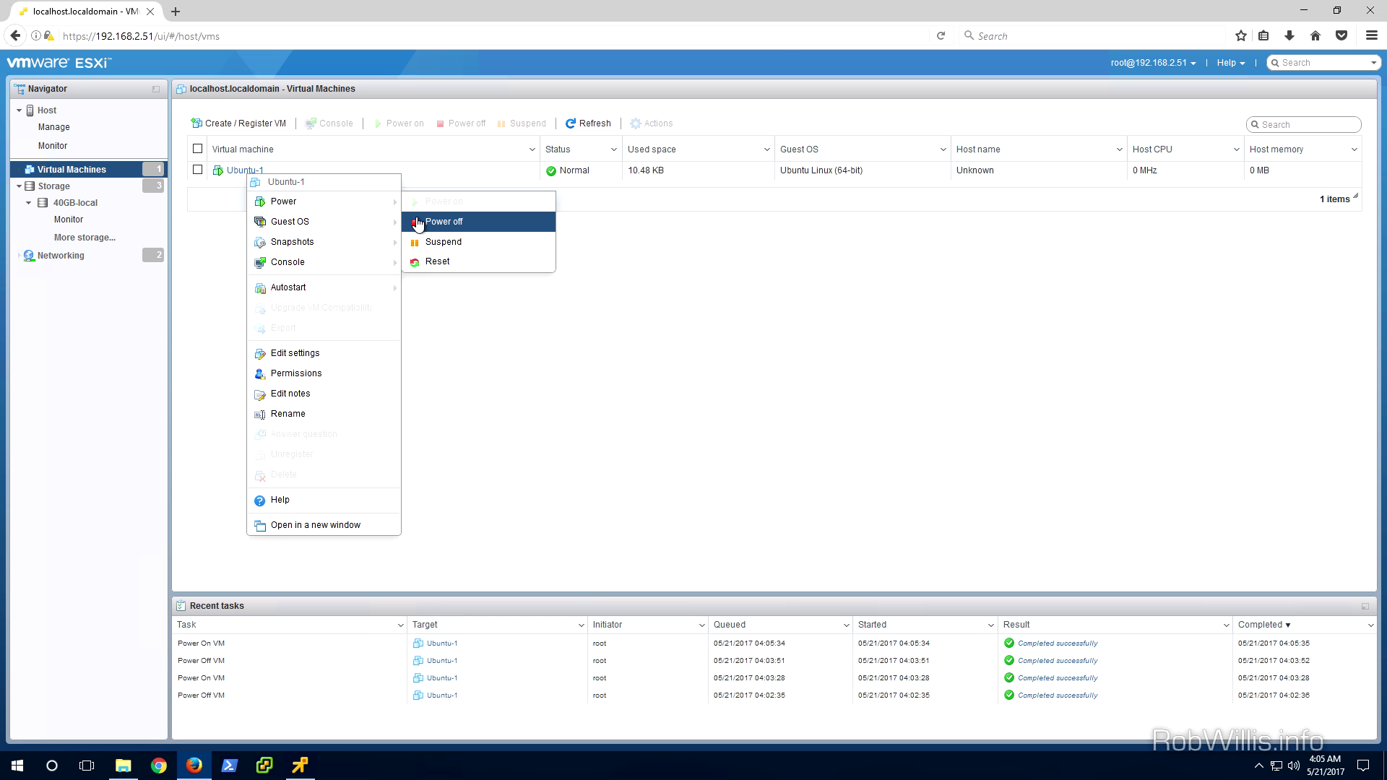
click(419, 222)
click(806, 455)
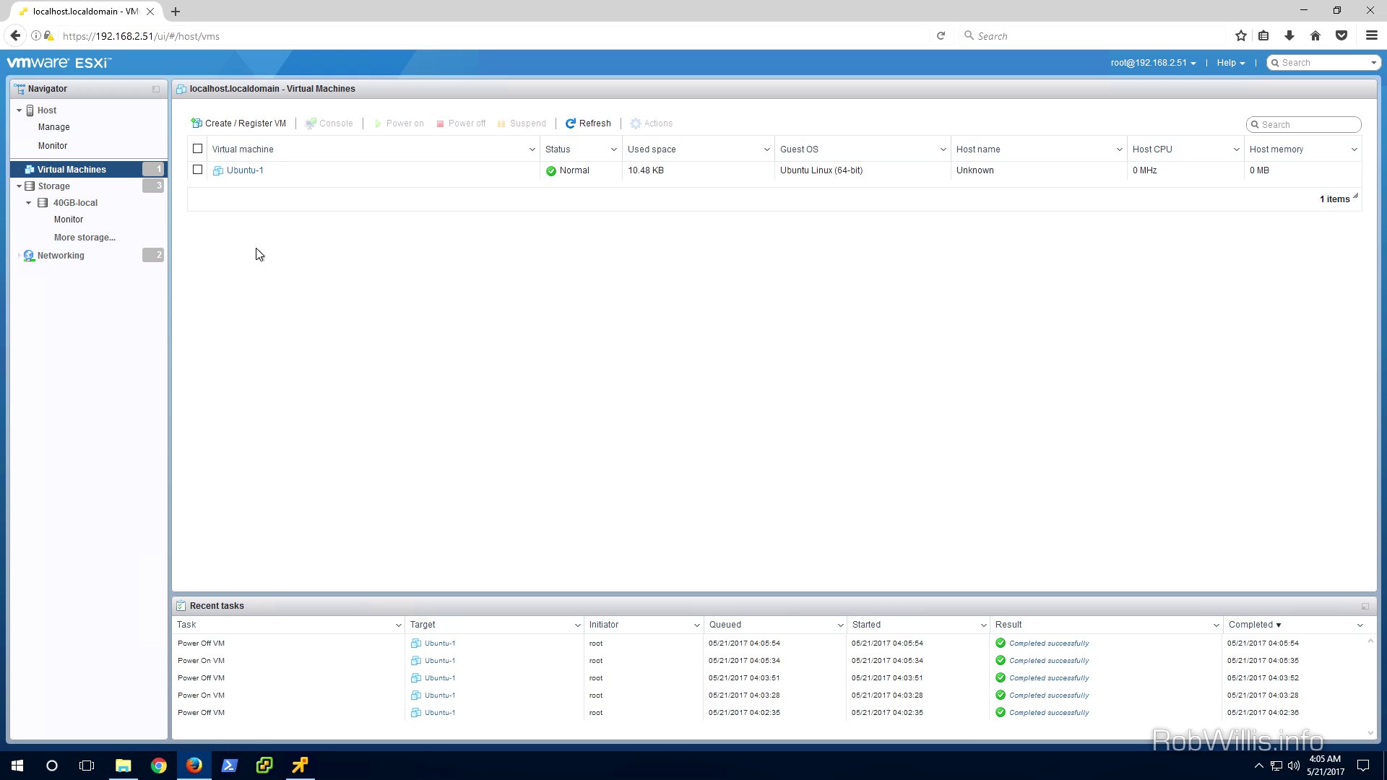
Open Ubuntu-1's Edit settings dialog showing its 1 CPU, 1024 MB, 16 GB disk
click(240, 170)
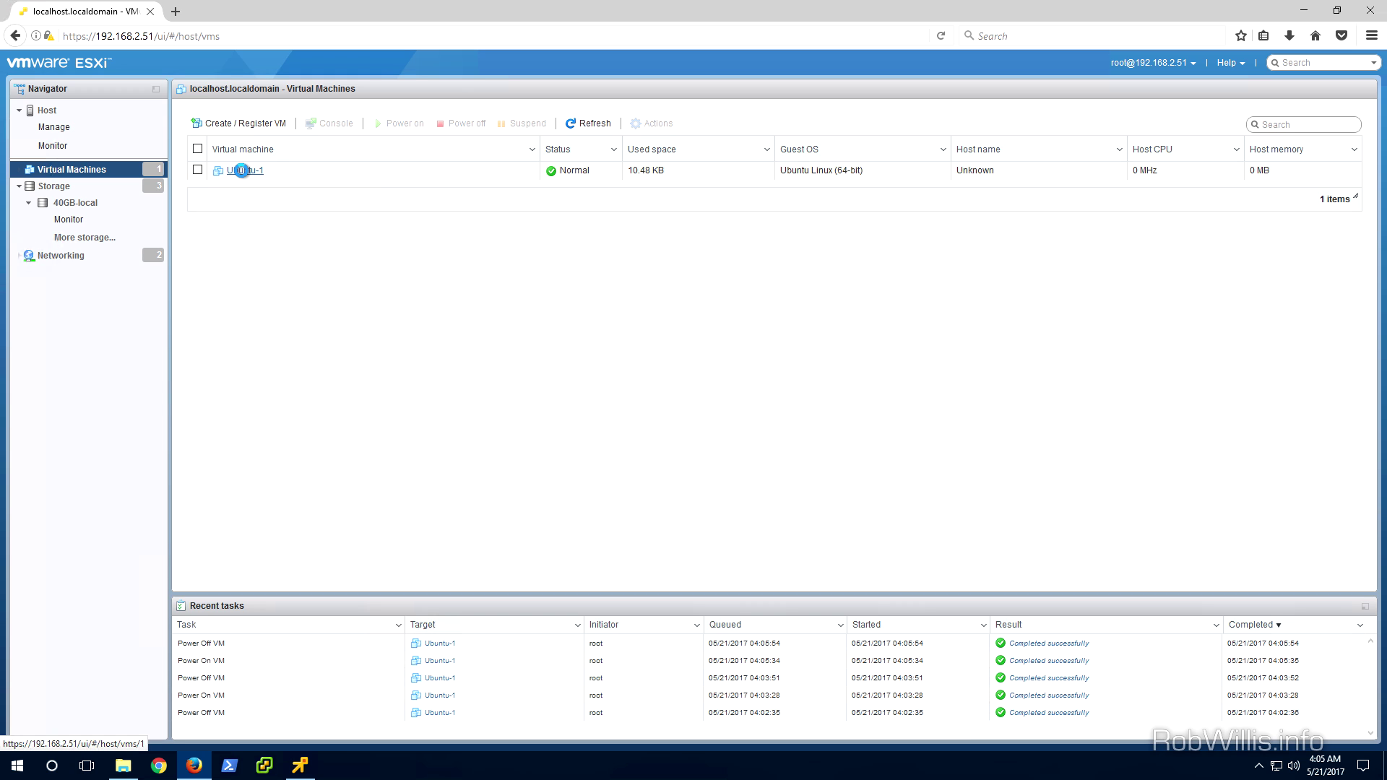
right_click(241, 171)
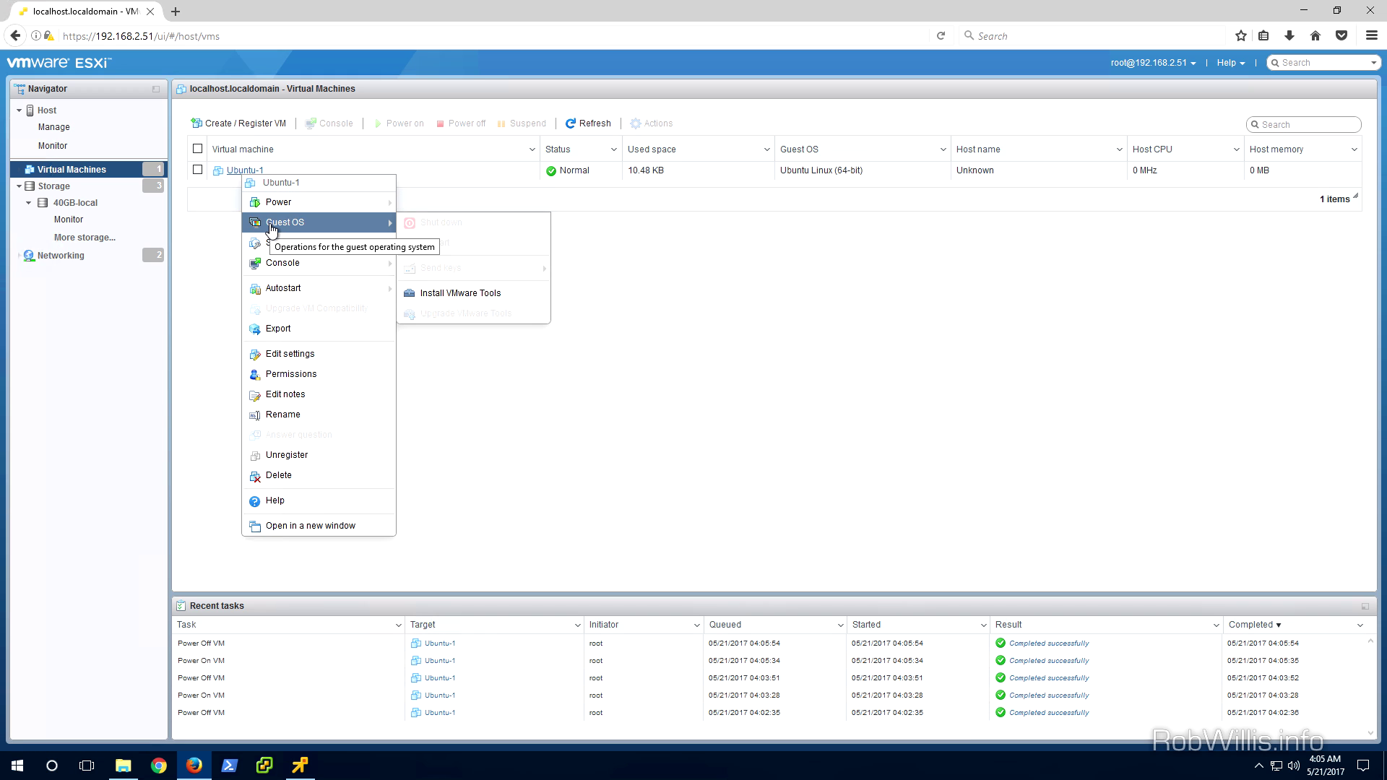
mouse_move(280, 246)
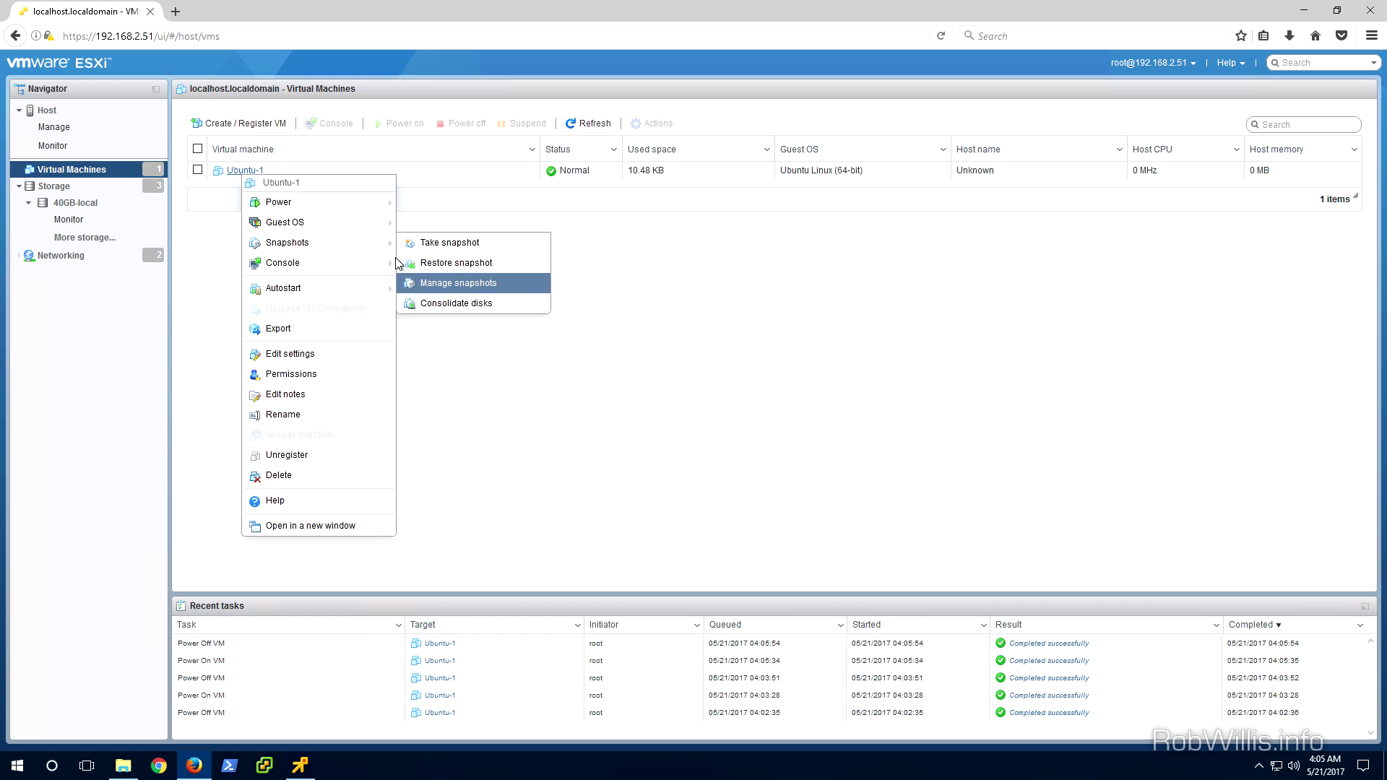
mouse_move(291, 271)
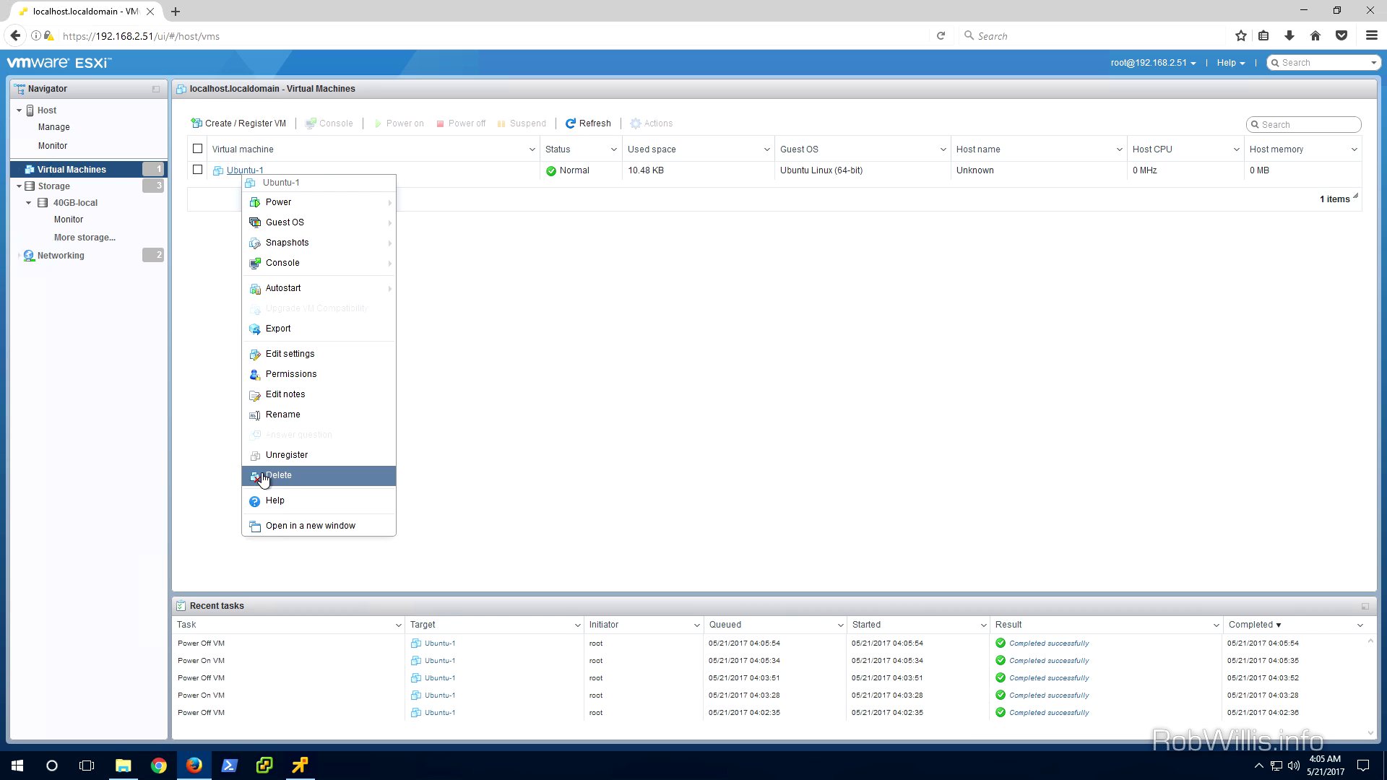
click(273, 354)
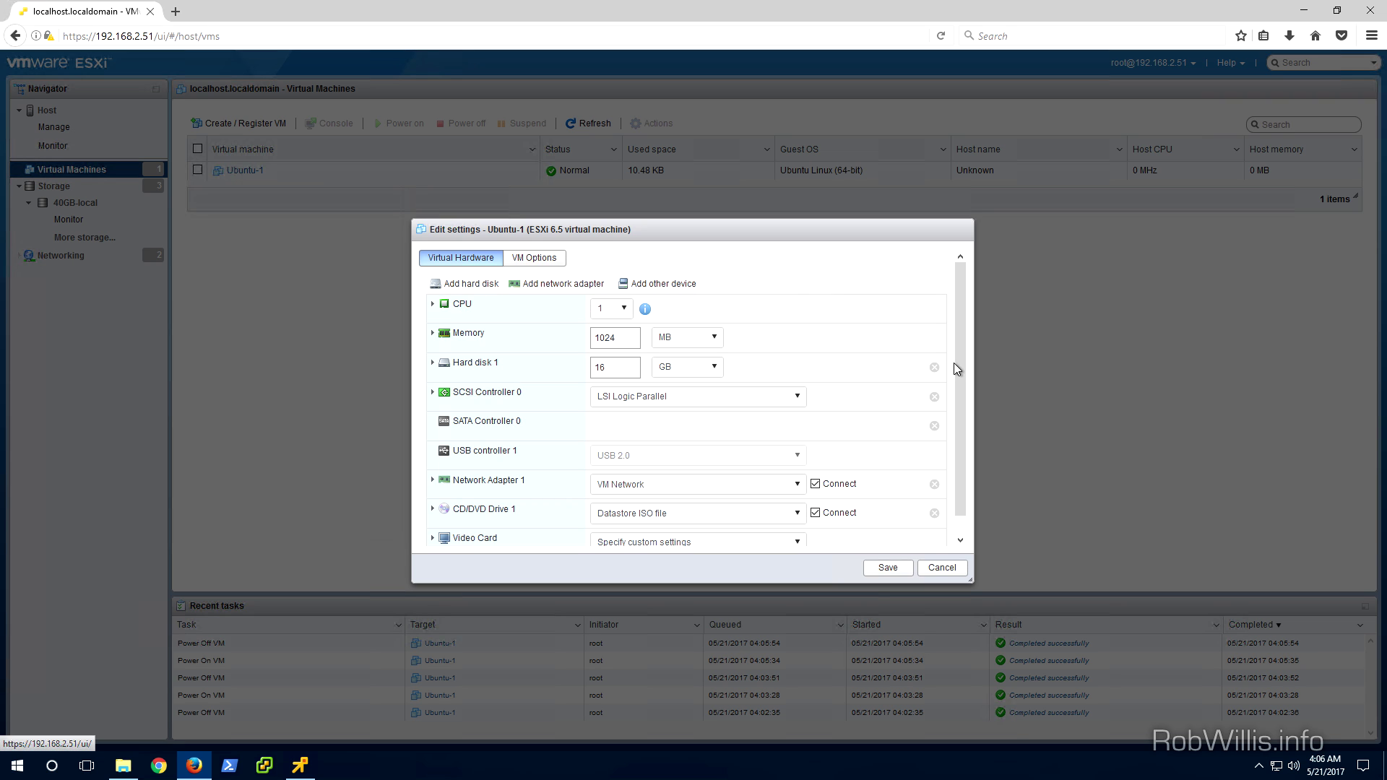
Confirm CD/DVD Drive 1 stays on Datastore ISO file, then cancel Ubuntu-1's settings unchanged
drag(960, 371, 965, 453)
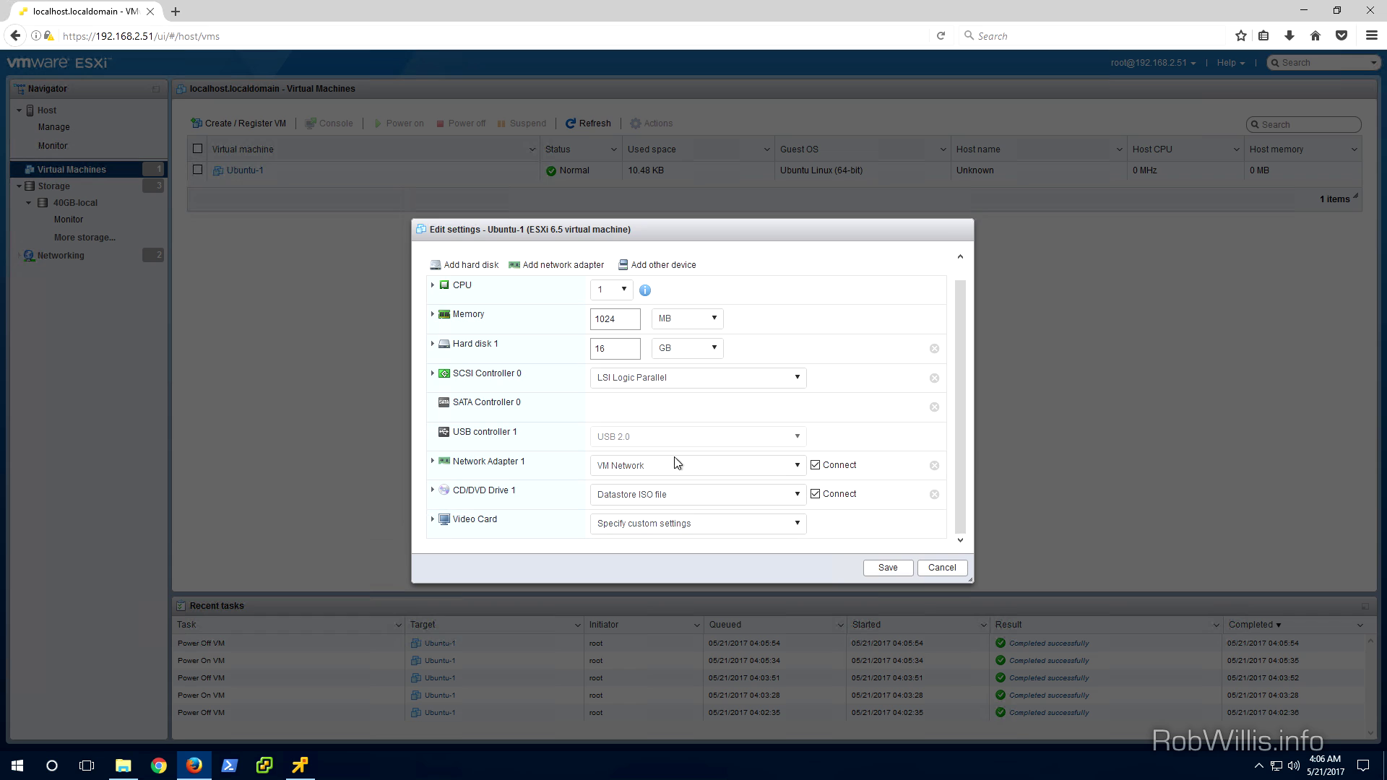
click(647, 501)
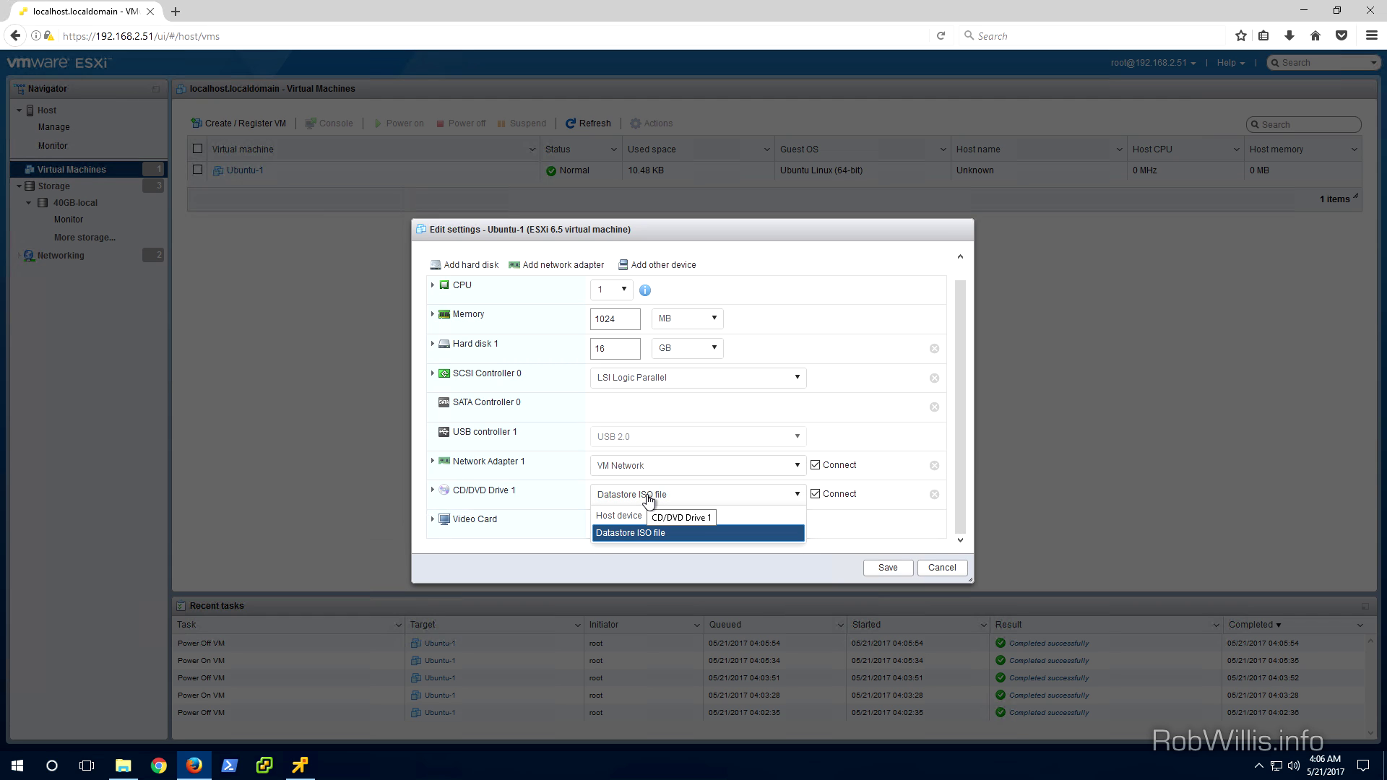
click(648, 499)
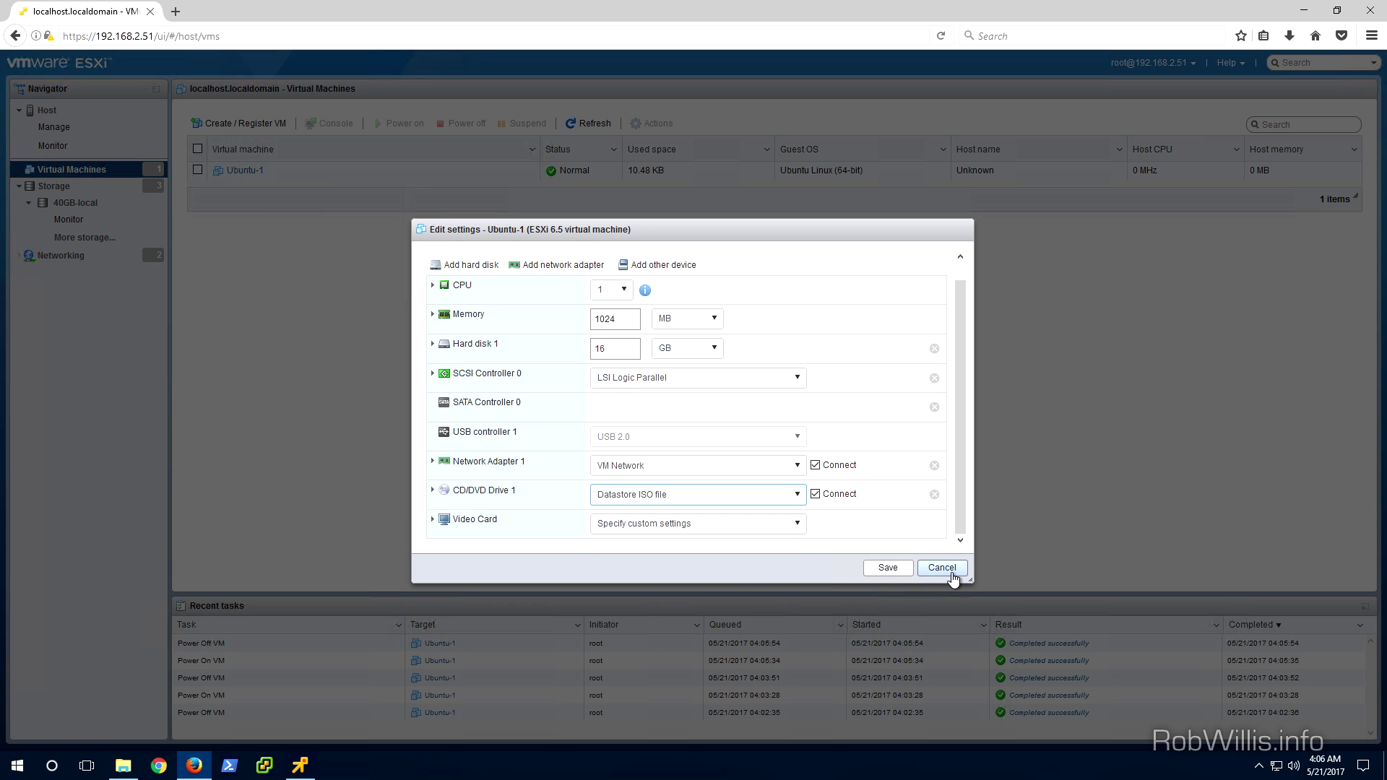
click(951, 574)
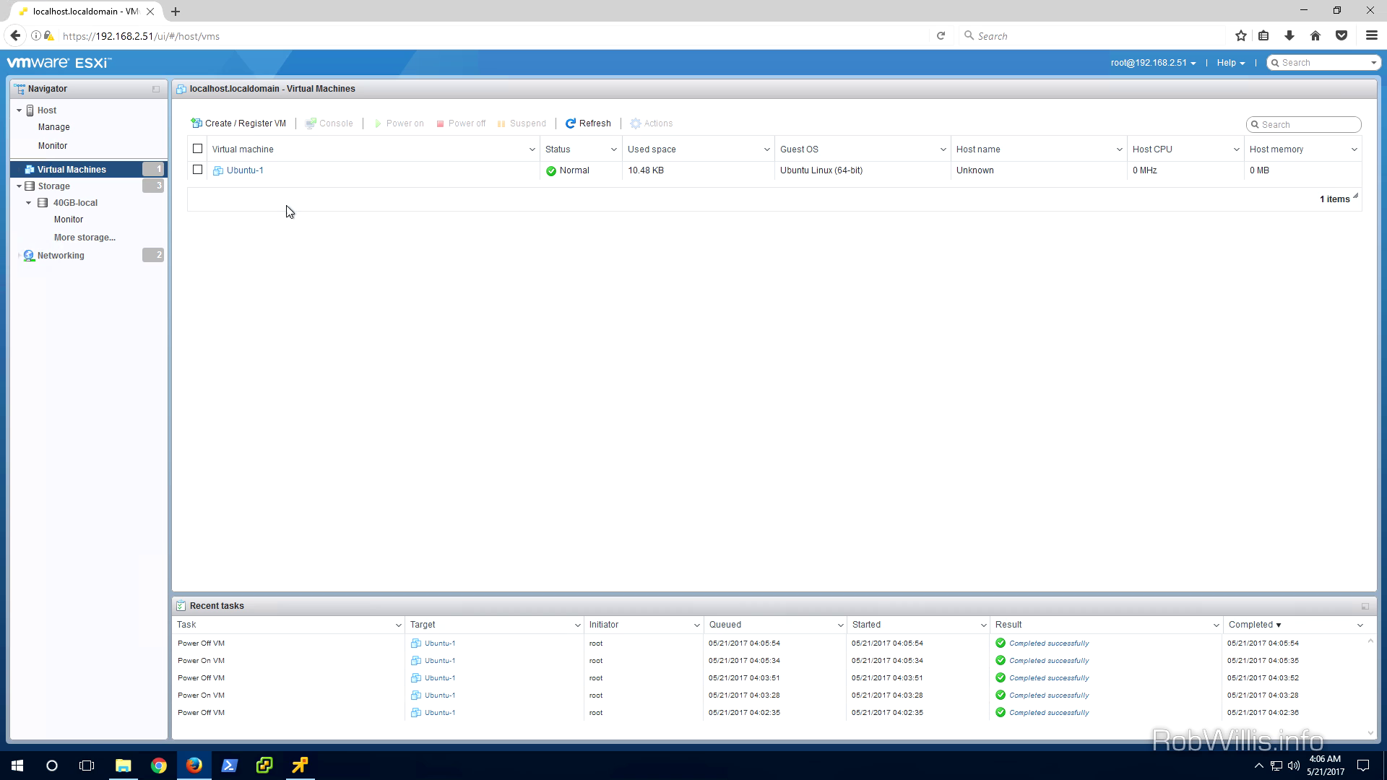
Start a new virtual machine named Ubuntu-2 with guest OS Linux, Ubuntu Linux (64-bit)
click(233, 124)
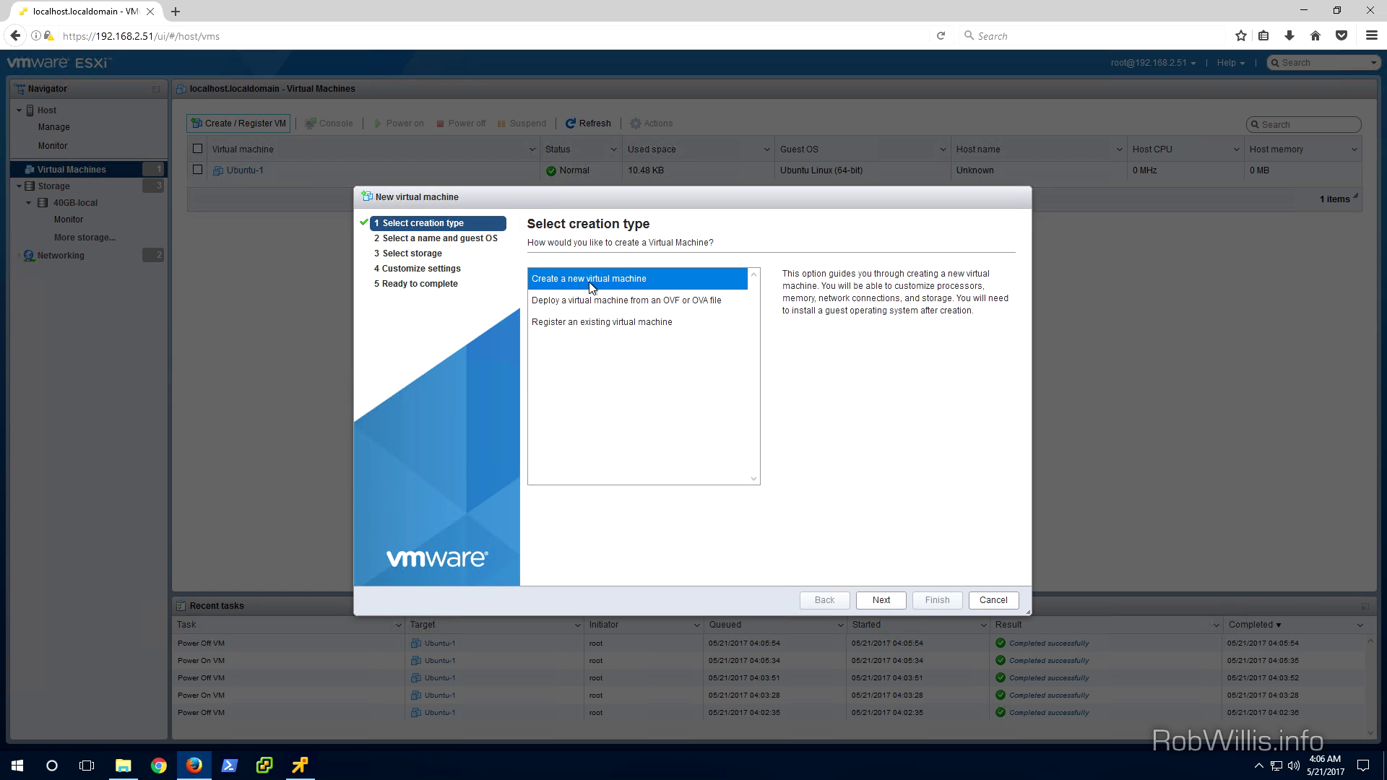
click(875, 601)
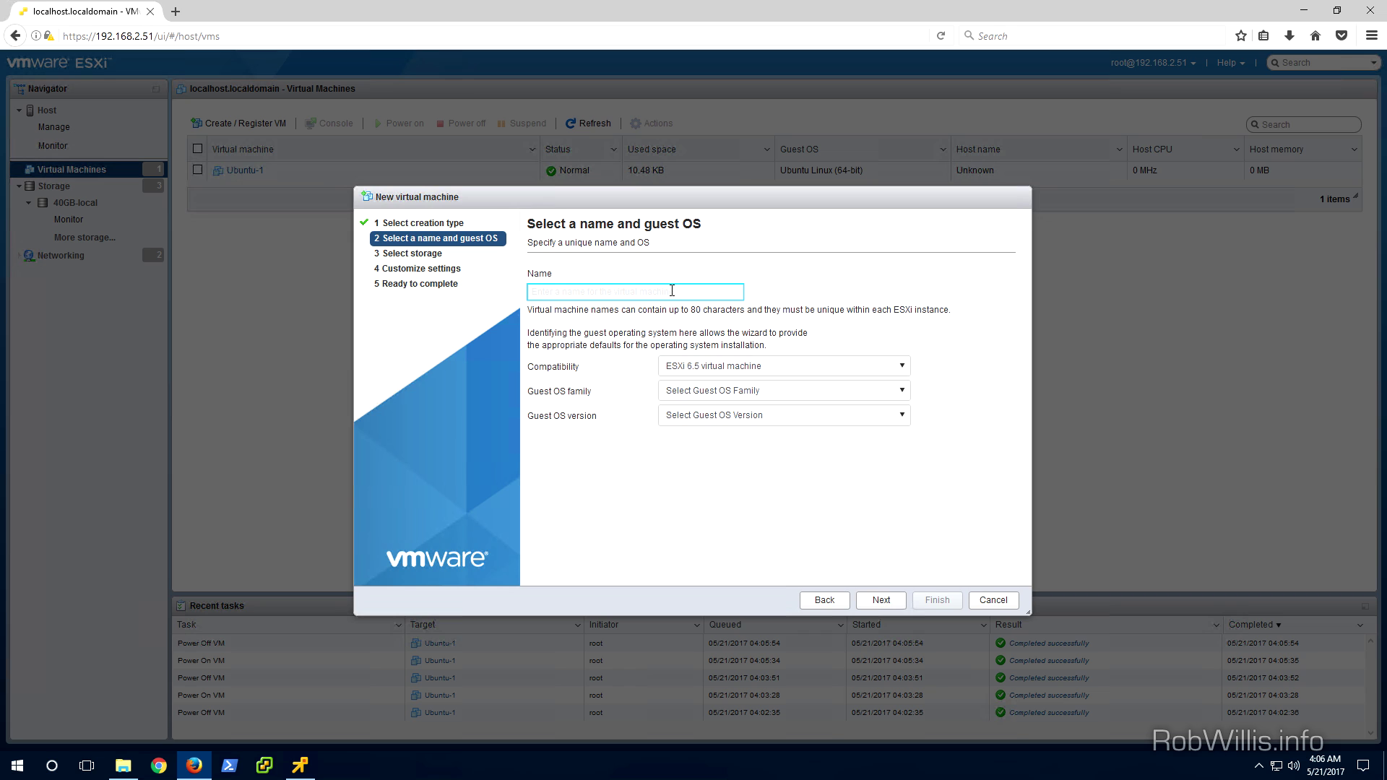
text(Ubuntu-2)
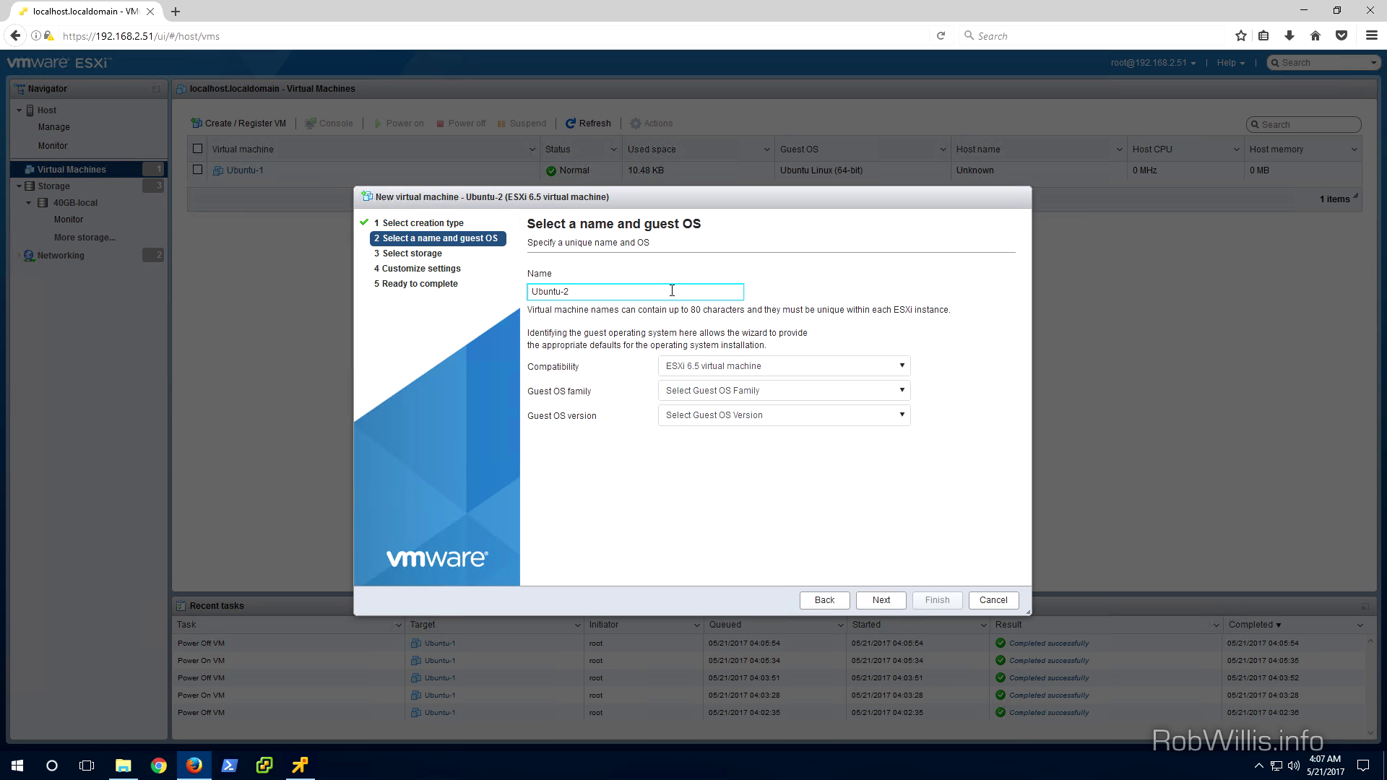
click(792, 391)
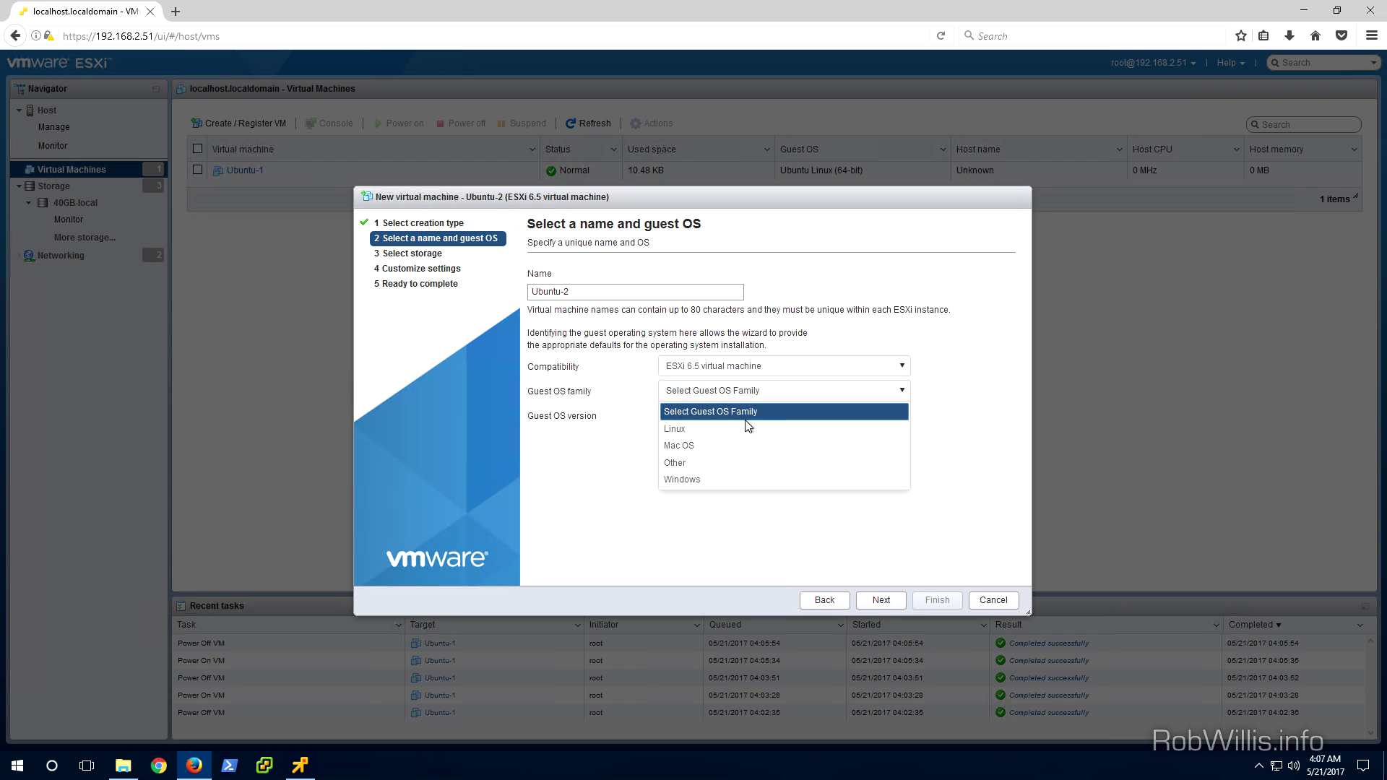
click(744, 430)
click(743, 423)
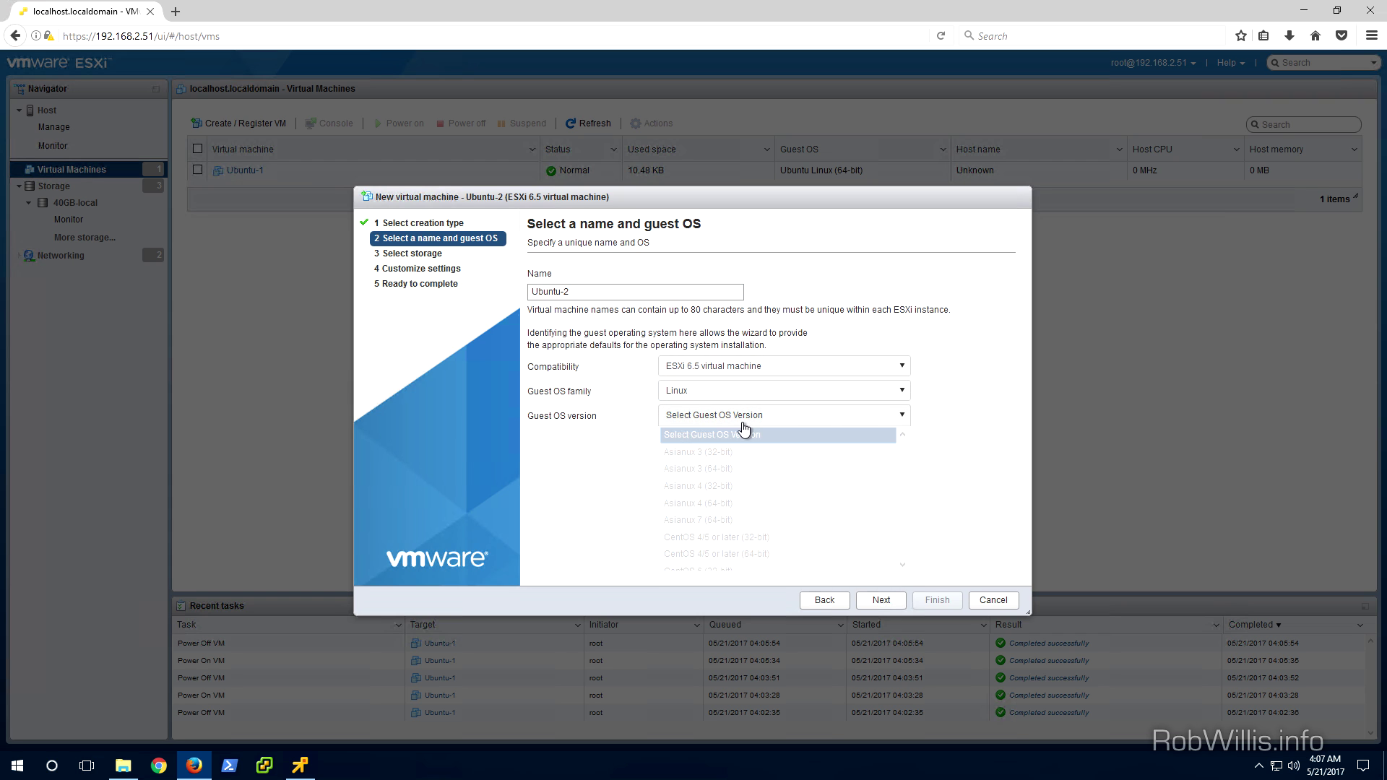
scroll(744, 428, down, 10)
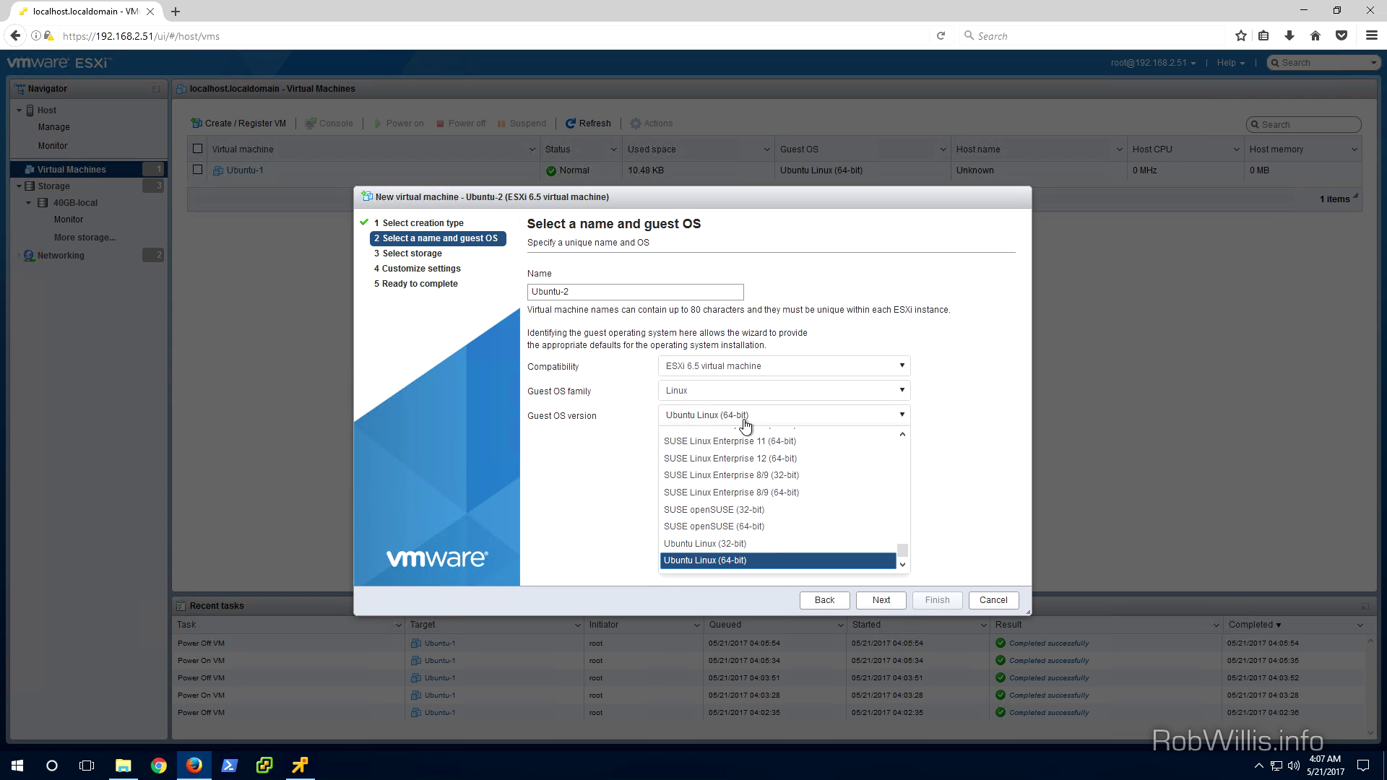
click(712, 560)
Store Ubuntu-2 on the 40GB-local datastore and move on to its hardware settings
click(867, 601)
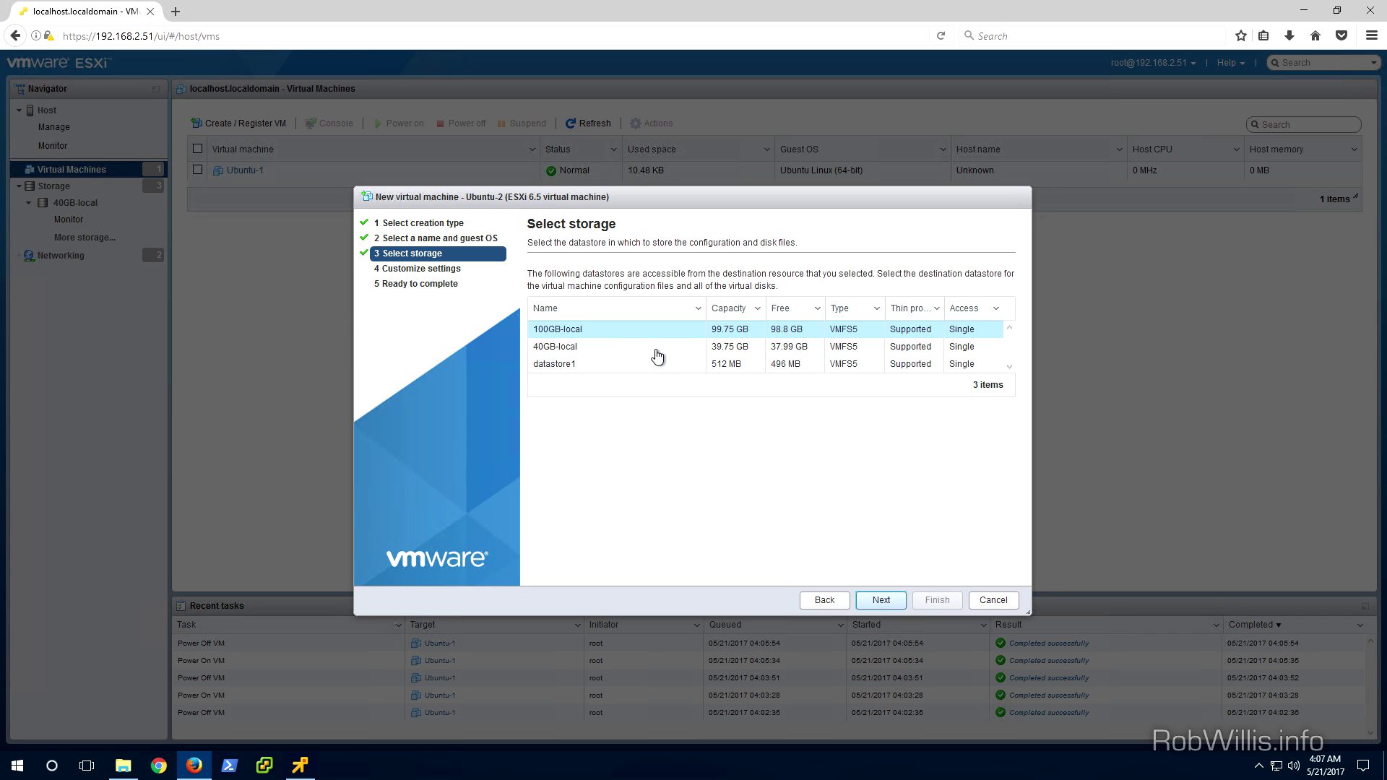
click(657, 354)
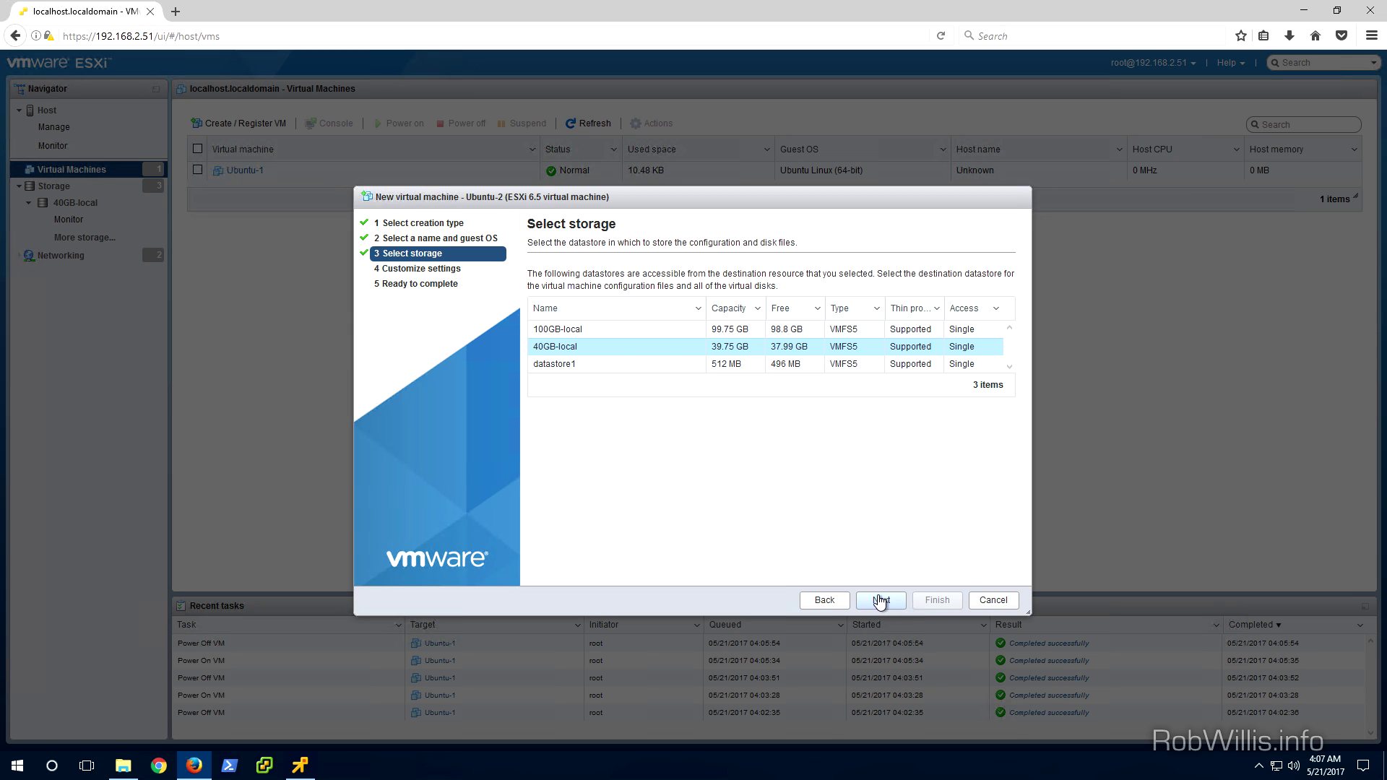
click(879, 602)
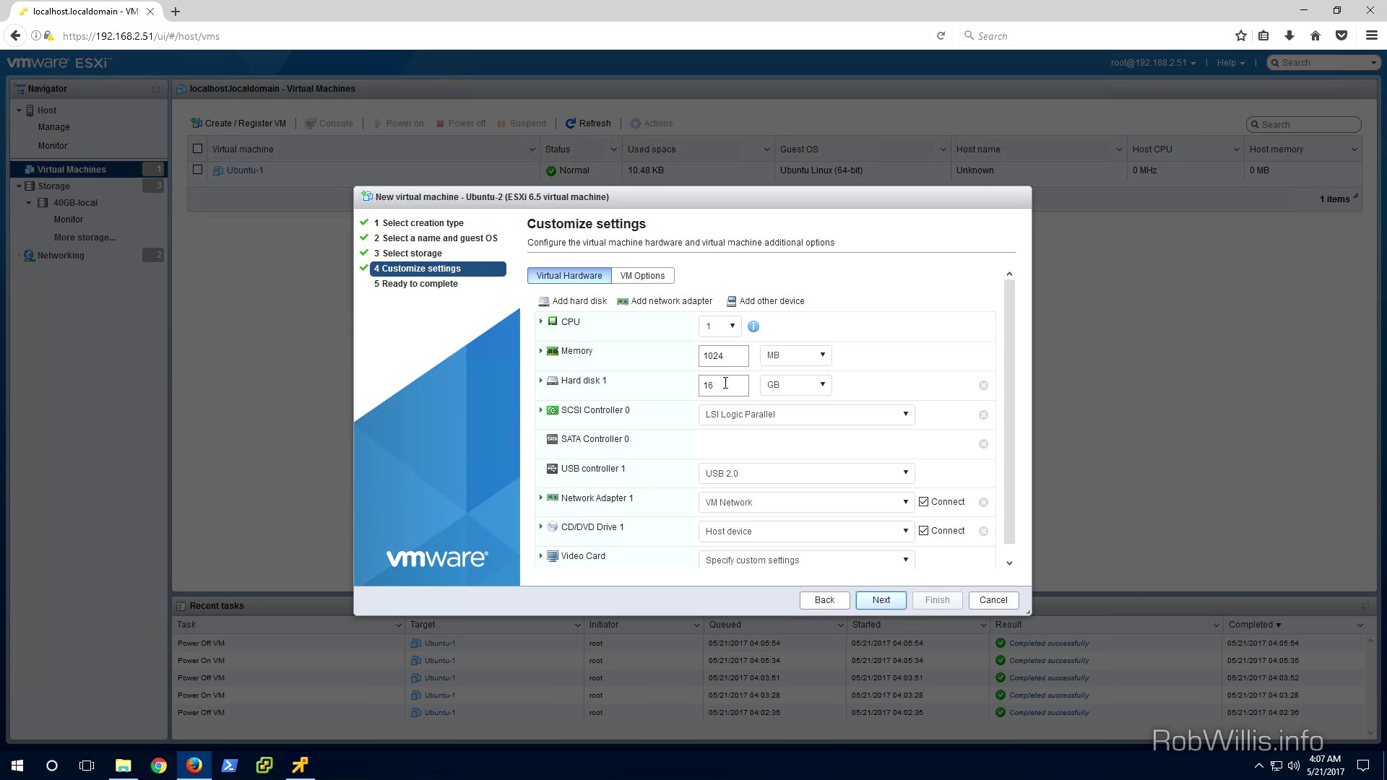
Set CD/DVD Drive 1 to the datastore ISO ubuntu-16.04.2-server-amd64.iso from 40GB-local
click(804, 538)
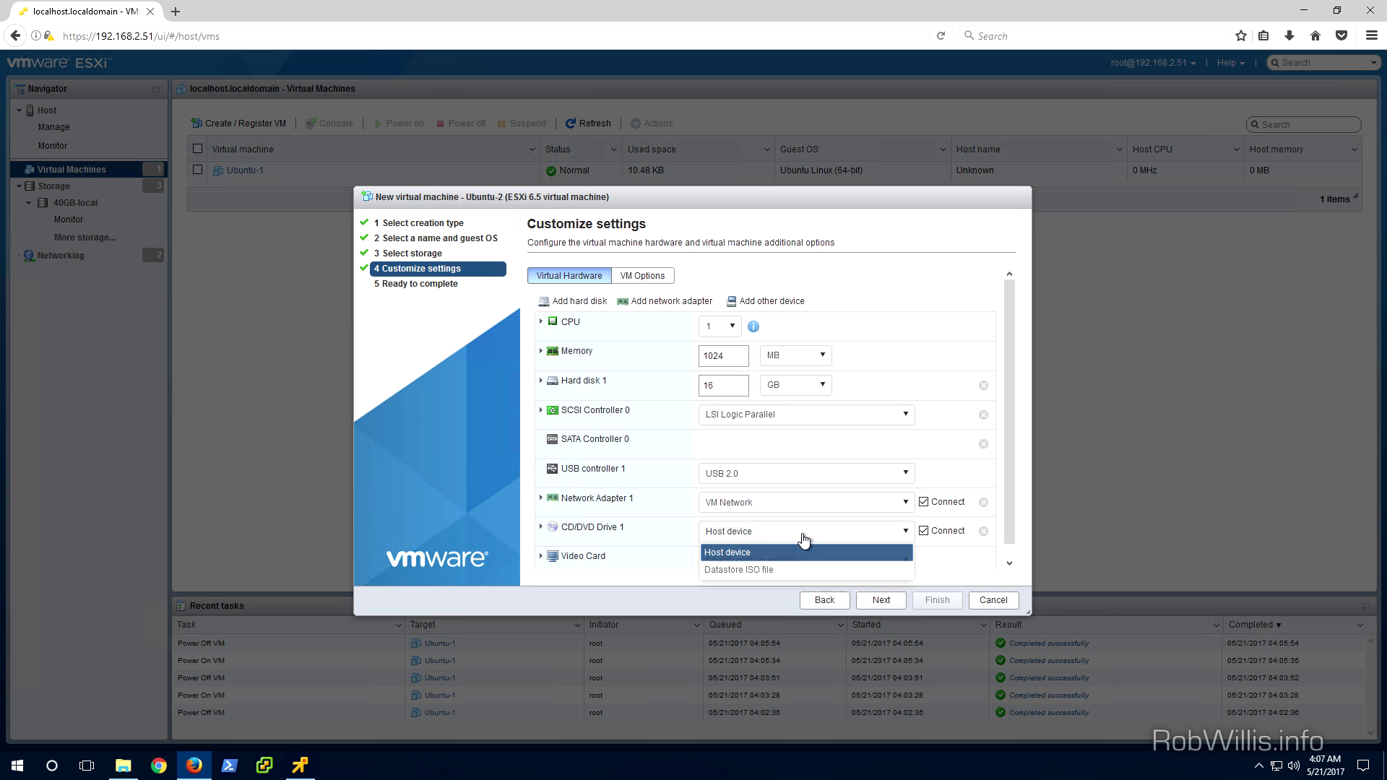
click(797, 572)
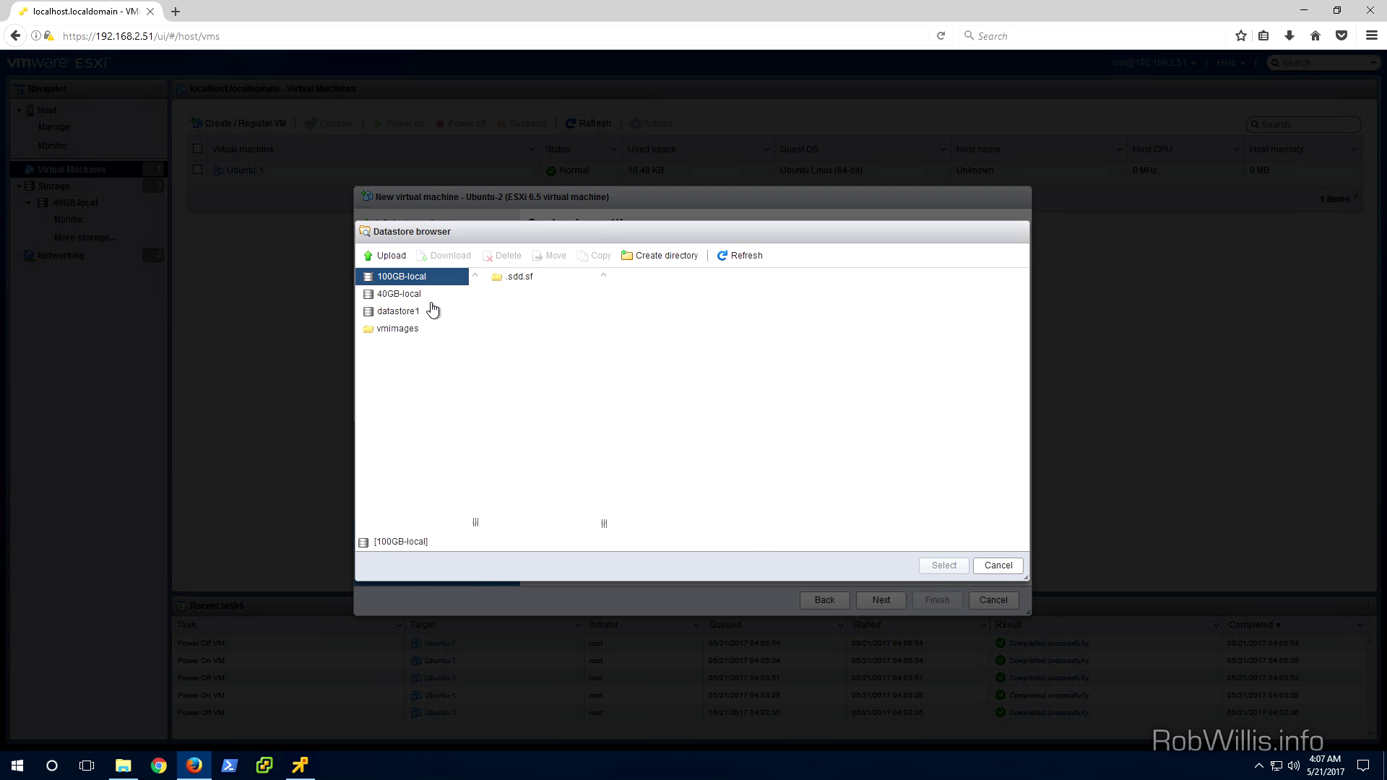
click(429, 301)
click(526, 312)
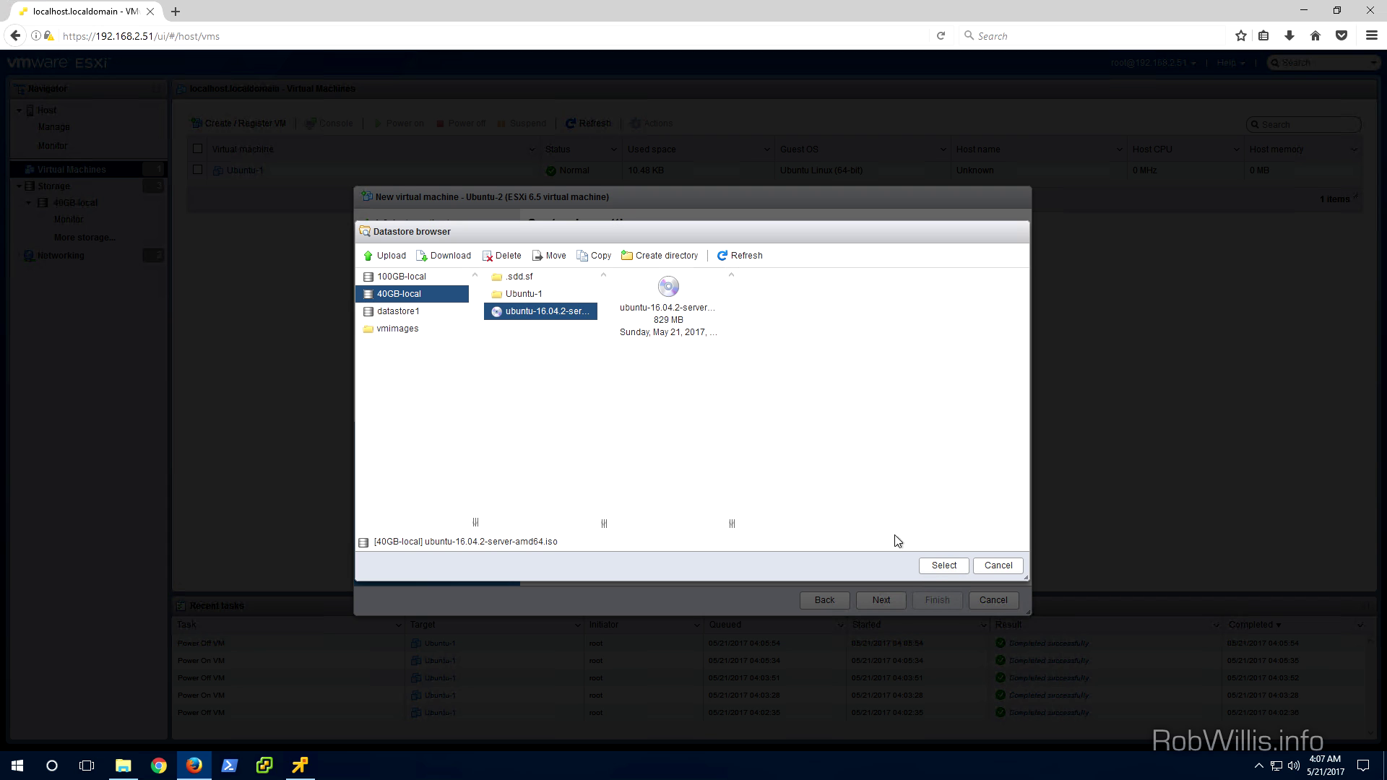
click(937, 568)
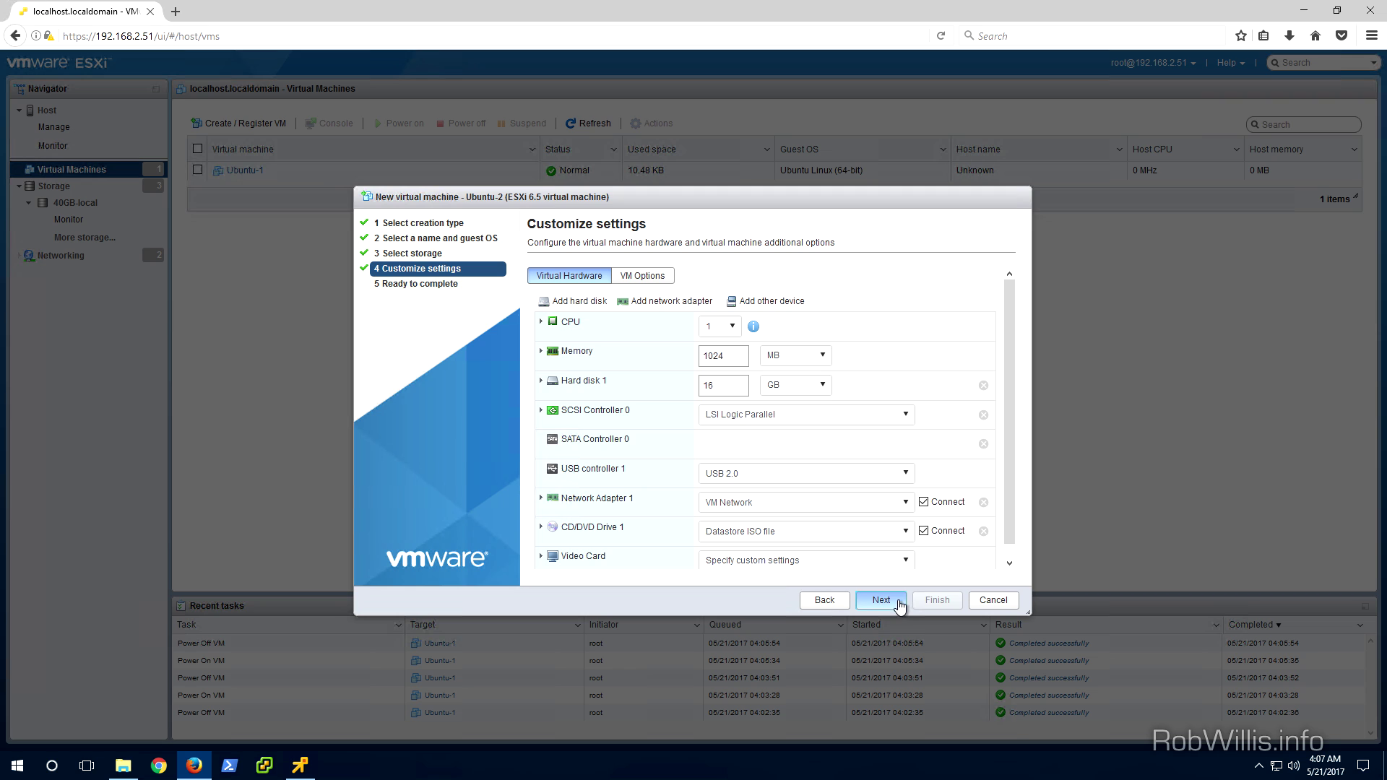
Finish creating Ubuntu-2, then select Ubuntu-1 in the virtual machine list
click(898, 603)
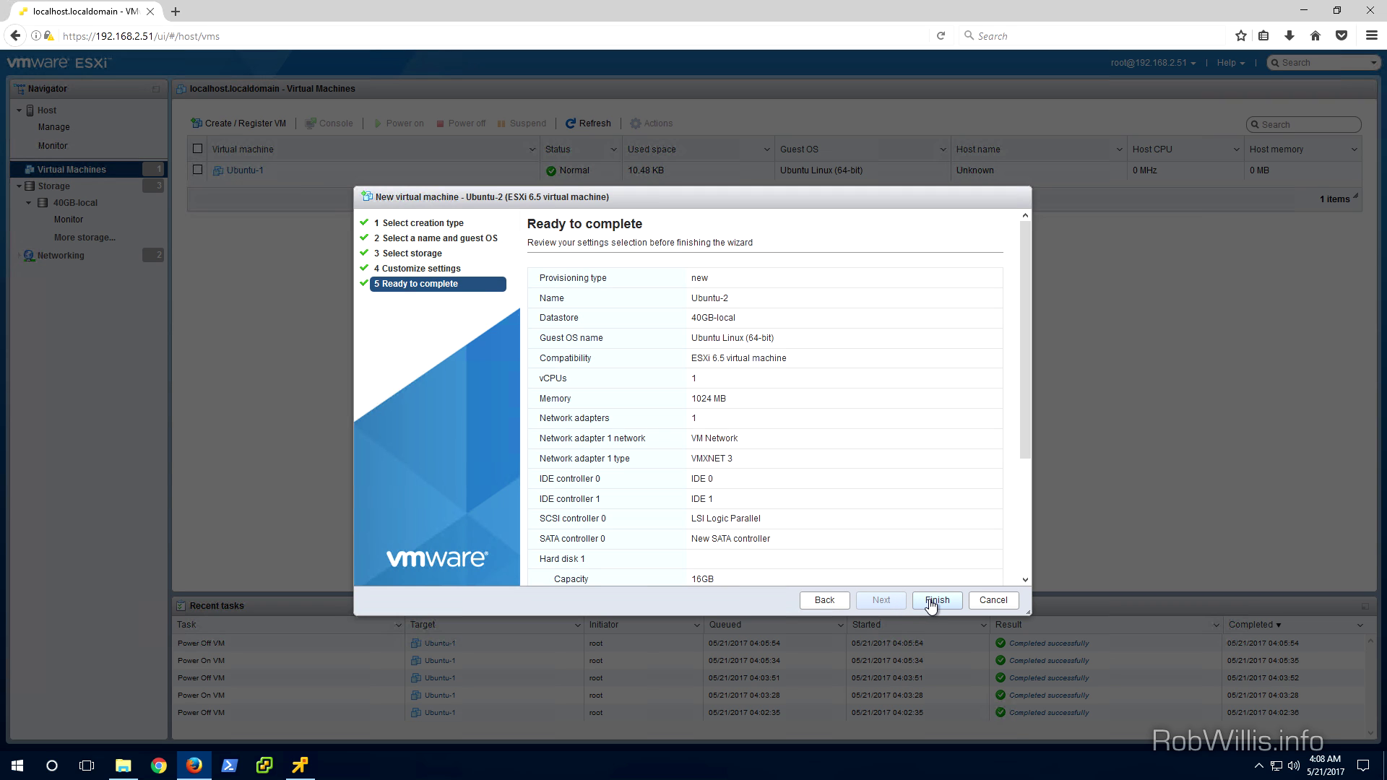
click(936, 600)
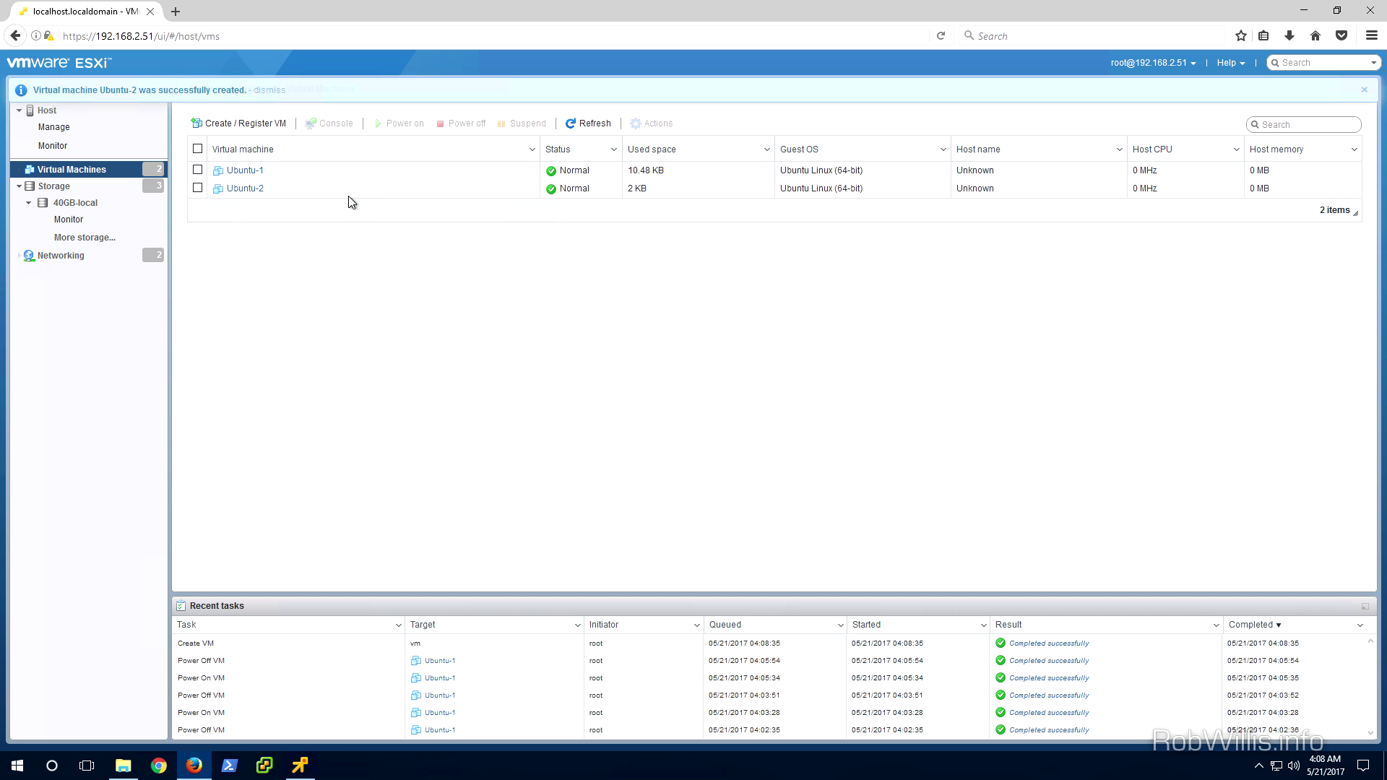
click(341, 179)
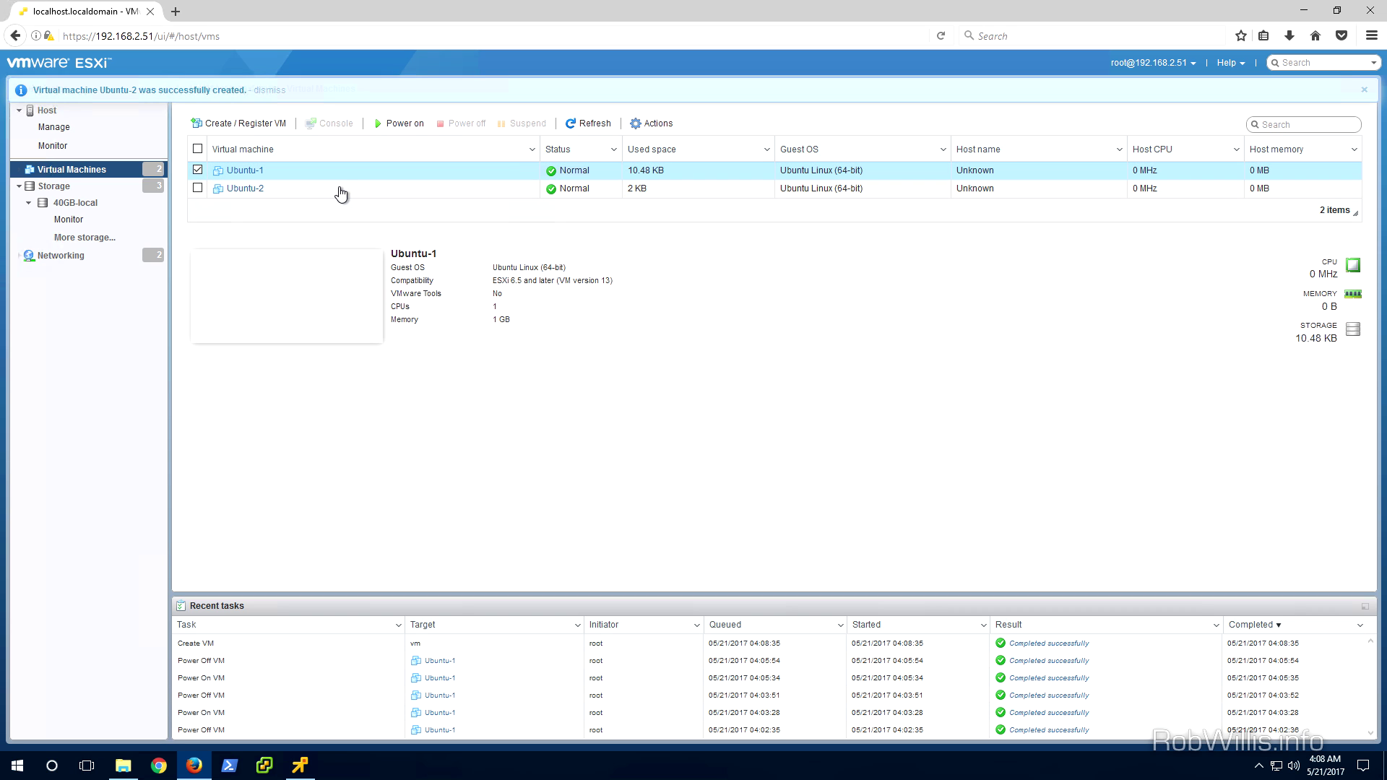
click(341, 192)
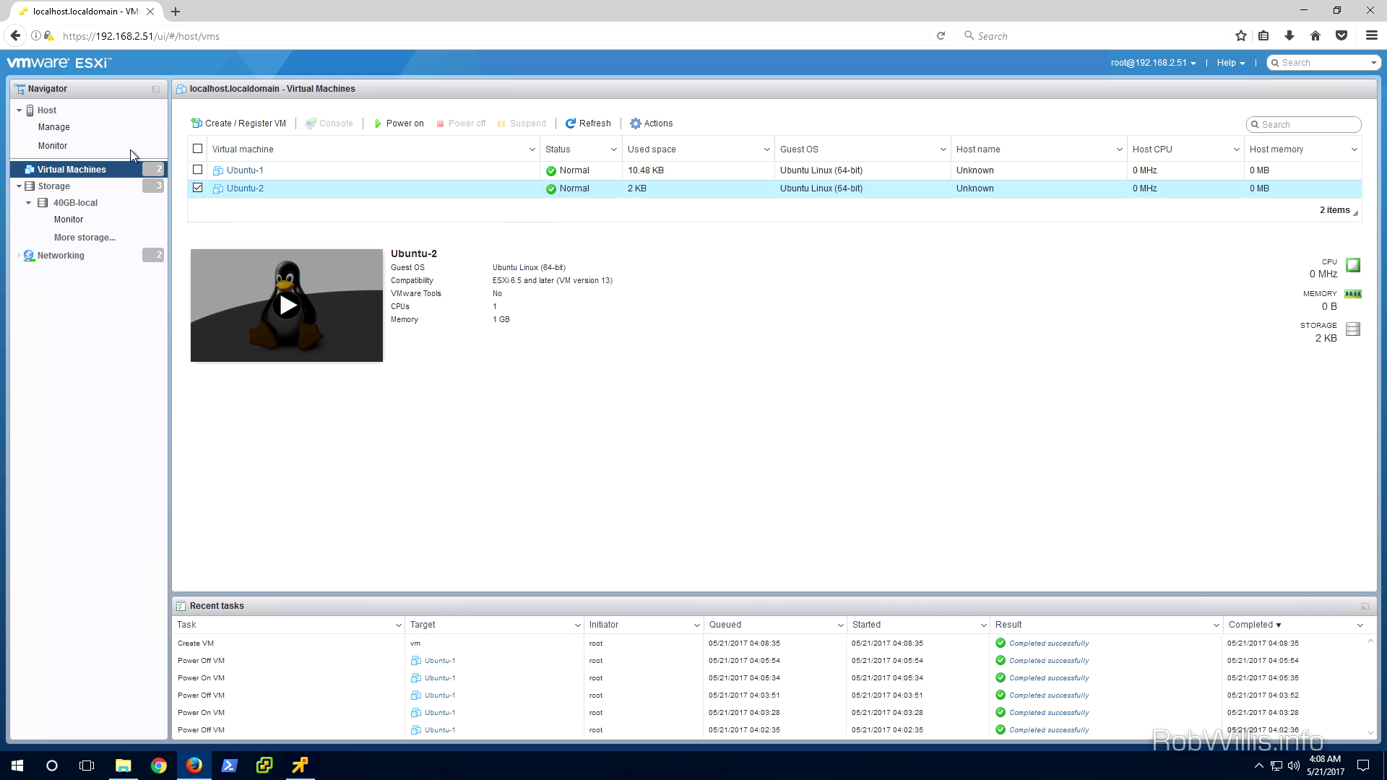
click(63, 112)
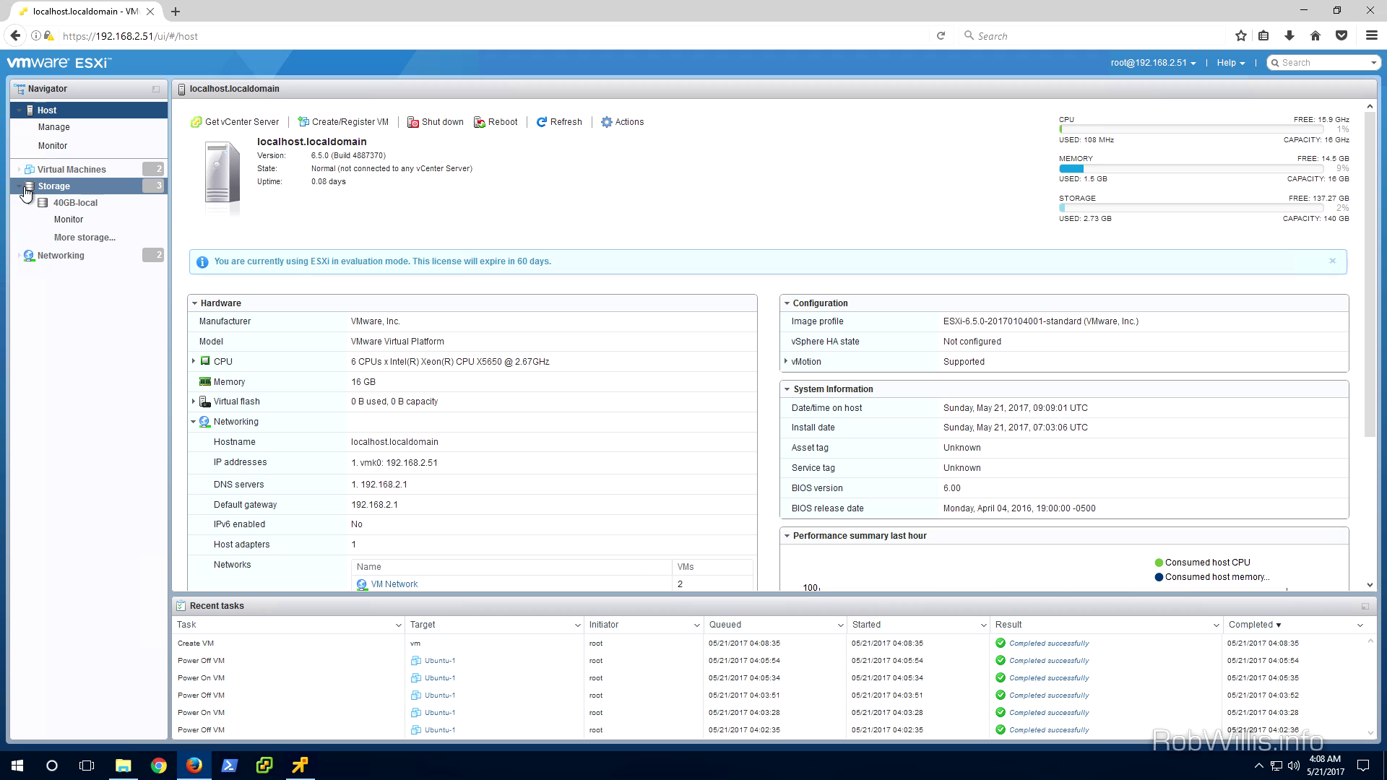
click(63, 172)
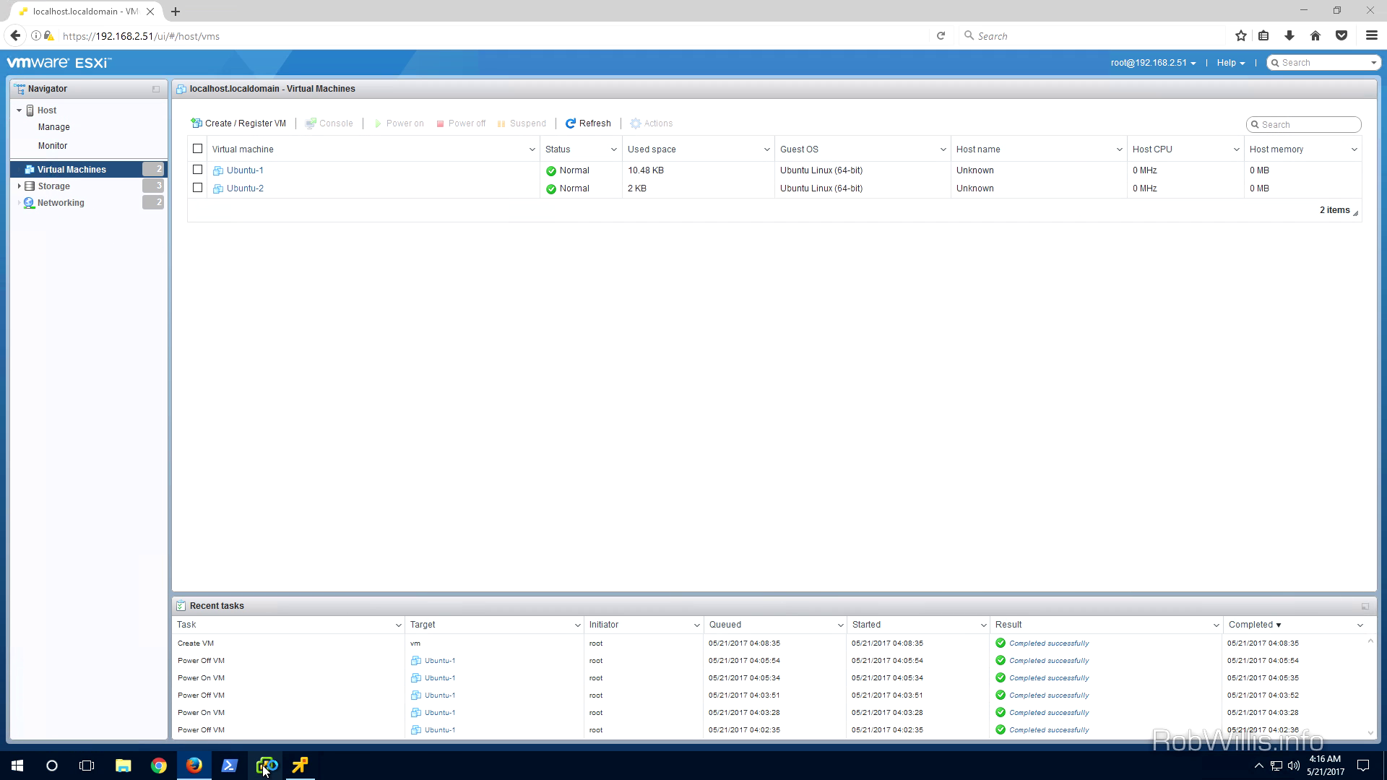
click(264, 767)
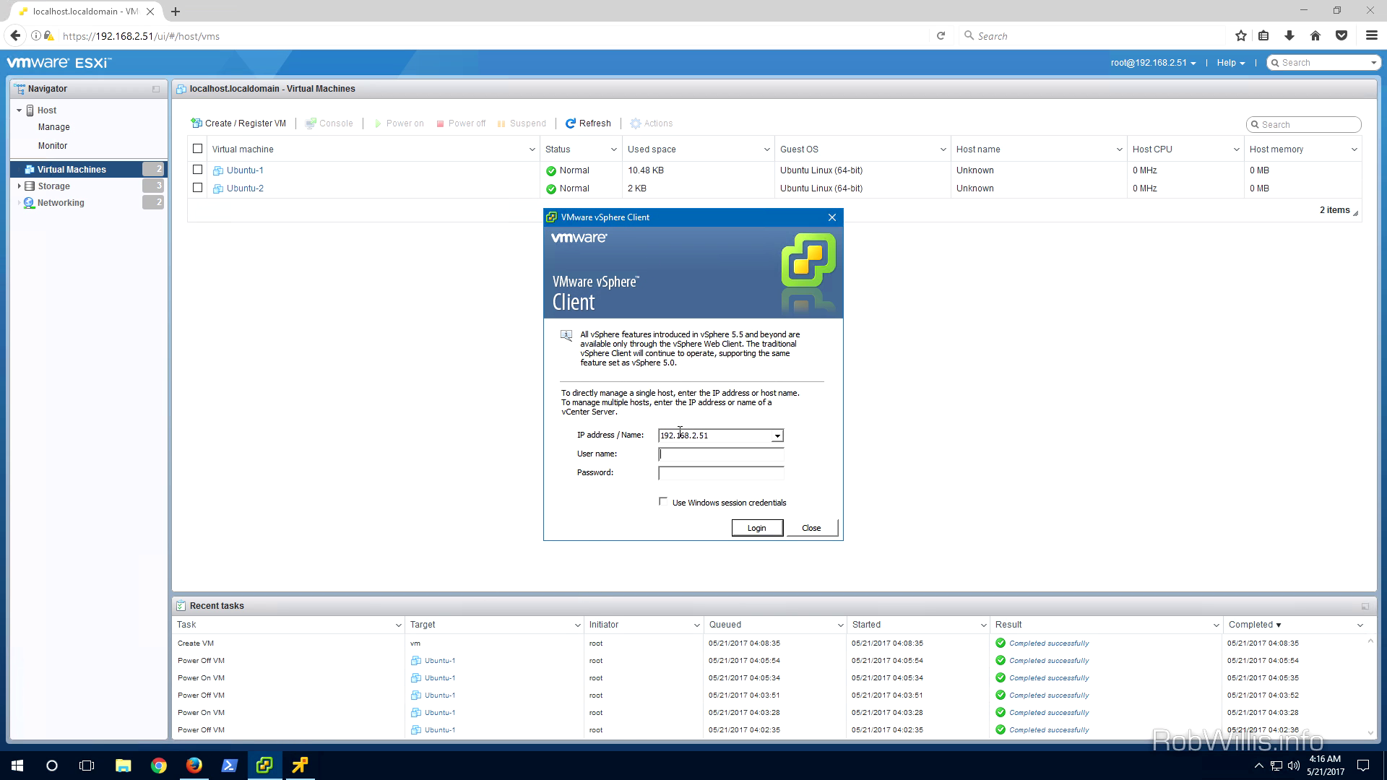
Log in to host 192.168.2.51 as root with the account password and dismiss the evaluation notice
text(root********)
key(Return)
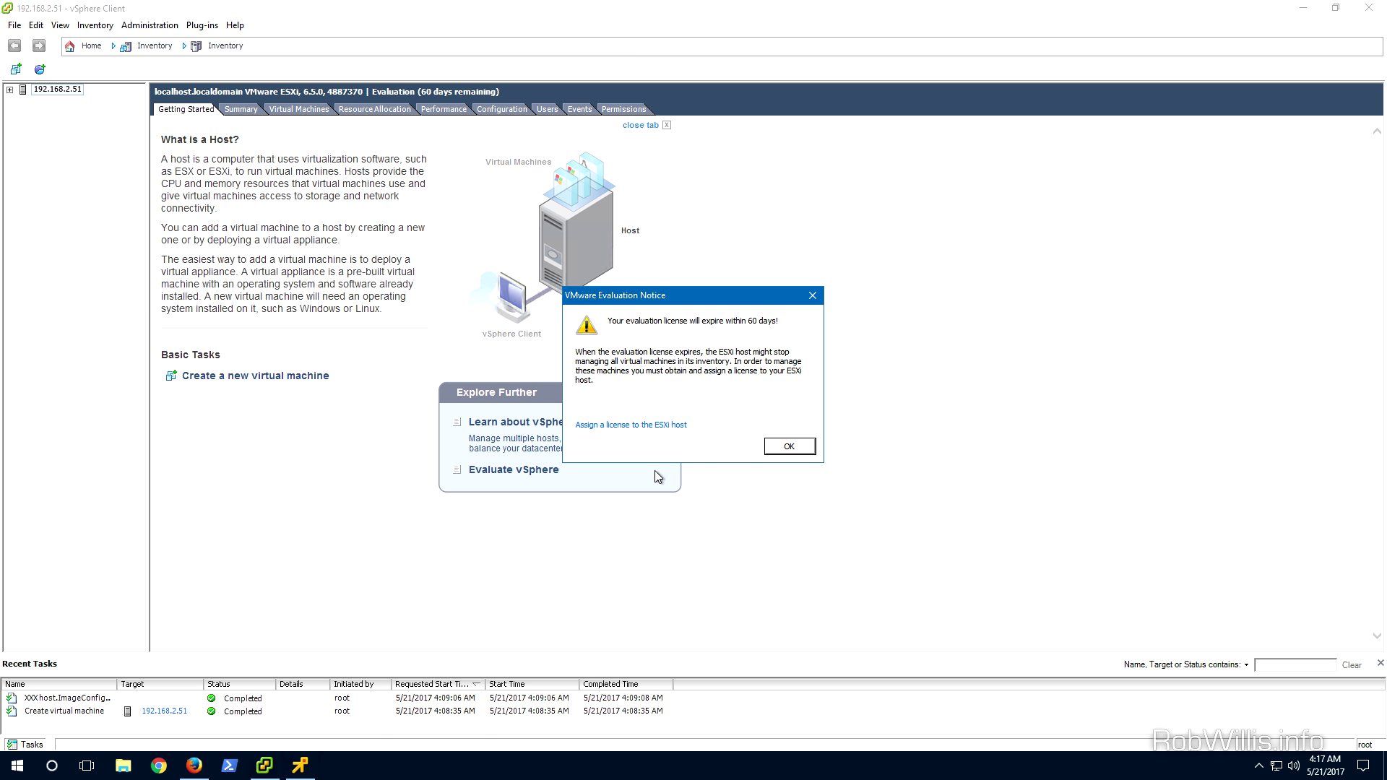
click(794, 448)
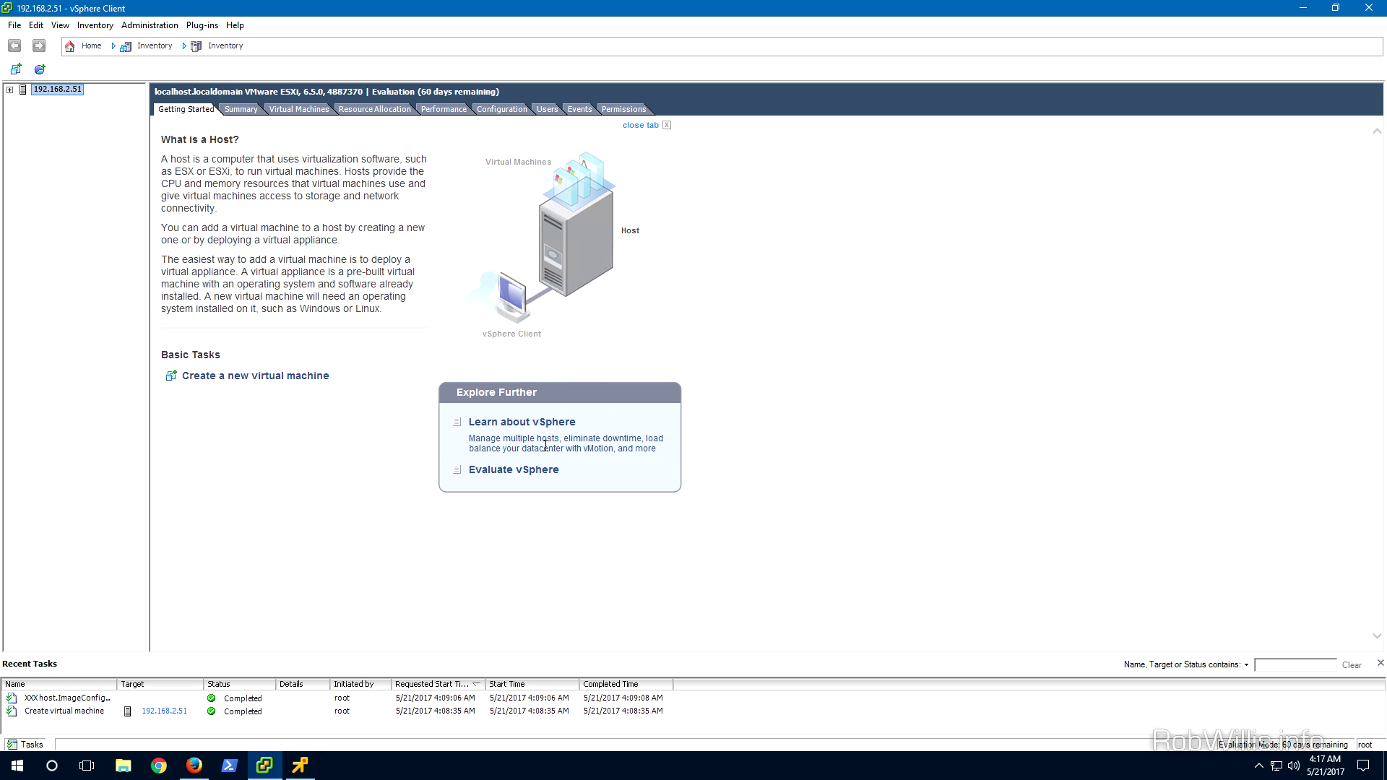
Expand host 192.168.2.51 and show Ubuntu-1's Summary tab
click(9, 90)
click(56, 101)
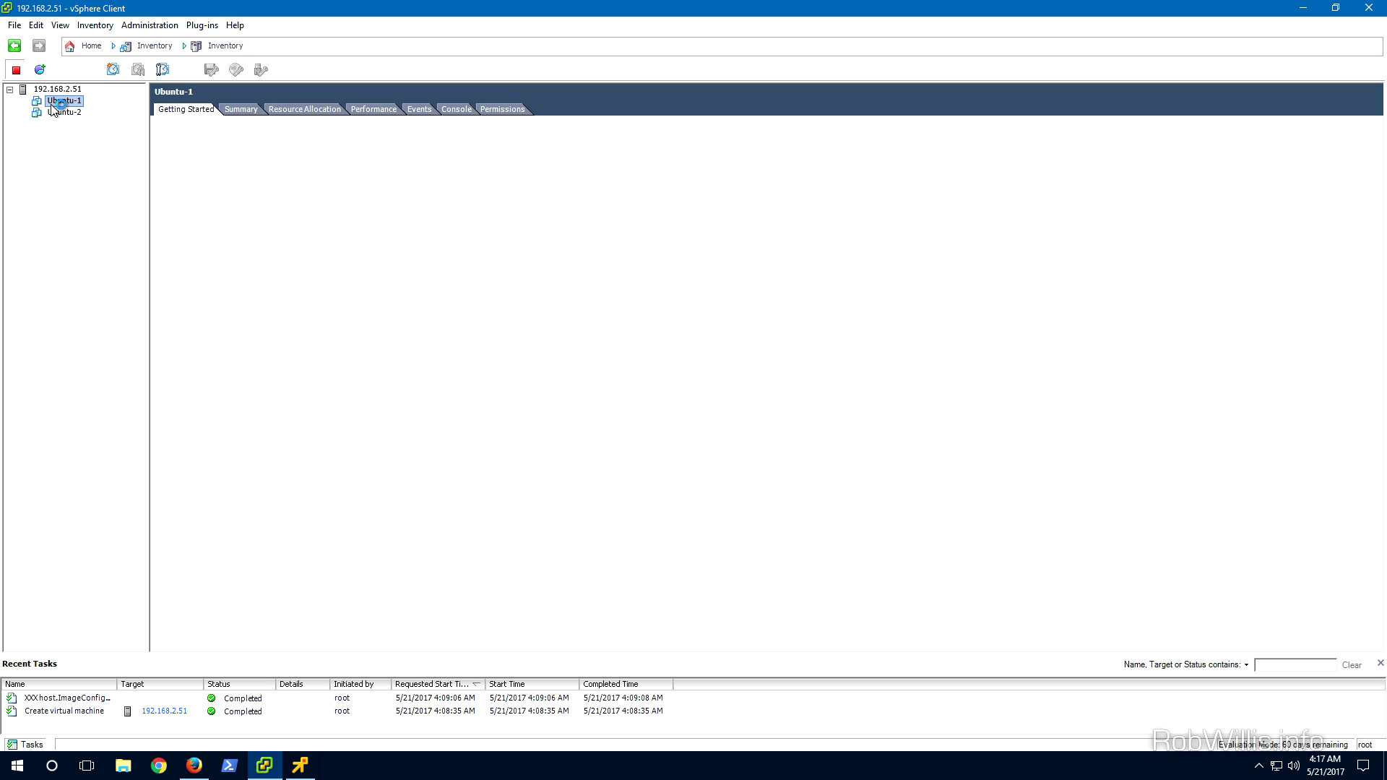
click(239, 113)
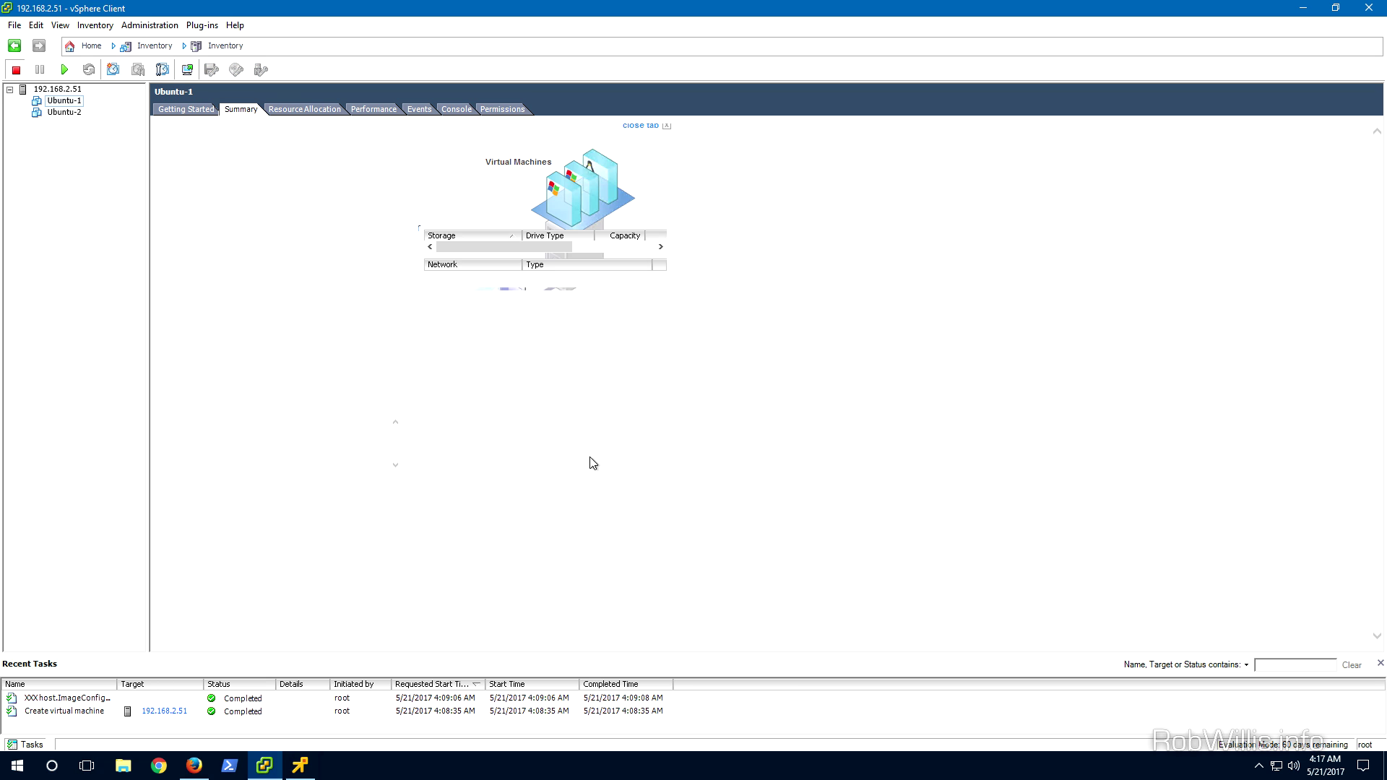